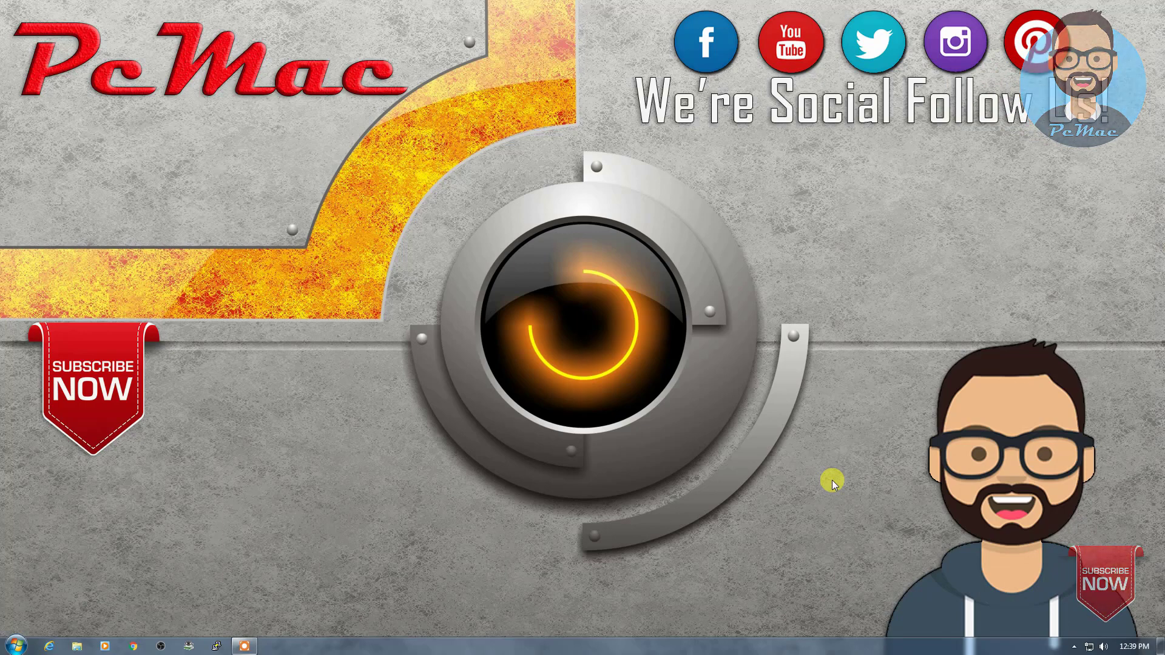
# Step: Open Windows Explorer on the Computer view listing drives C:, D:, F: and BD-ROM E:
pyautogui.press('super+e')
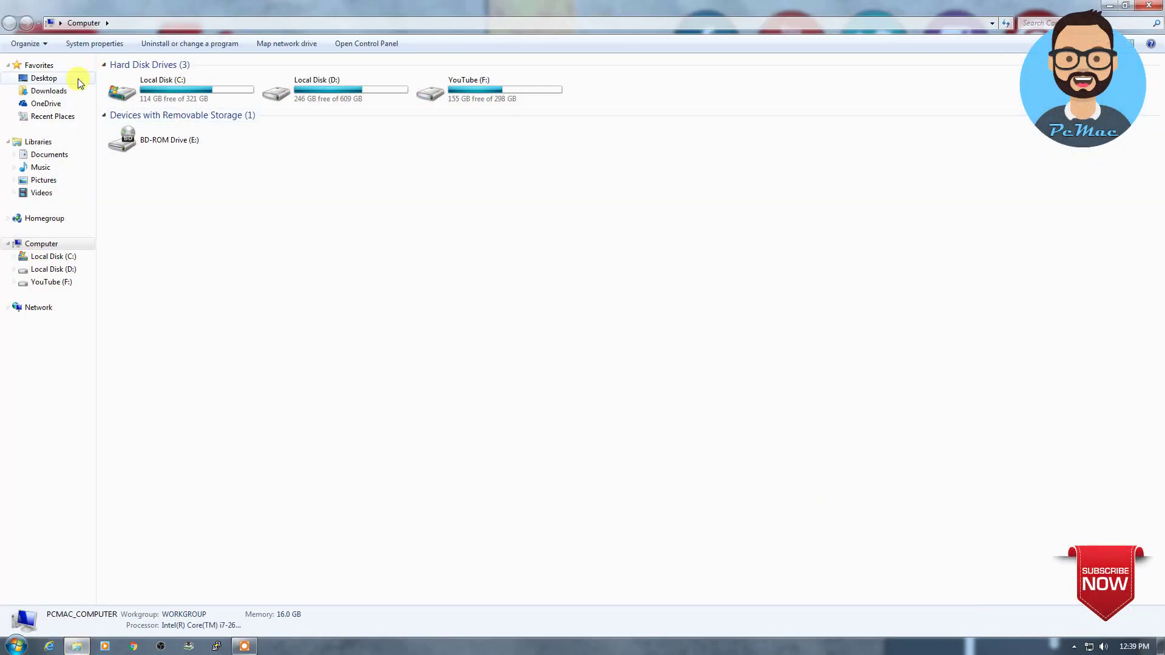
# Step: Show the Downloads folder with the leomoon-cpu-v_win zip and Nox setup file, with Chrome snapped left
pyautogui.click(57, 93)
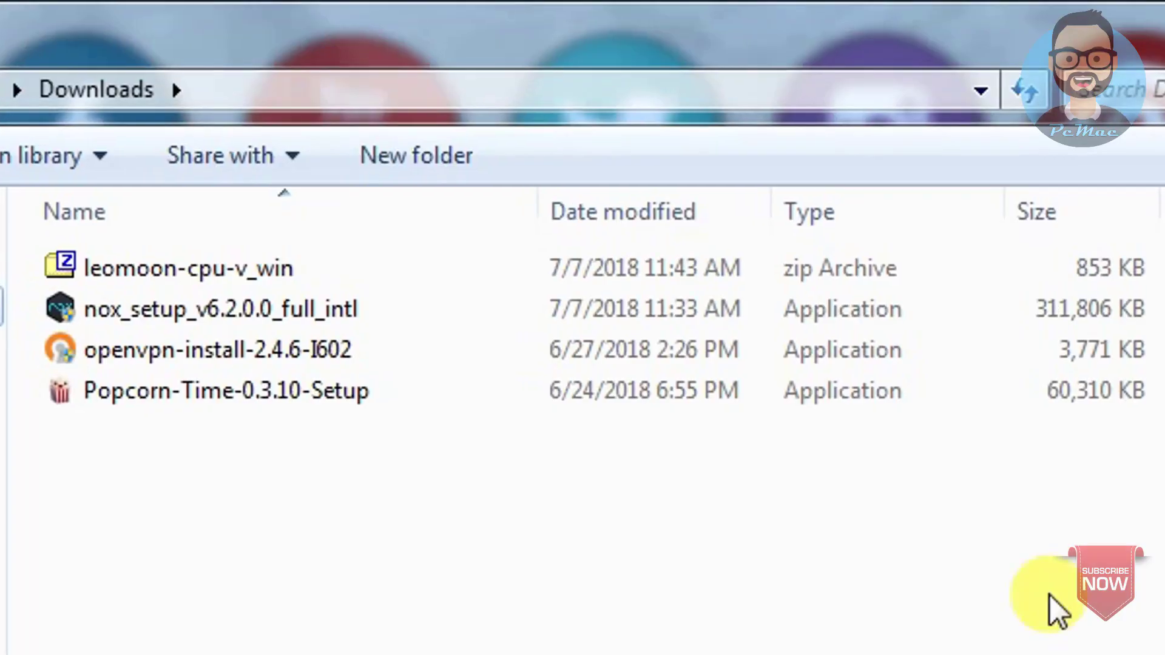
pyautogui.click(245, 316)
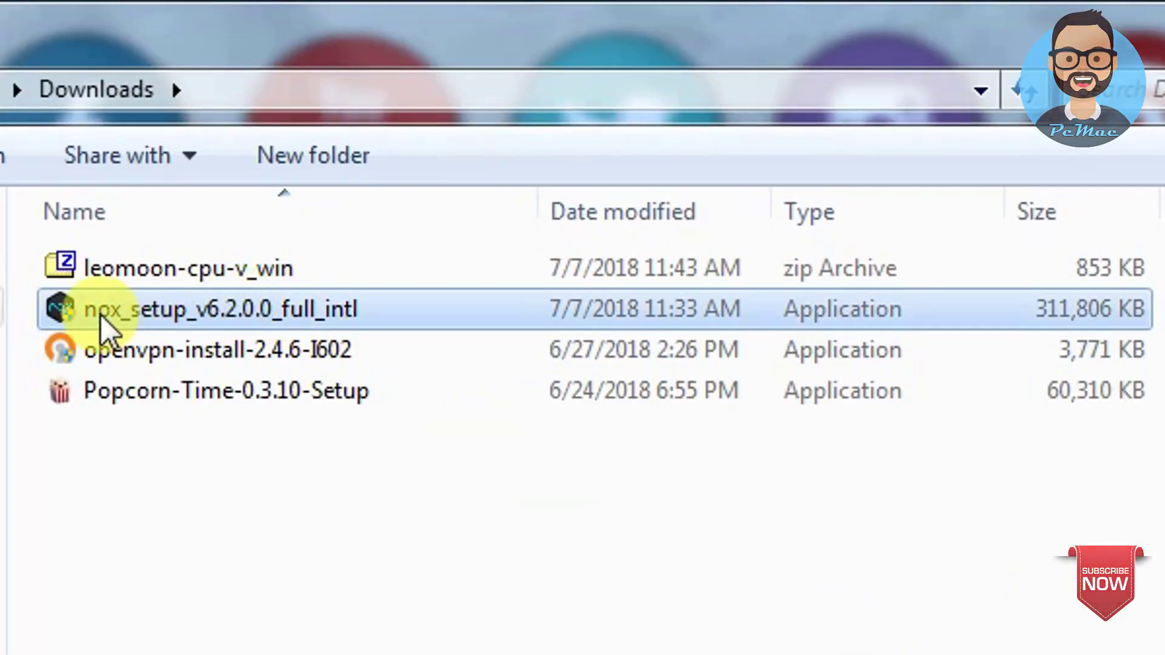
pyautogui.click(173, 279)
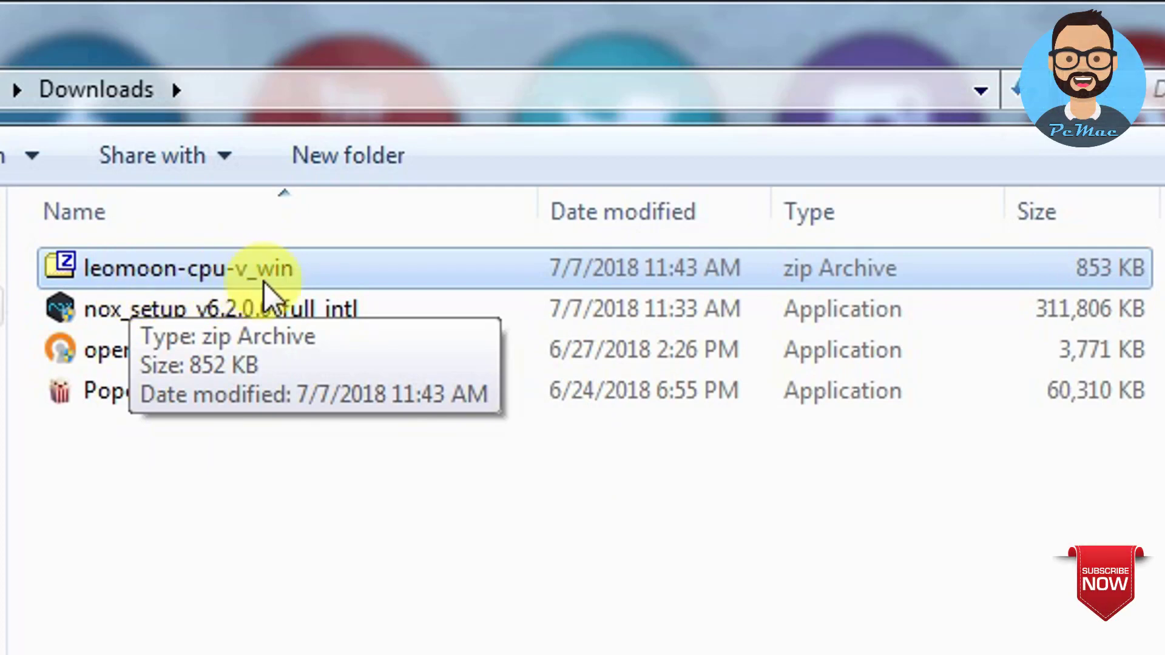
pyautogui.click(206, 310)
pyautogui.click(205, 284)
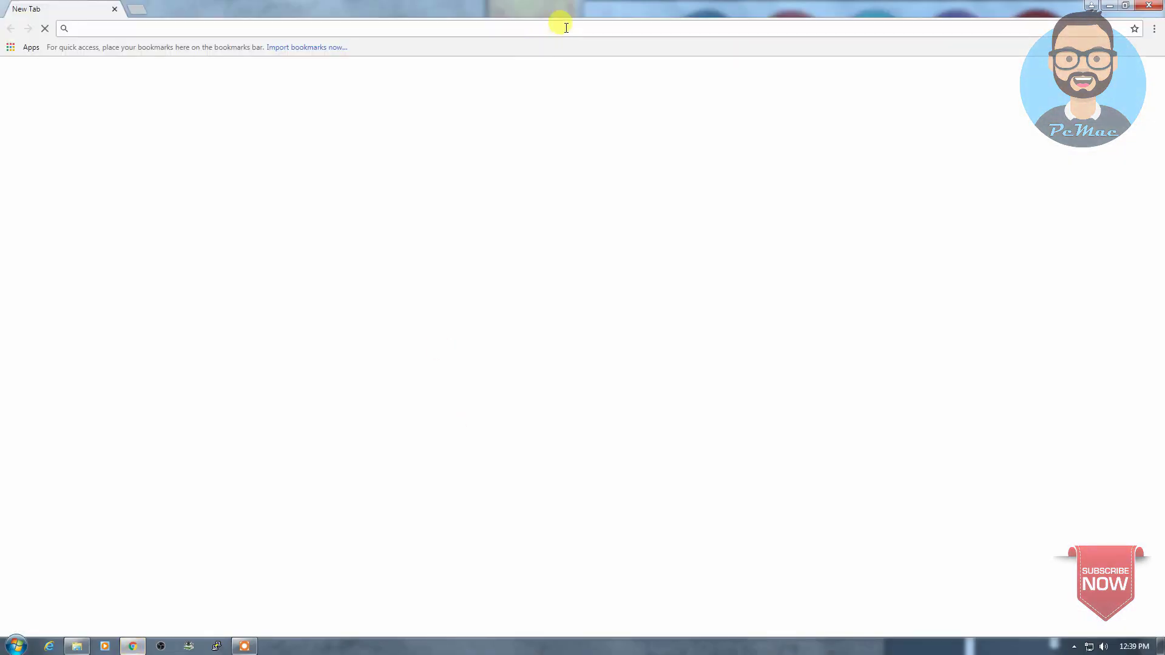
pyautogui.press('super+Left')
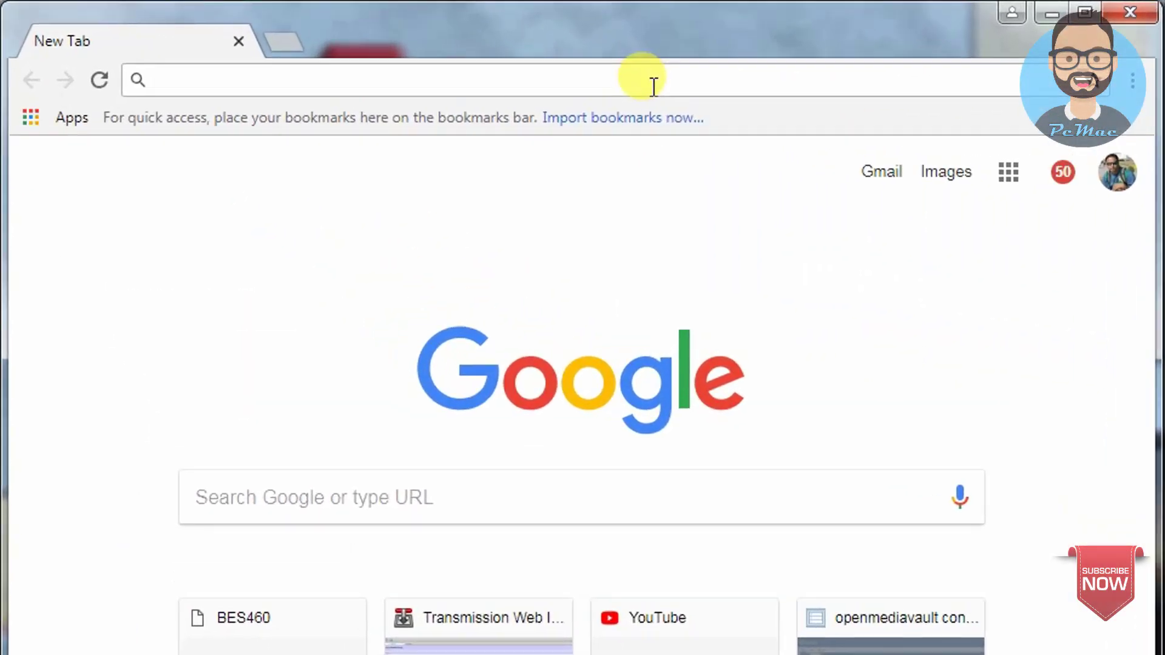
# Step: Search Google for leomoon and open the LeoMoon CPU-V page on leomoon.com
pyautogui.write('l')
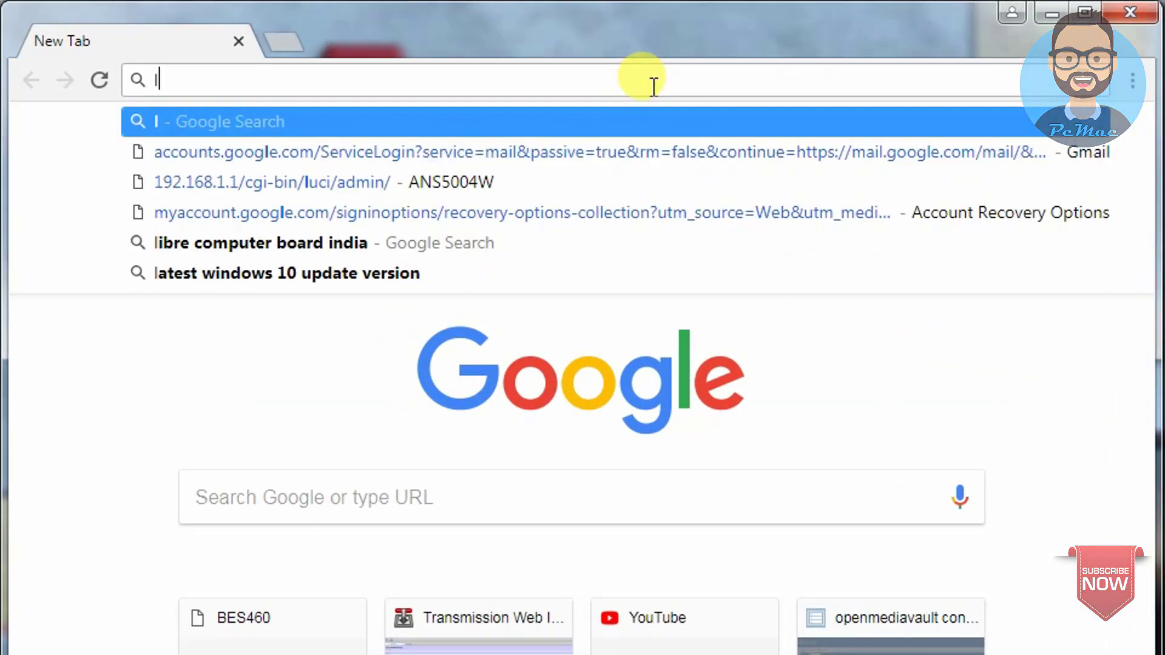
pyautogui.write('e')
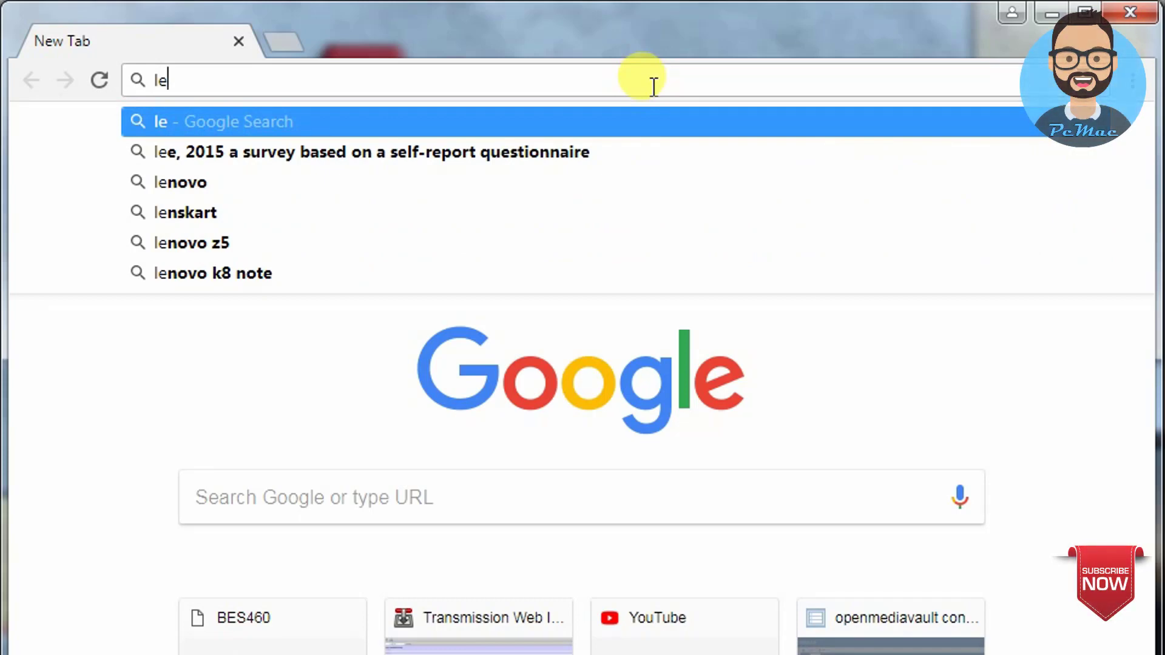
pyautogui.write('omoon')
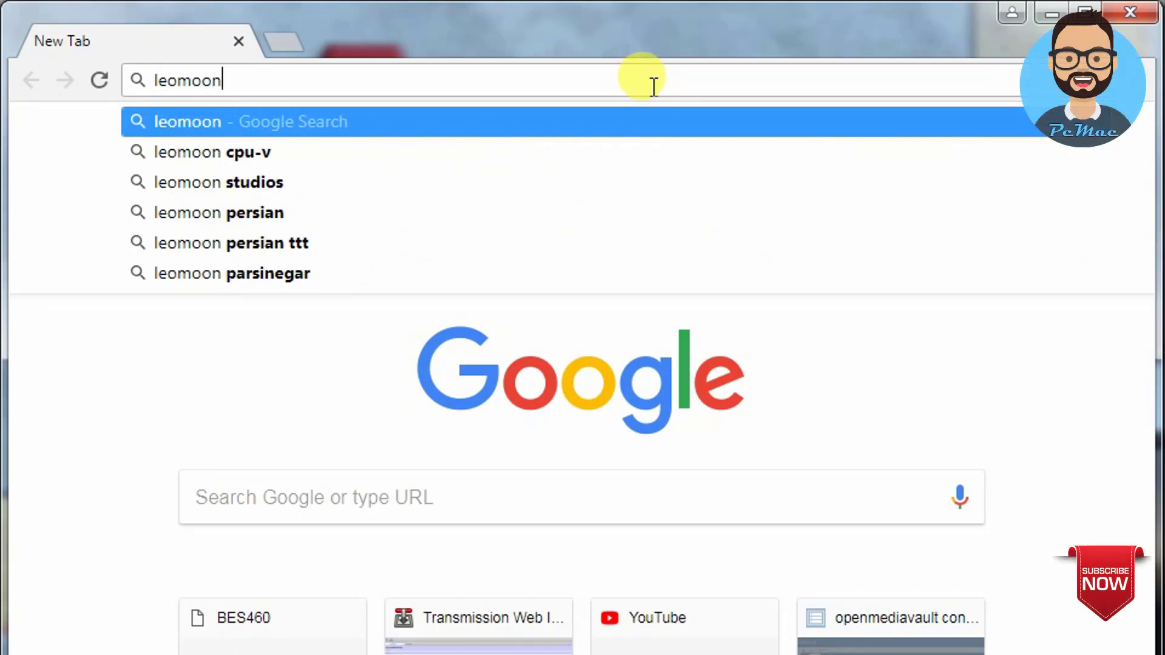
pyautogui.press('Return')
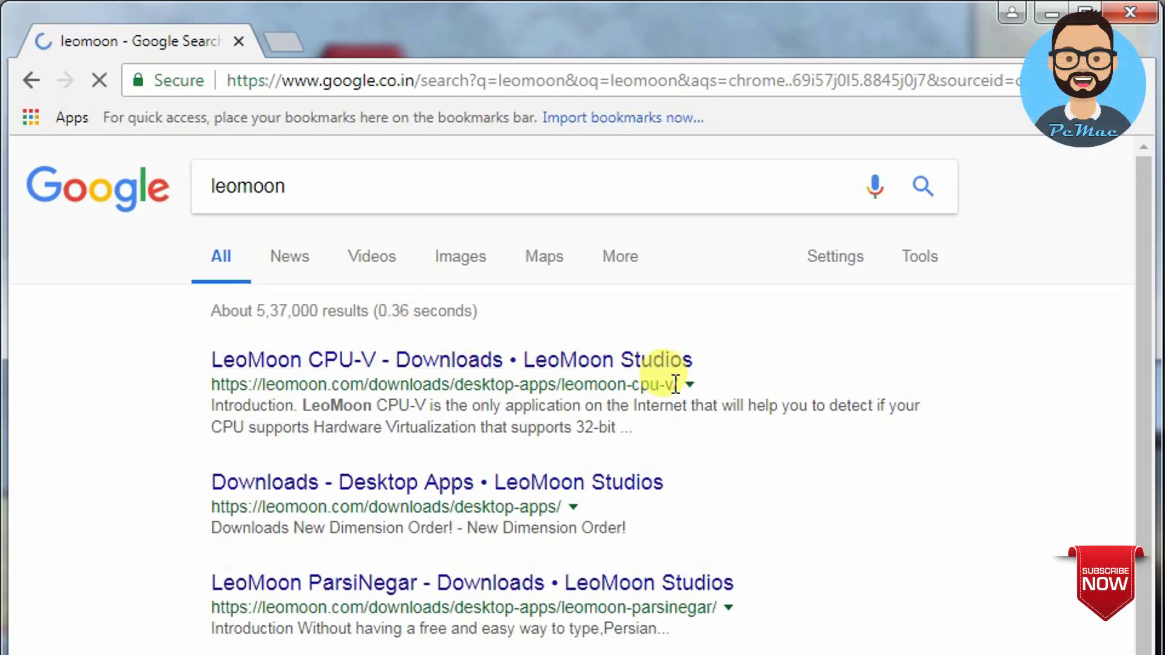
pyautogui.click(721, 362)
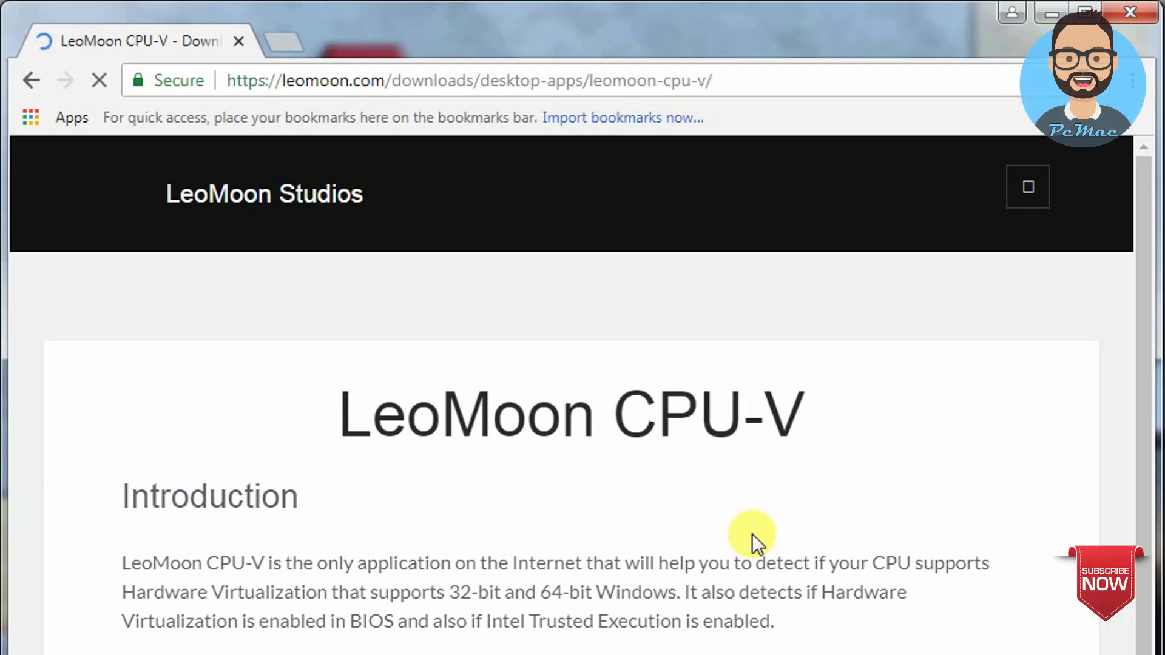
# Step: Download LeoMoon CPU-V and run LeoMoon CPU-V.exe from its zip archive
pyautogui.scroll(-12, 752, 534)
pyautogui.scroll(-10, 752, 533)
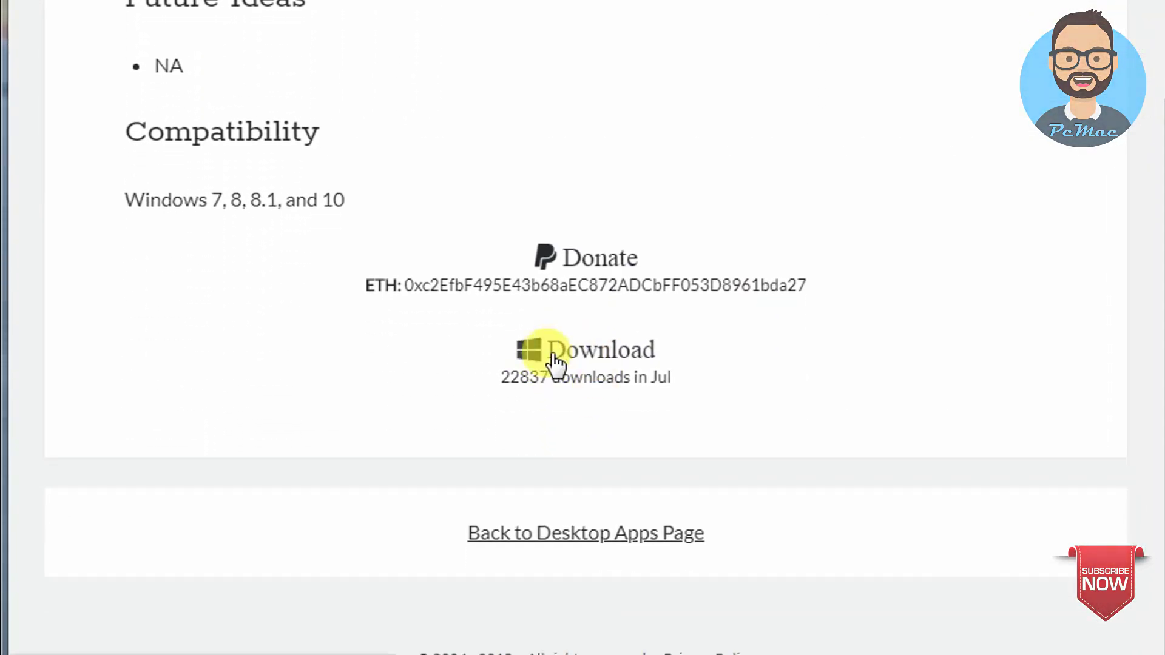
pyautogui.click(553, 354)
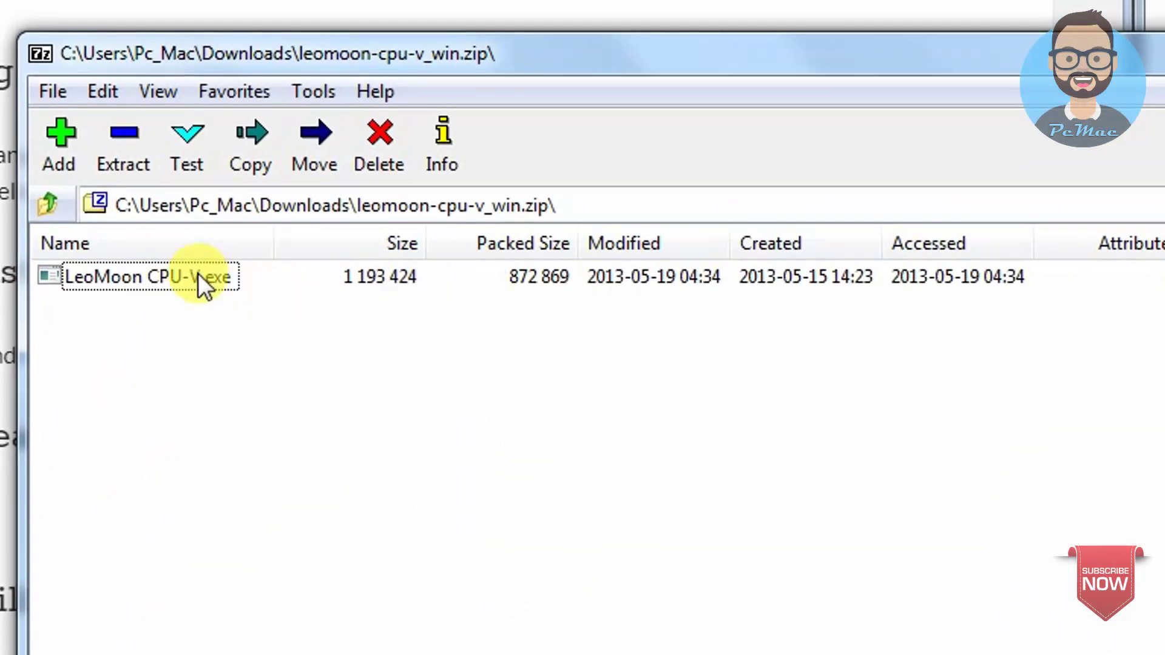
pyautogui.doubleClick(198, 277)
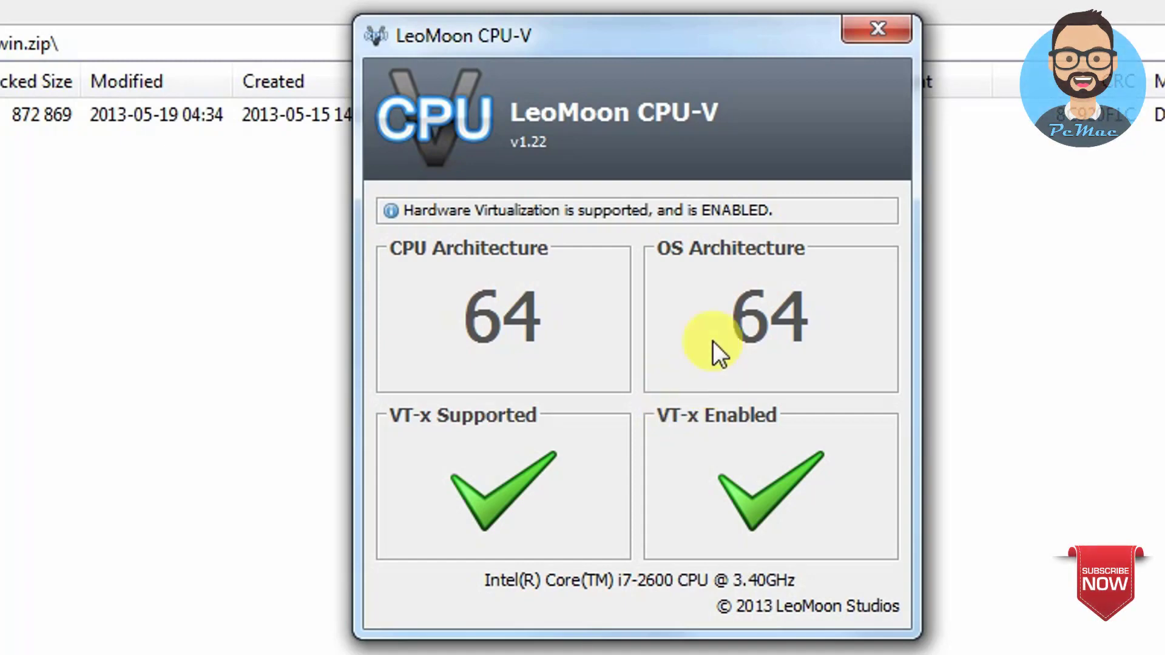
# Step: After confirming VT-x is supported and enabled, close LeoMoon CPU-V and its 7-Zip archive window
pyautogui.click(877, 28)
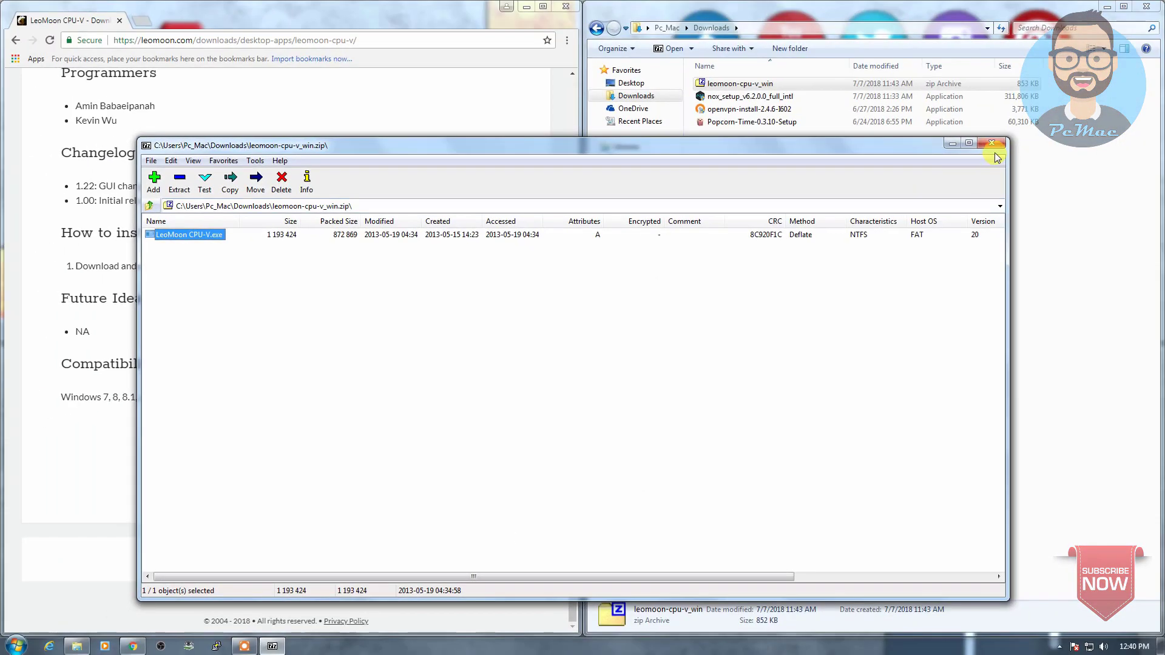
pyautogui.click(997, 150)
pyautogui.click(342, 40)
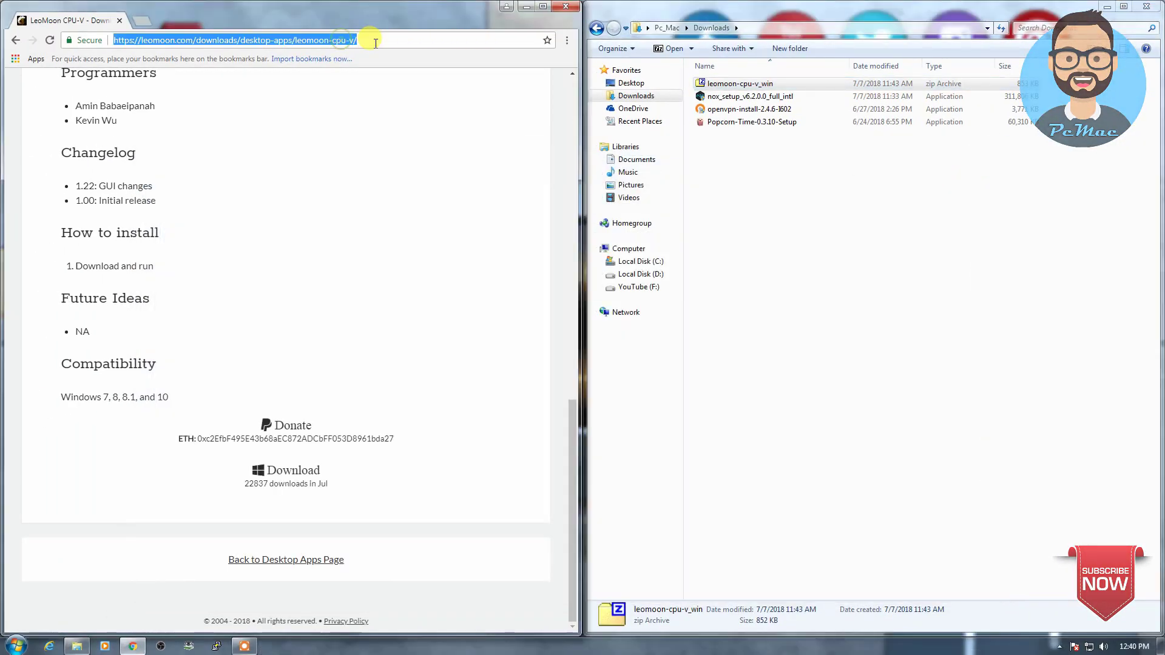
# Step: Search for nox and open the bignox.com NoxPlayer site in a maximized Chrome window
pyautogui.write('nox')
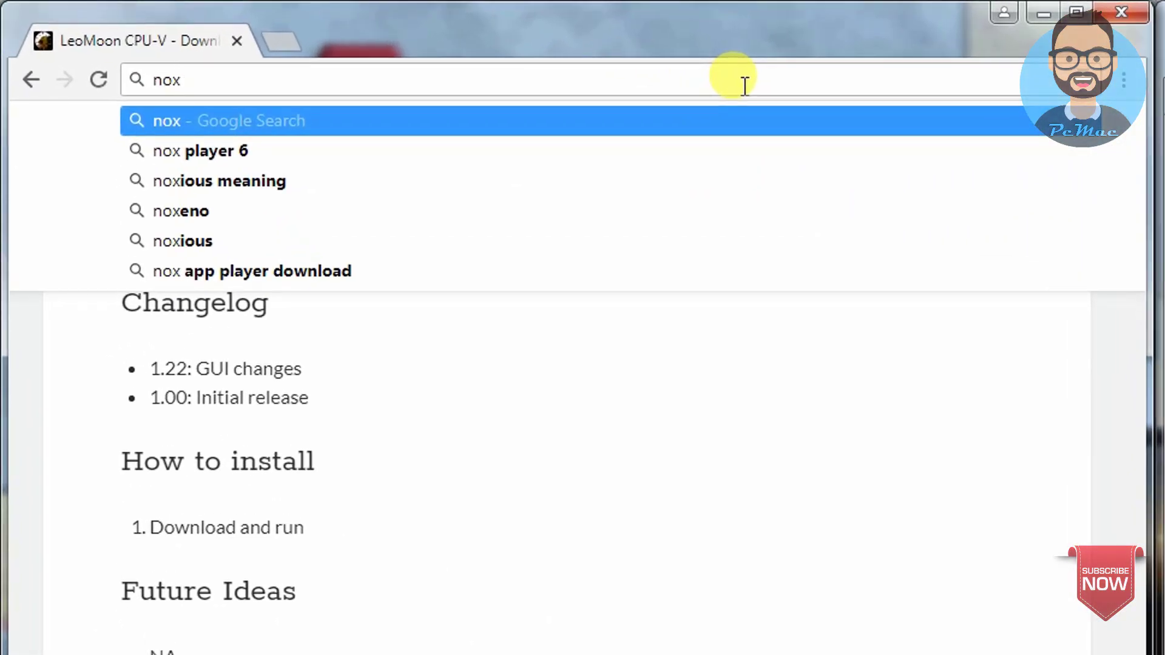
pyautogui.press('Return')
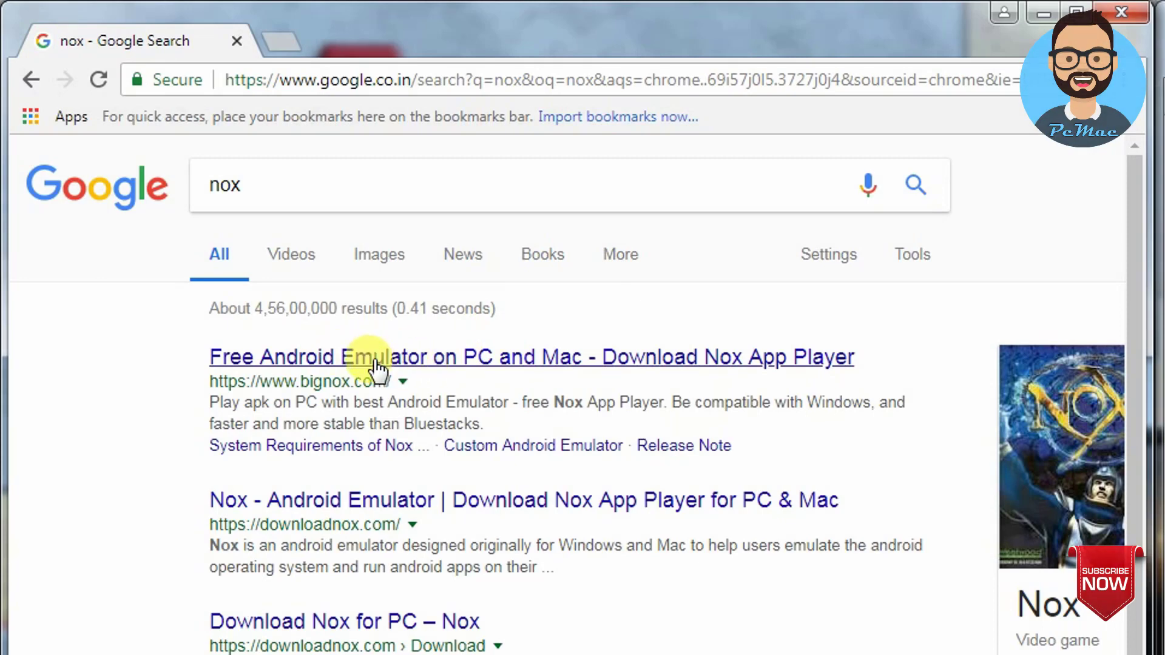
pyautogui.click(419, 362)
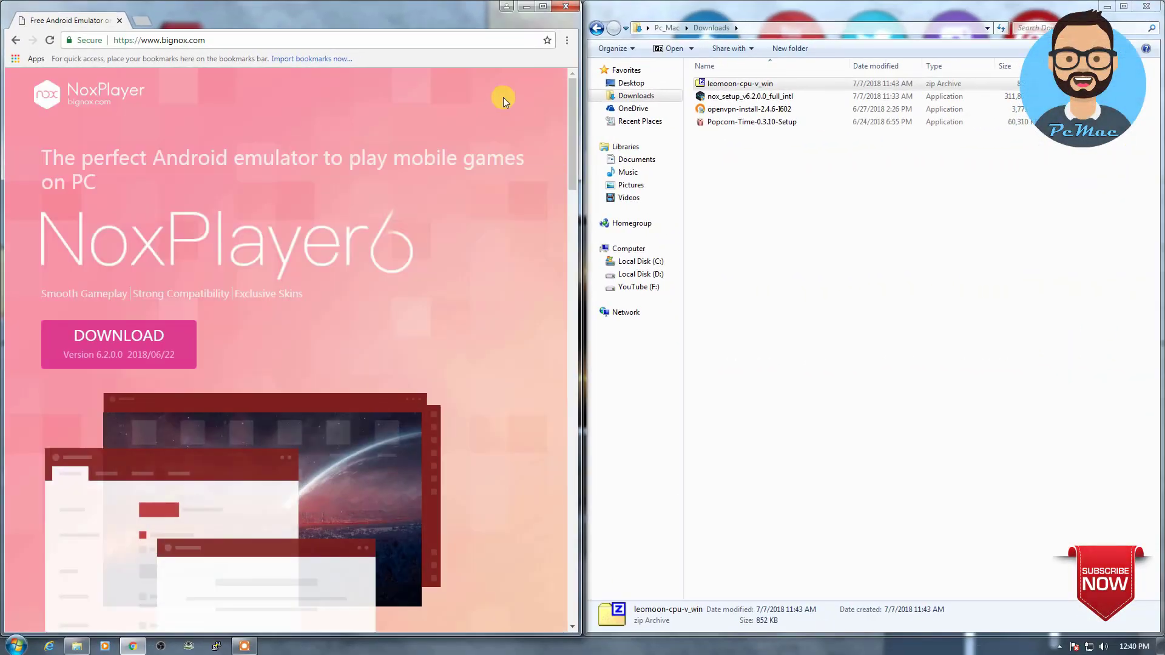
pyautogui.click(543, 7)
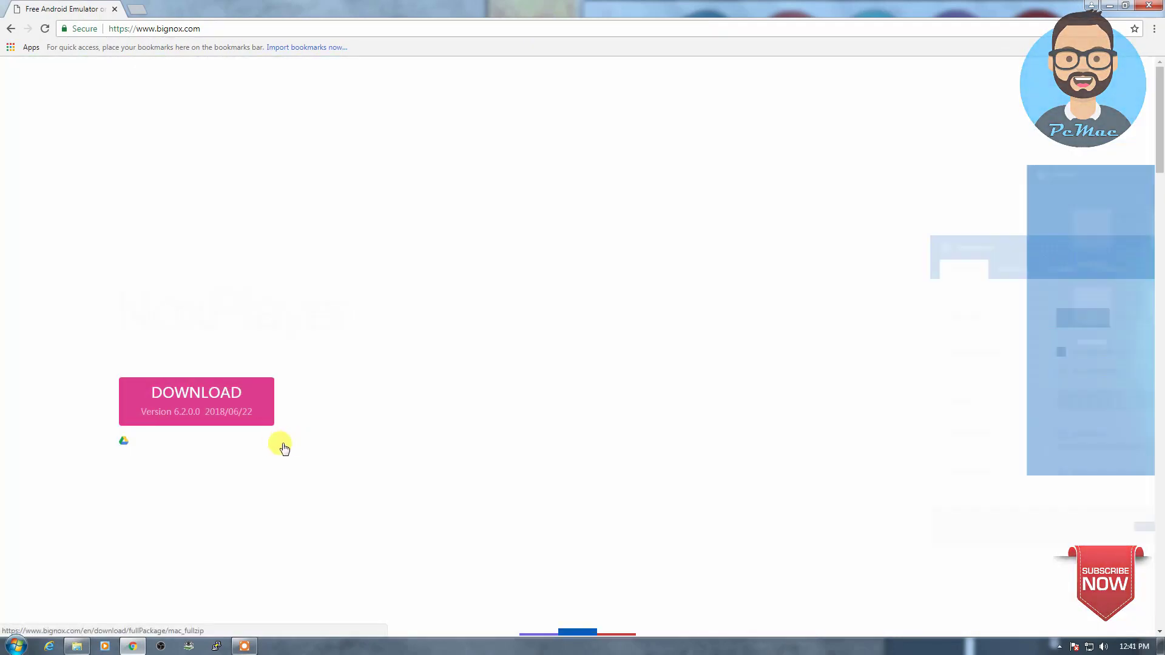
# Step: Cancel the accidental Nox_installer_for_mac_v1.2.1.0_intl.dmg download and close Chrome
pyautogui.click(276, 447)
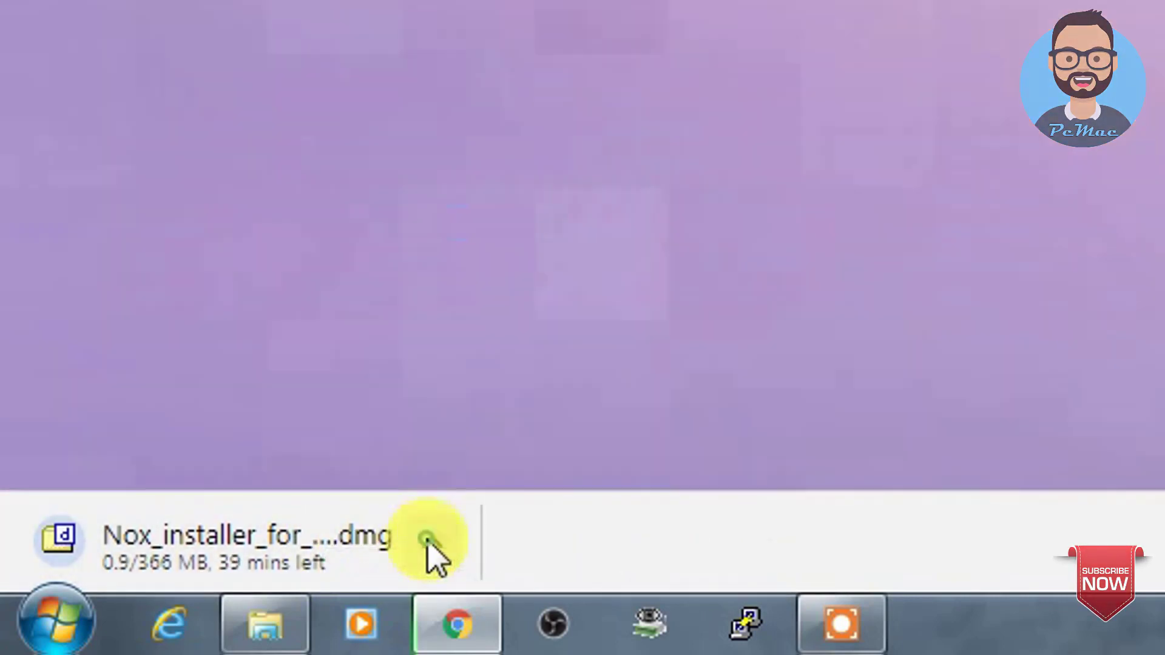
pyautogui.click(427, 539)
pyautogui.click(492, 480)
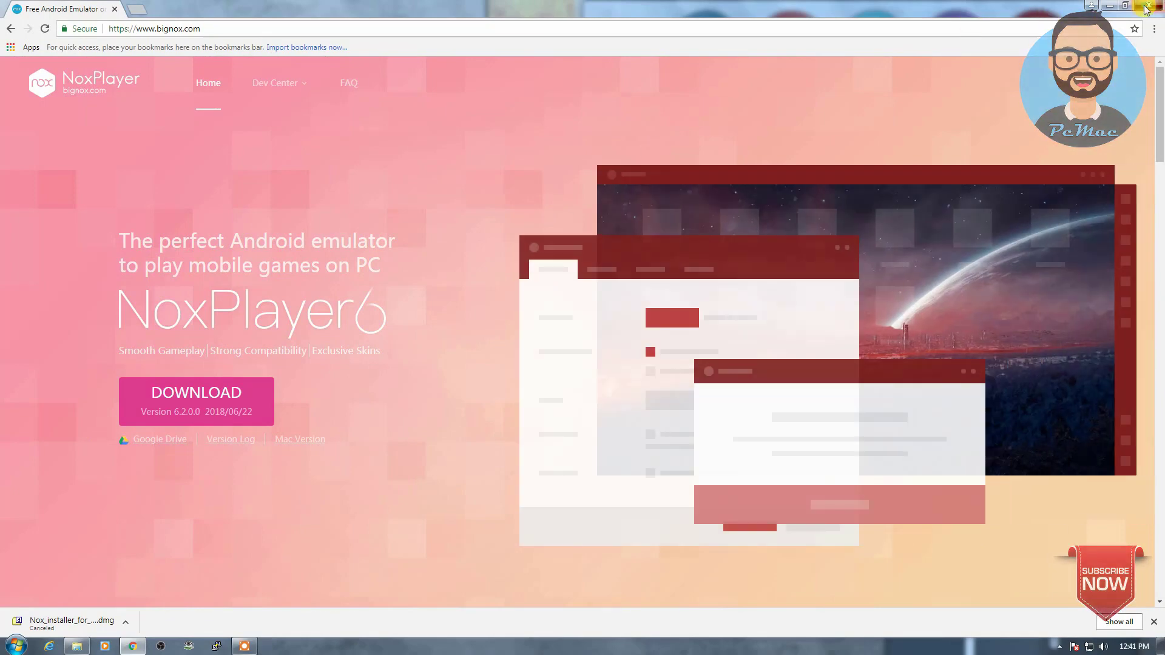
pyautogui.click(1146, 7)
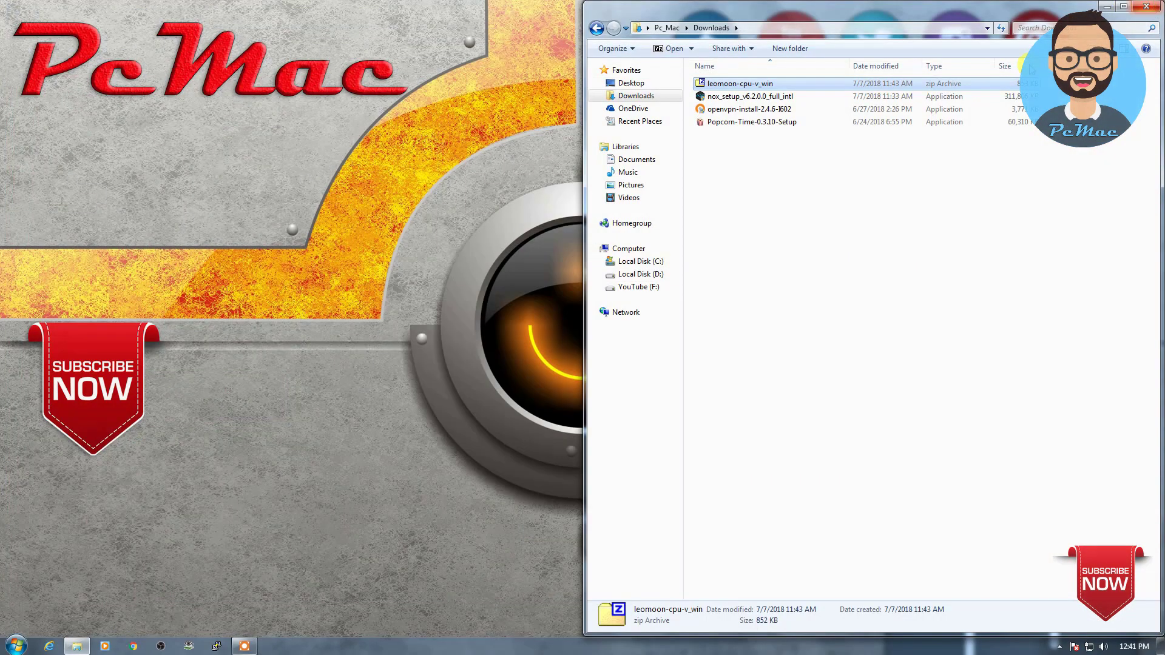
# Step: Run nox_setup with Overwrite Install to keep previous data, then start NoxPlayer when finished
pyautogui.click(753, 98)
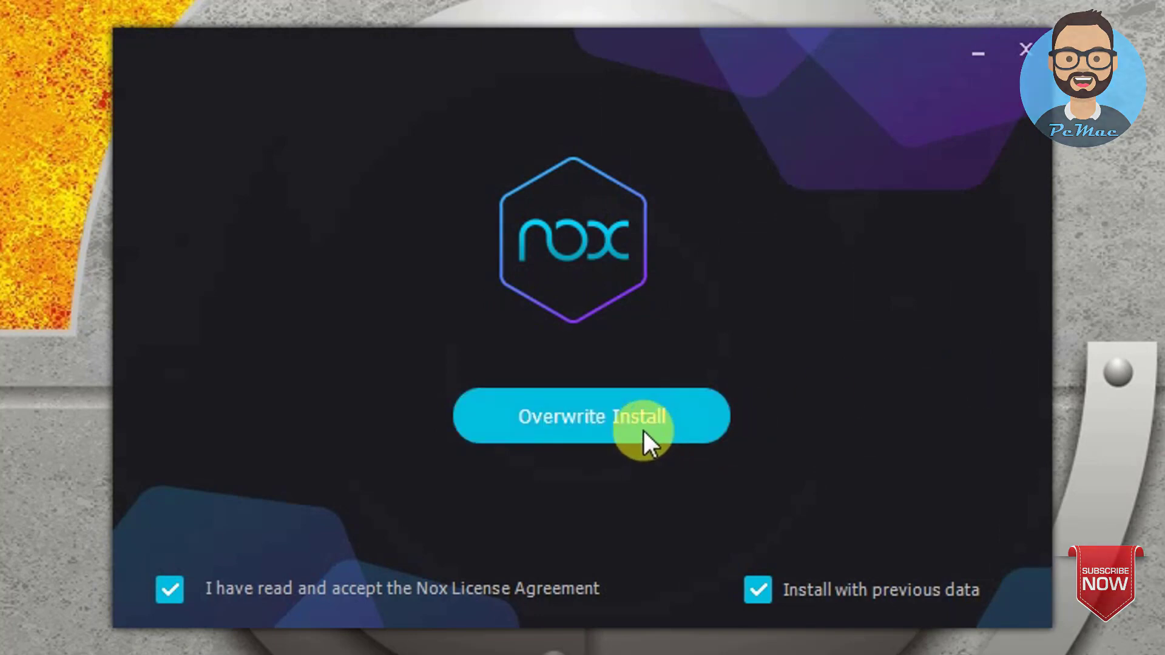
pyautogui.click(619, 420)
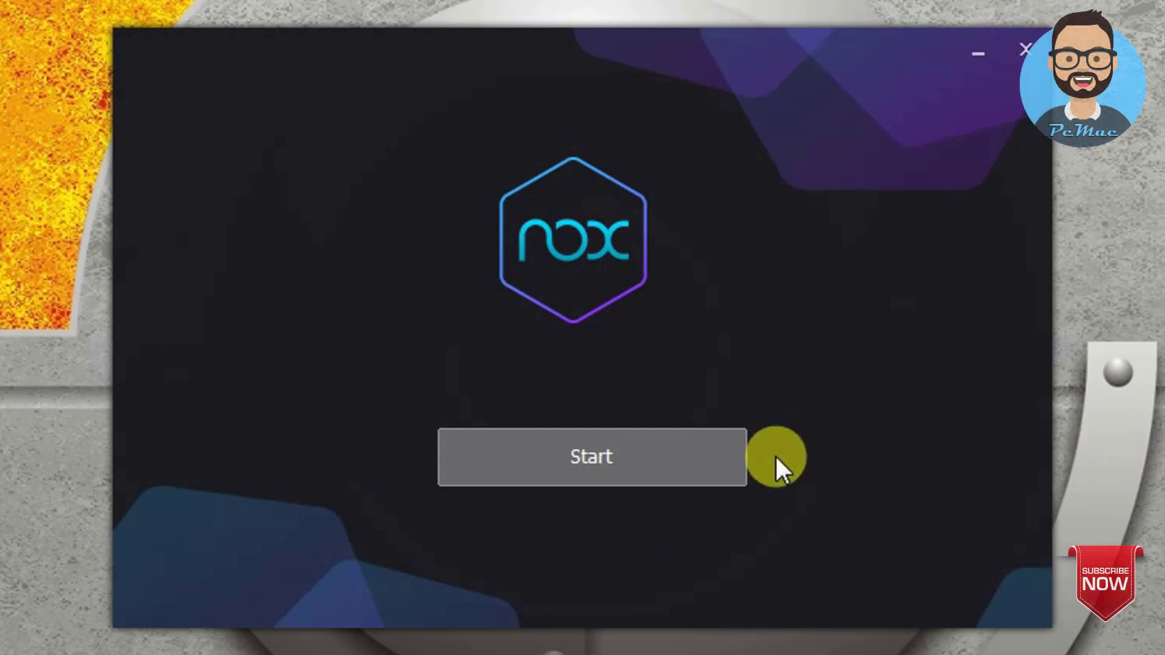
pyautogui.click(669, 455)
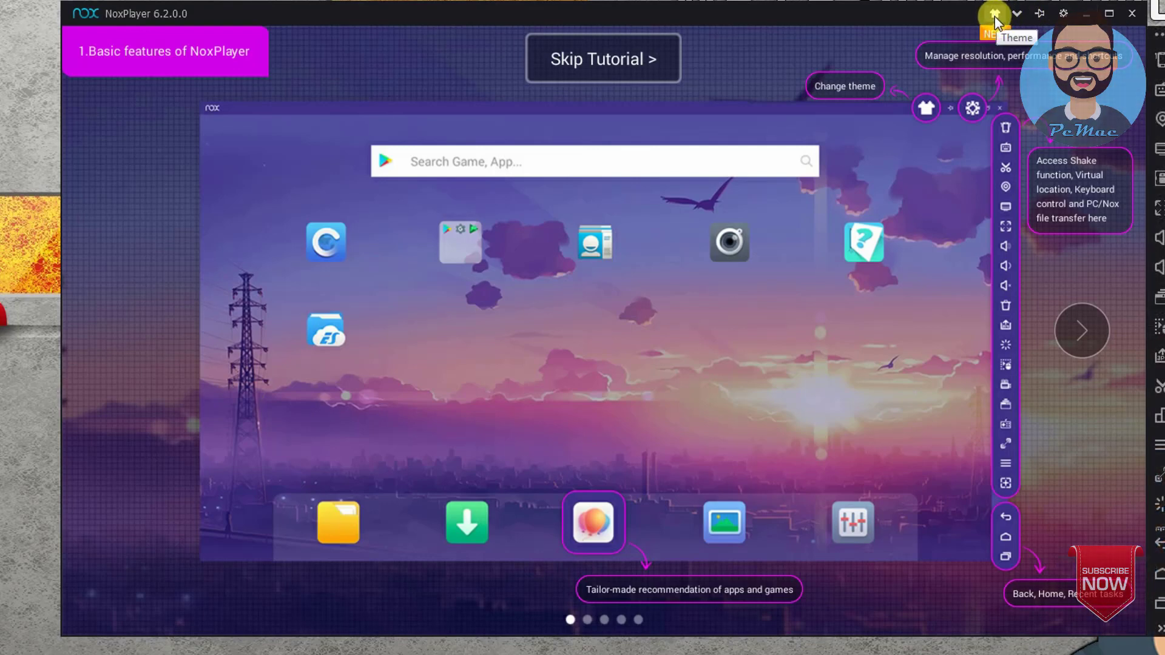
# Step: Download the sunset theme from Theme Center, then finish the keyboard, file-sharing, app-install and features tutorial
pyautogui.click(995, 15)
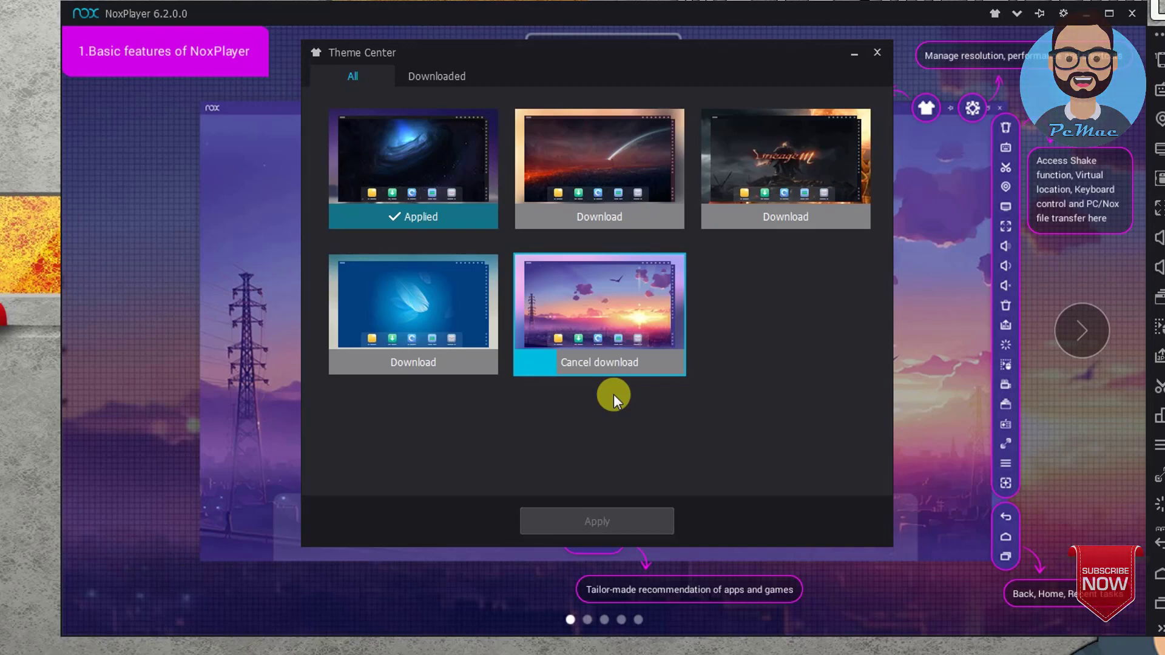
pyautogui.click(854, 59)
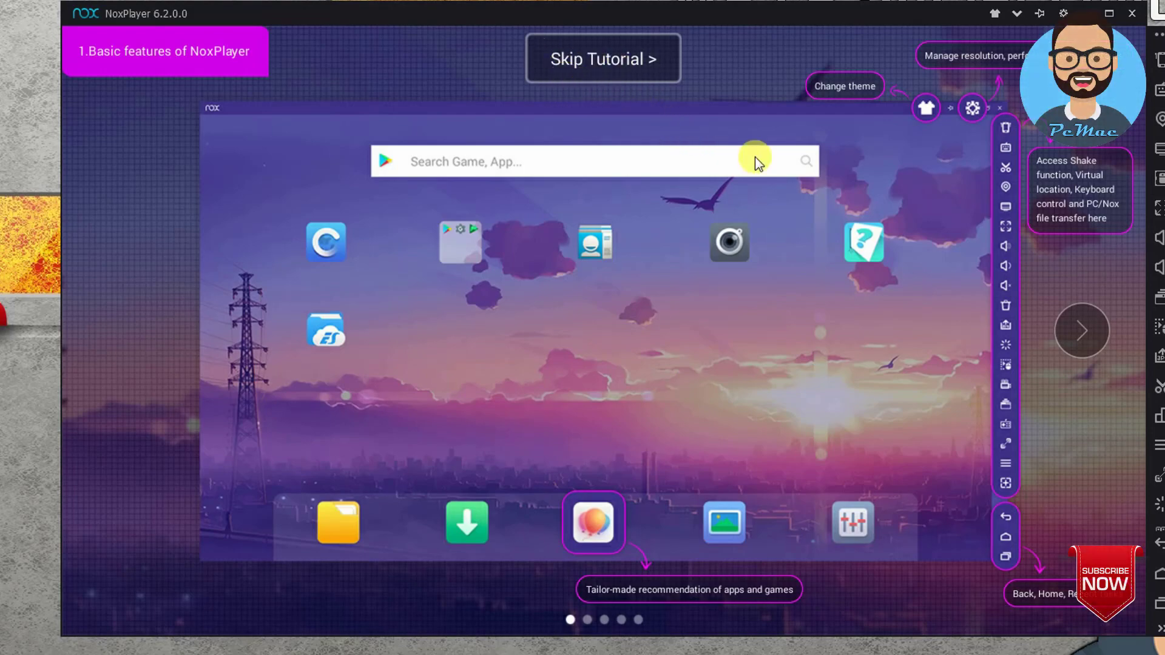
pyautogui.click(1073, 331)
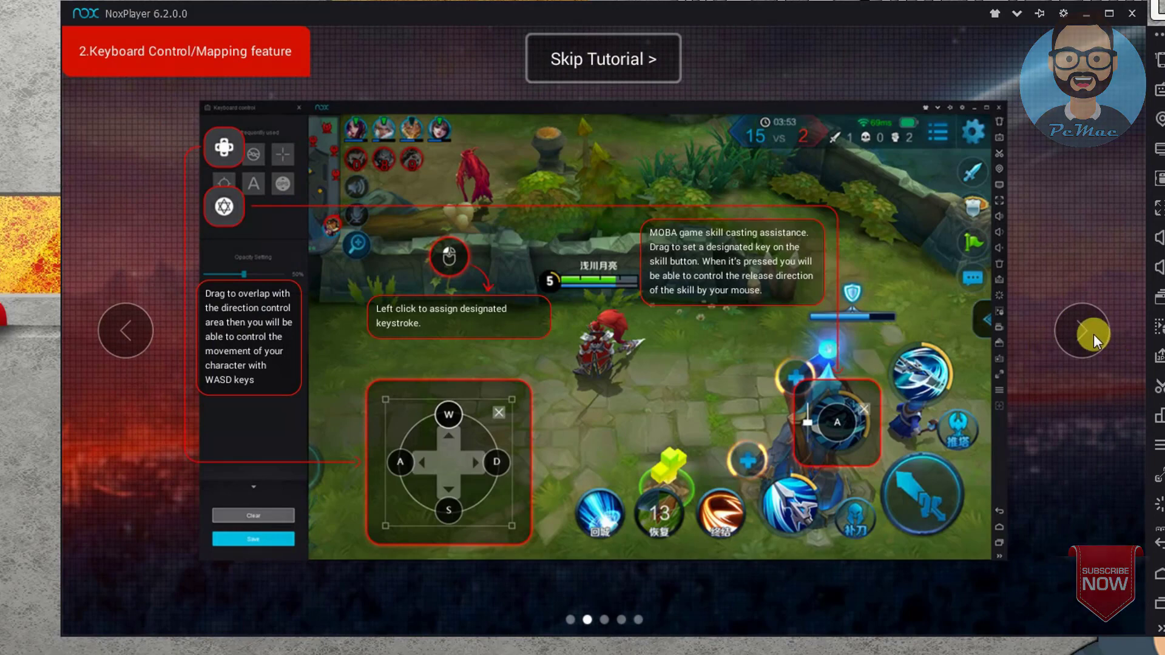
pyautogui.click(1092, 334)
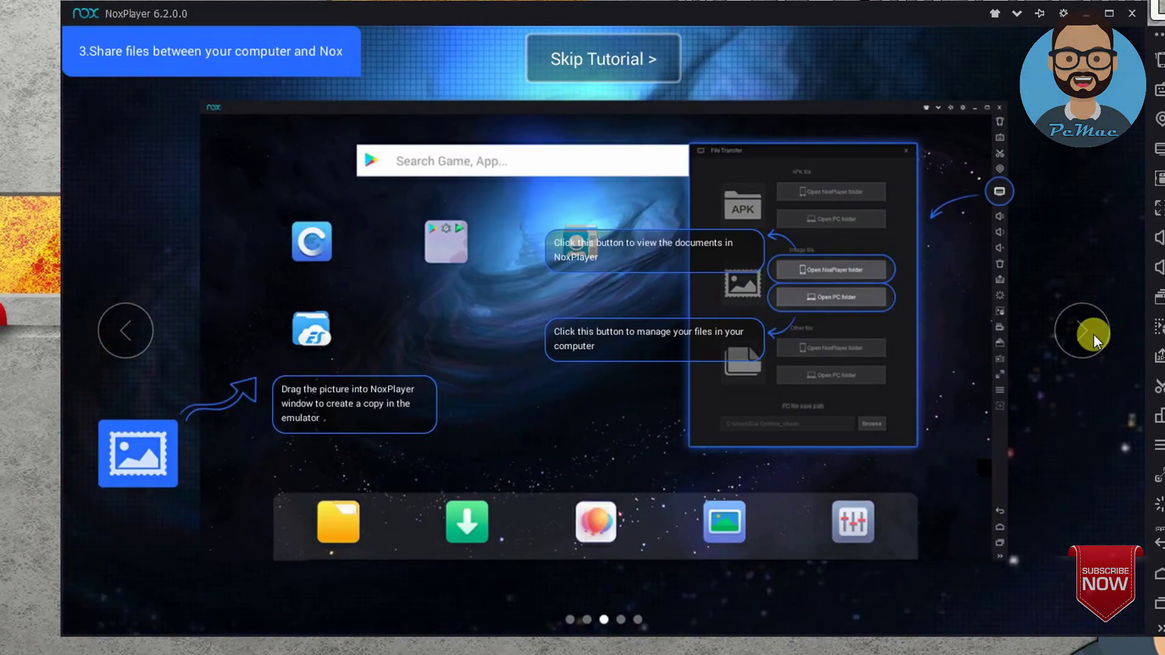
pyautogui.click(1094, 333)
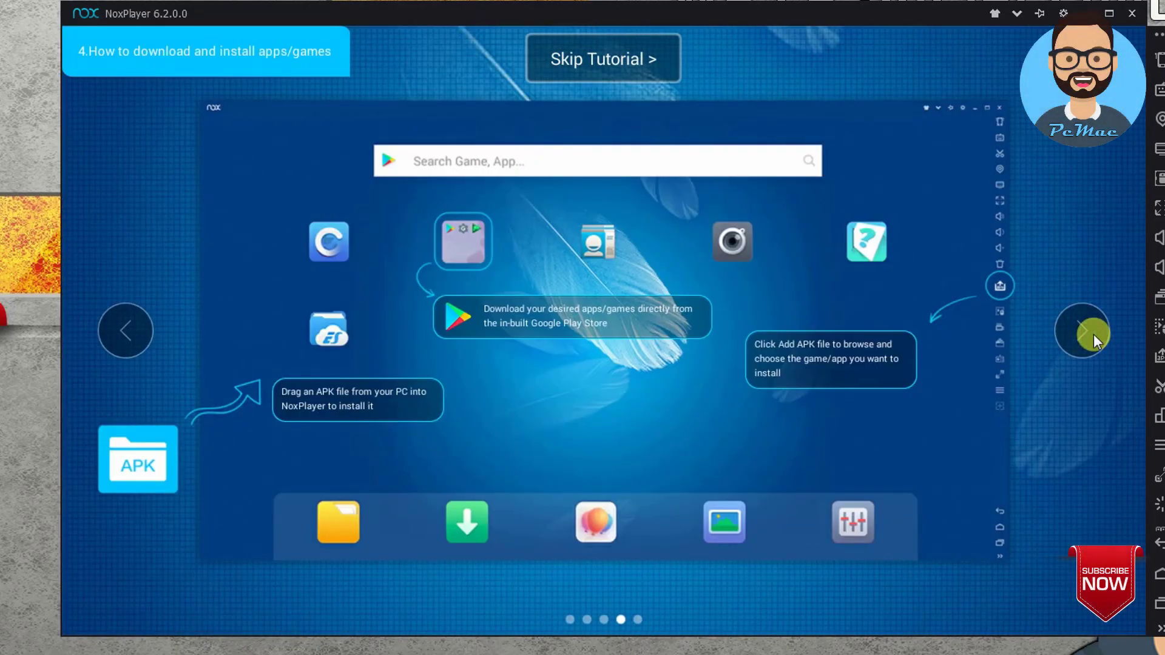
pyautogui.click(1093, 334)
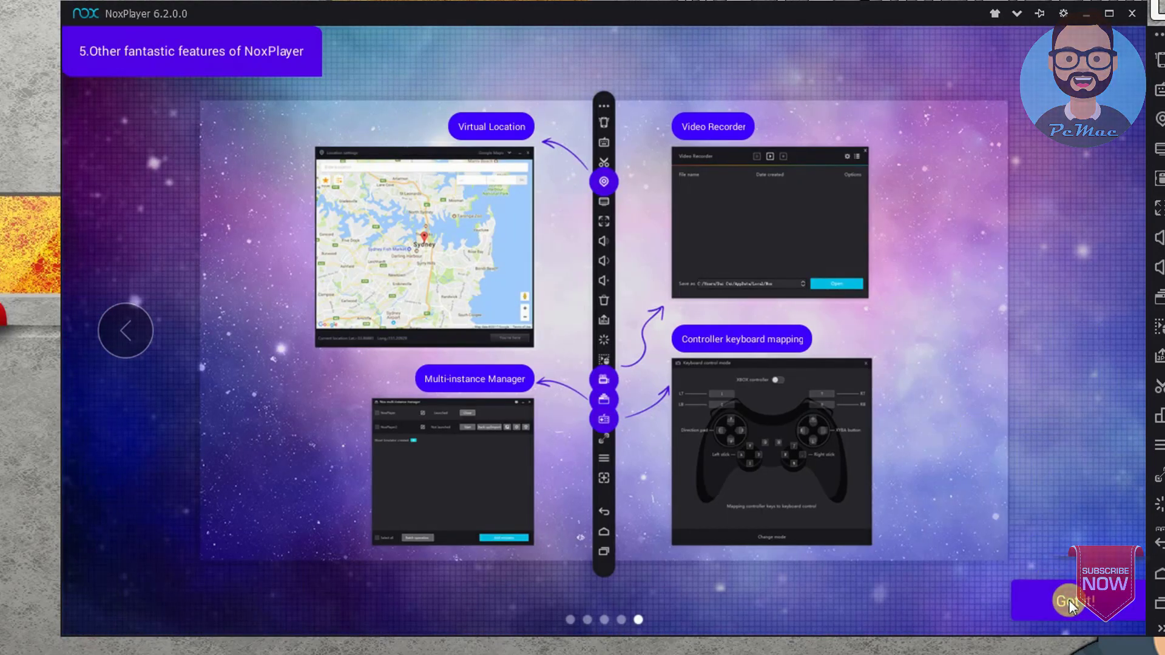
pyautogui.click(1015, 537)
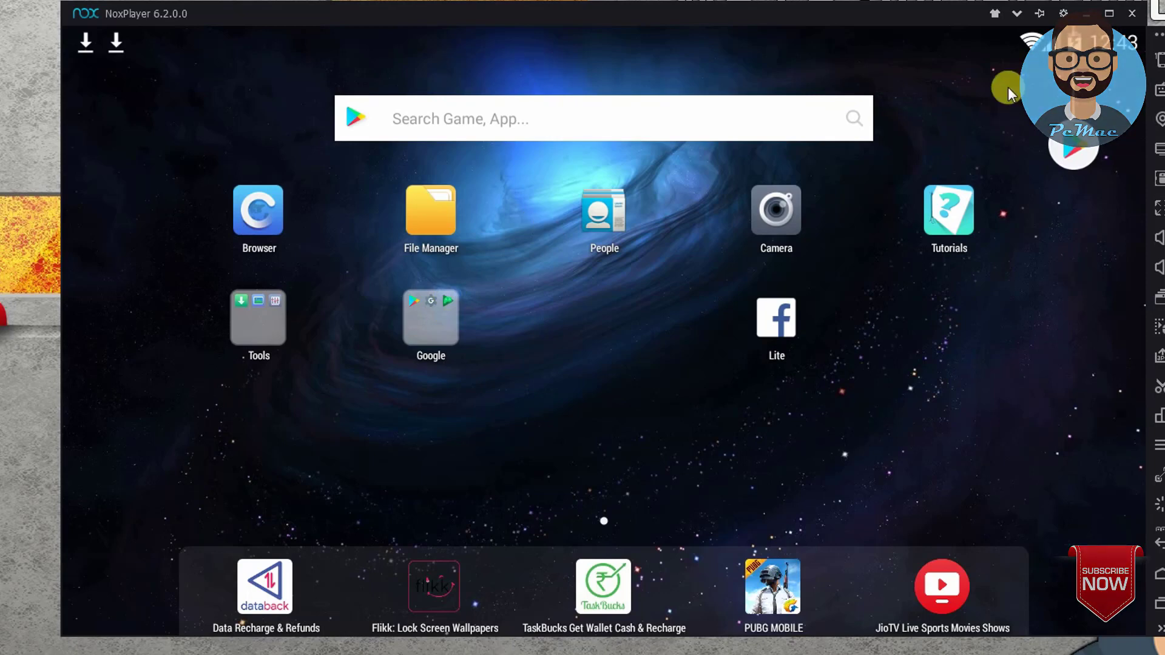
pyautogui.click(995, 14)
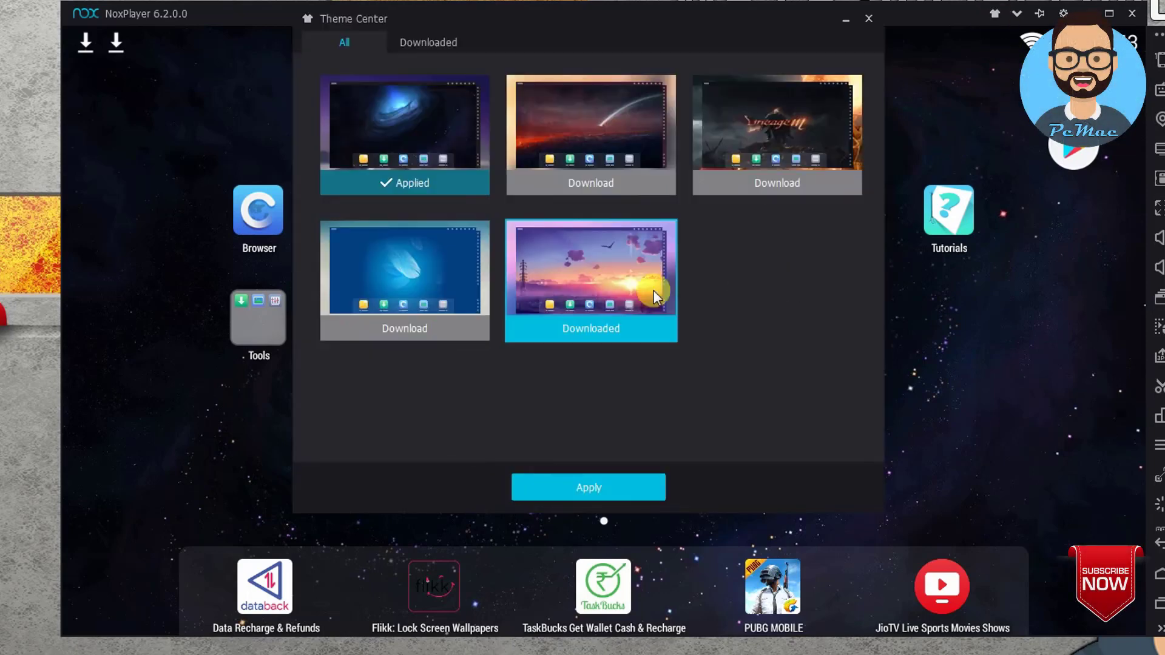
# Step: Apply the sunset theme, close Theme Center, and maximize the NoxPlayer window
pyautogui.click(603, 487)
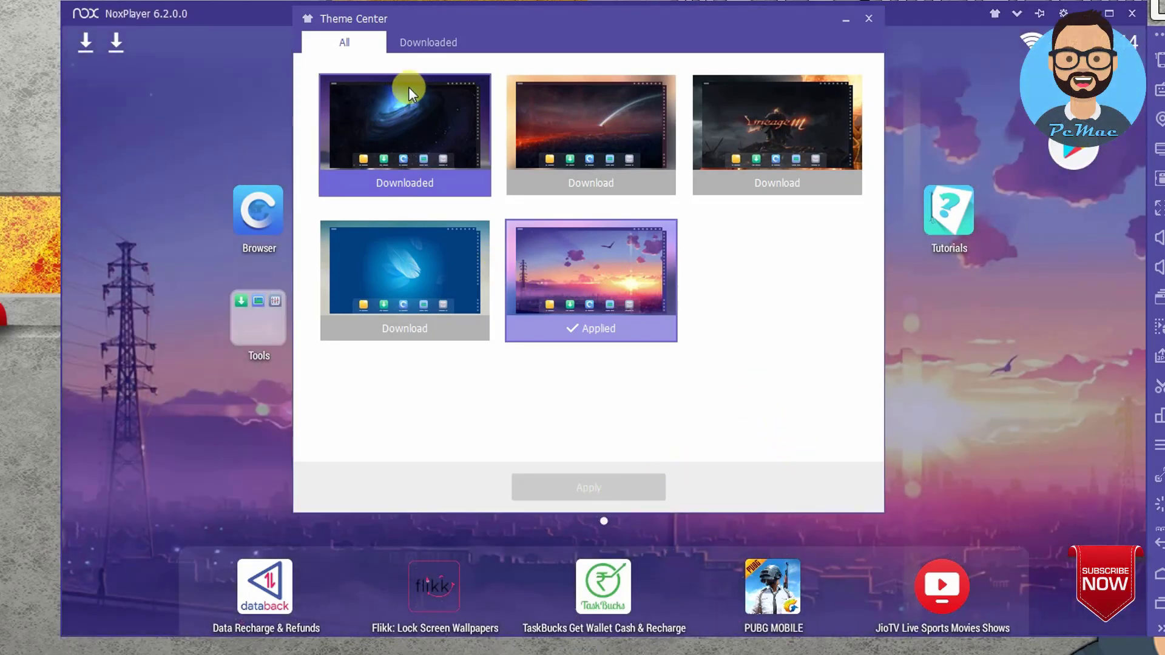
pyautogui.click(983, 134)
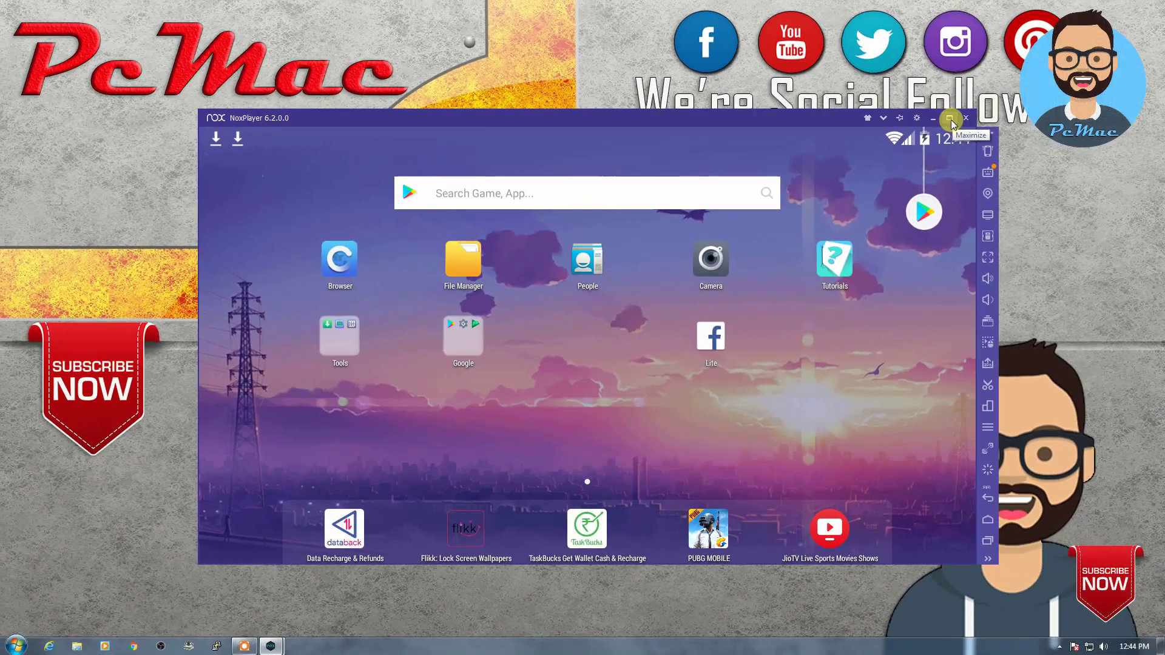
pyautogui.click(950, 118)
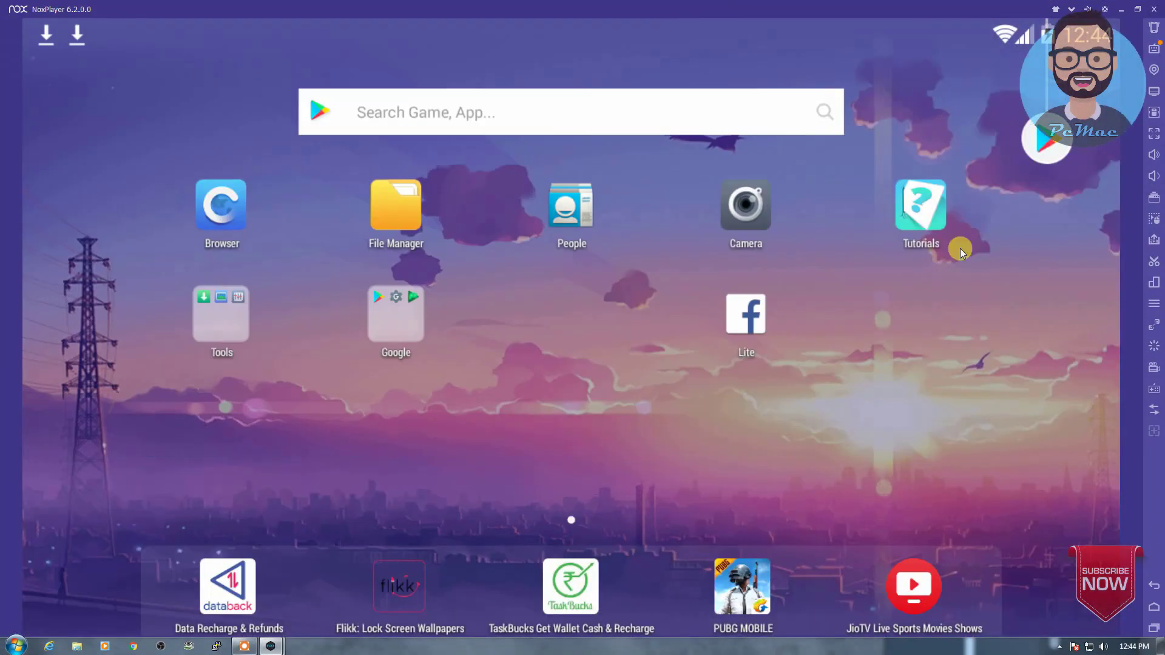
# Step: Open Google Play and choose the Dr. Driving game, reaching the Add a Google Account screen
pyautogui.click(1046, 136)
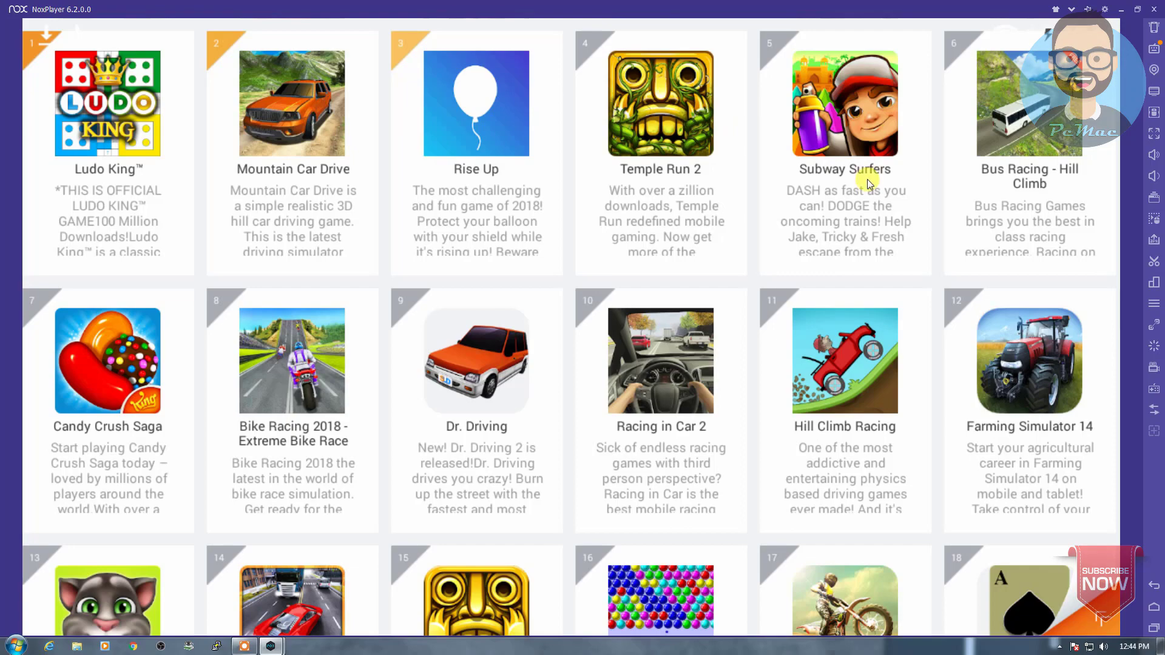
pyautogui.scroll(-3, 875, 191)
pyautogui.scroll(3, 875, 191)
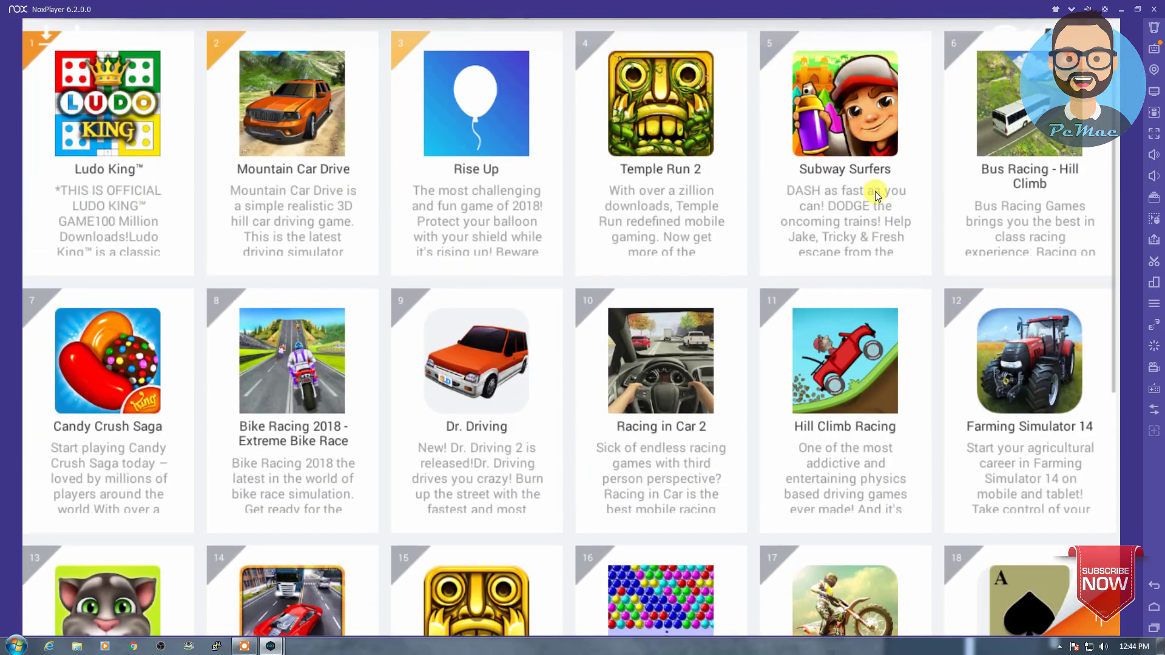
pyautogui.click(481, 371)
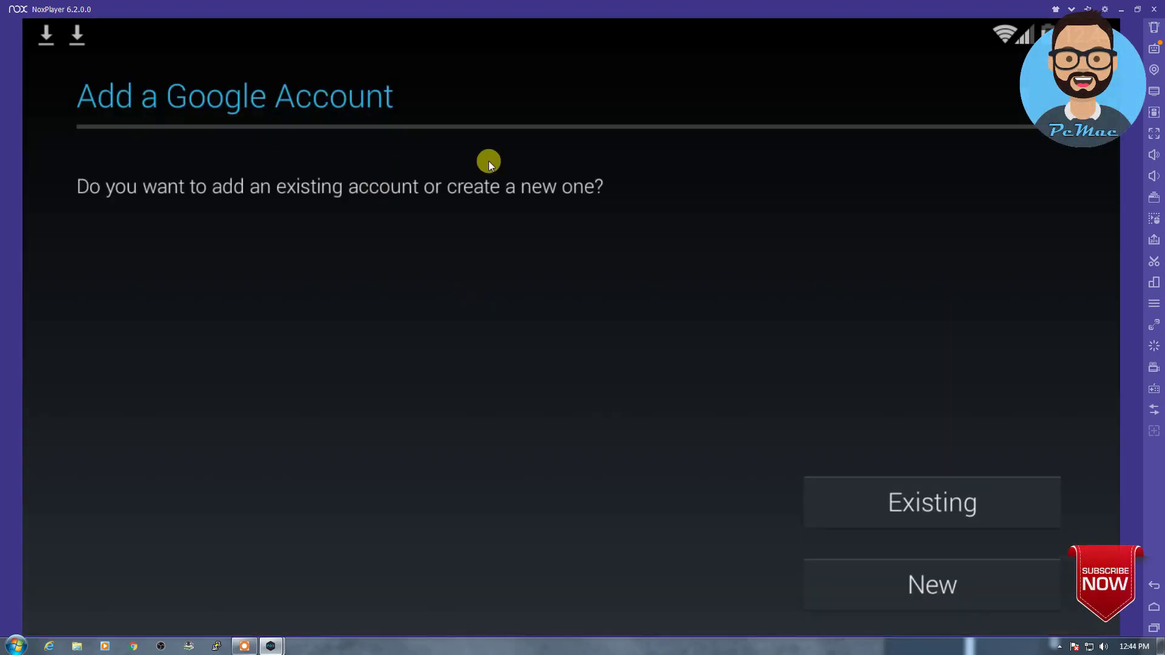
# Step: Add an existing Google account by entering its e-mail address and password
pyautogui.click(919, 501)
pyautogui.press('Tab')
pyautogui.write('password')
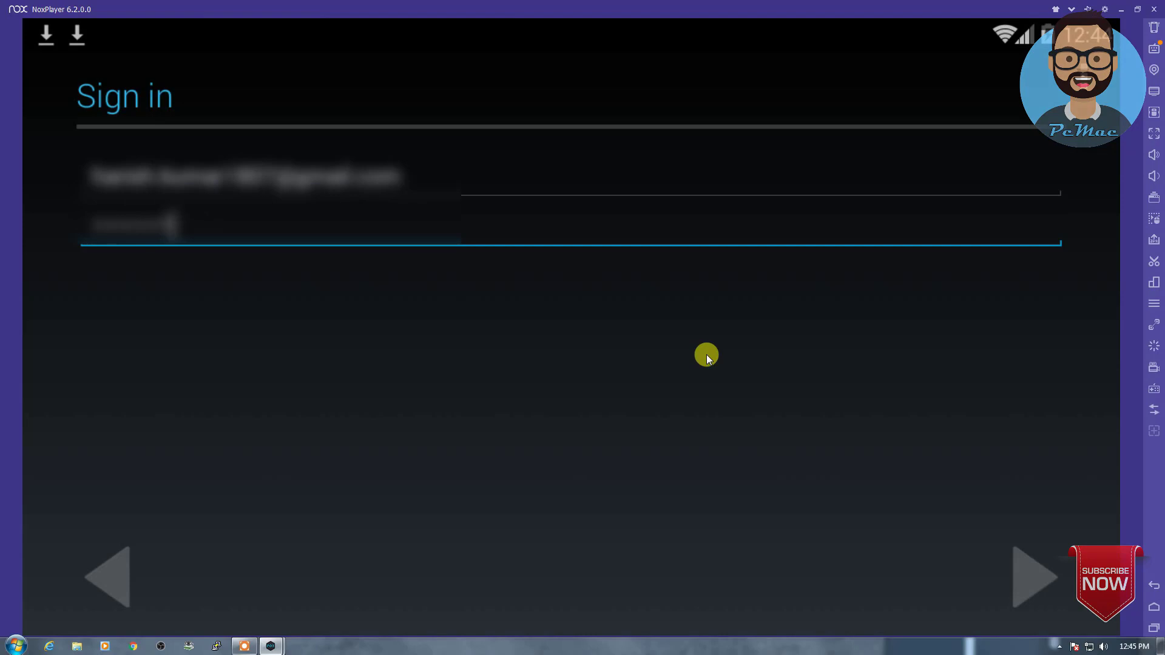
pyautogui.press('Return')
# Step: Accept the Google terms, pass the services options, and skip payment info to reach Google Play home
pyautogui.click(714, 367)
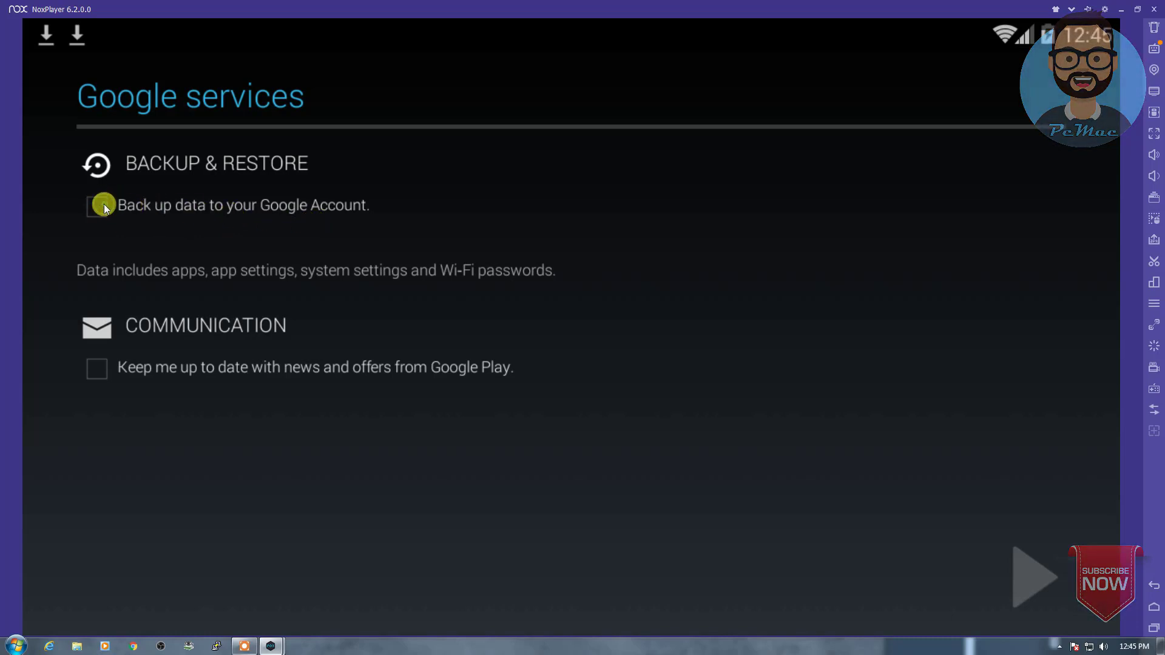
pyautogui.click(1018, 569)
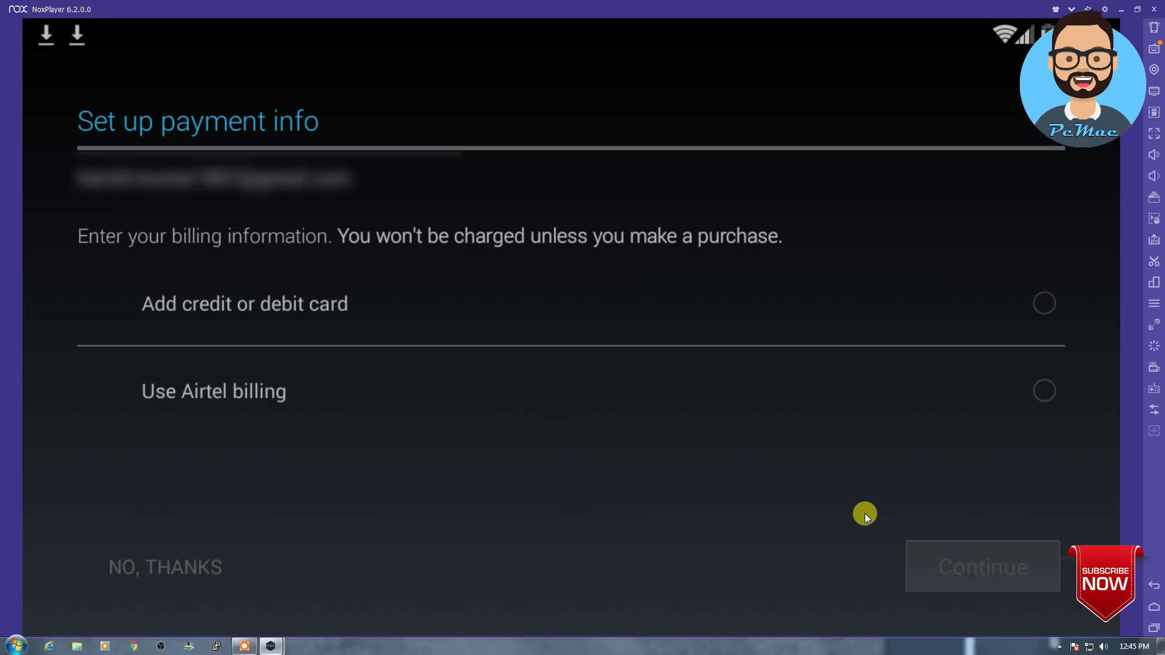
pyautogui.click(213, 567)
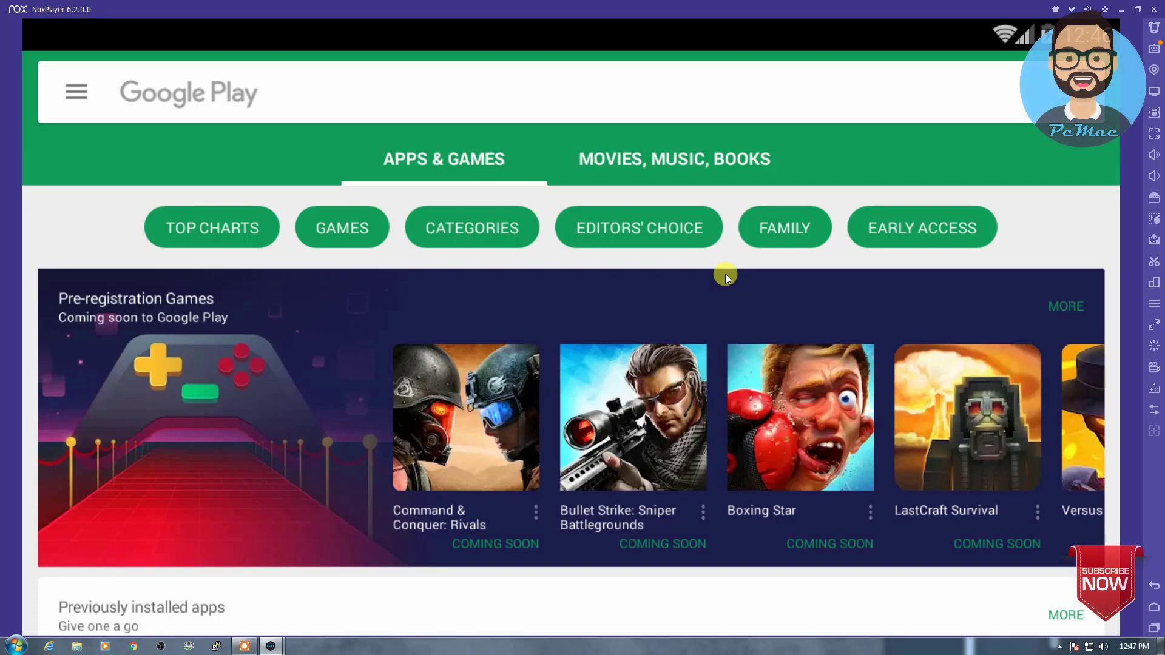
pyautogui.scroll(-5, 726, 274)
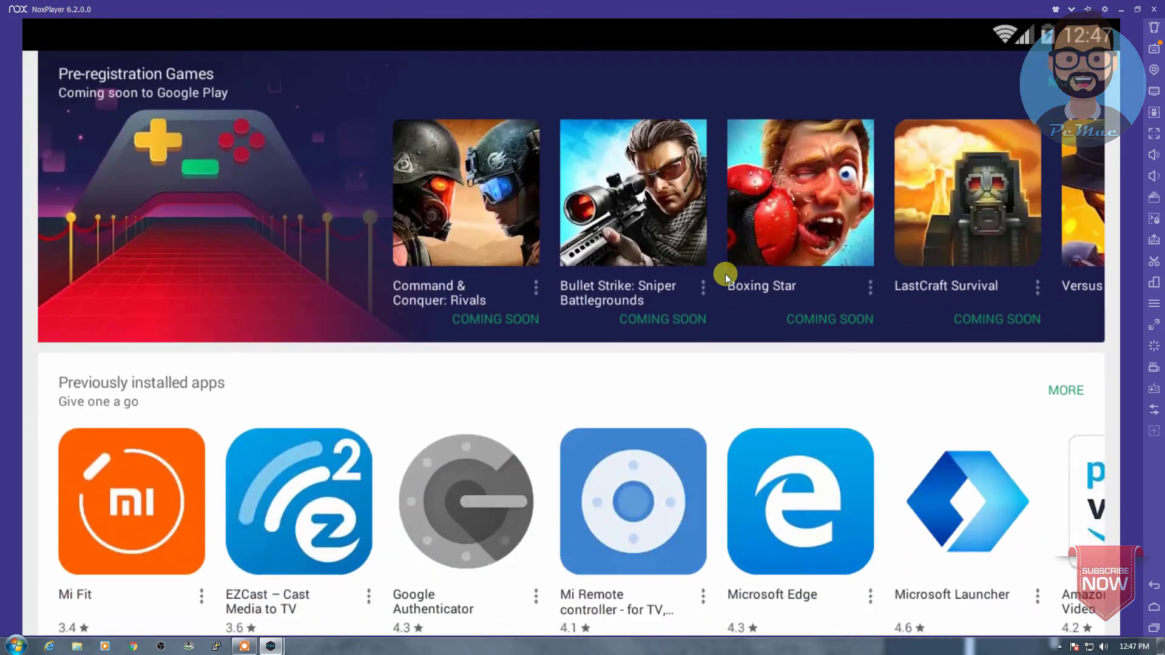
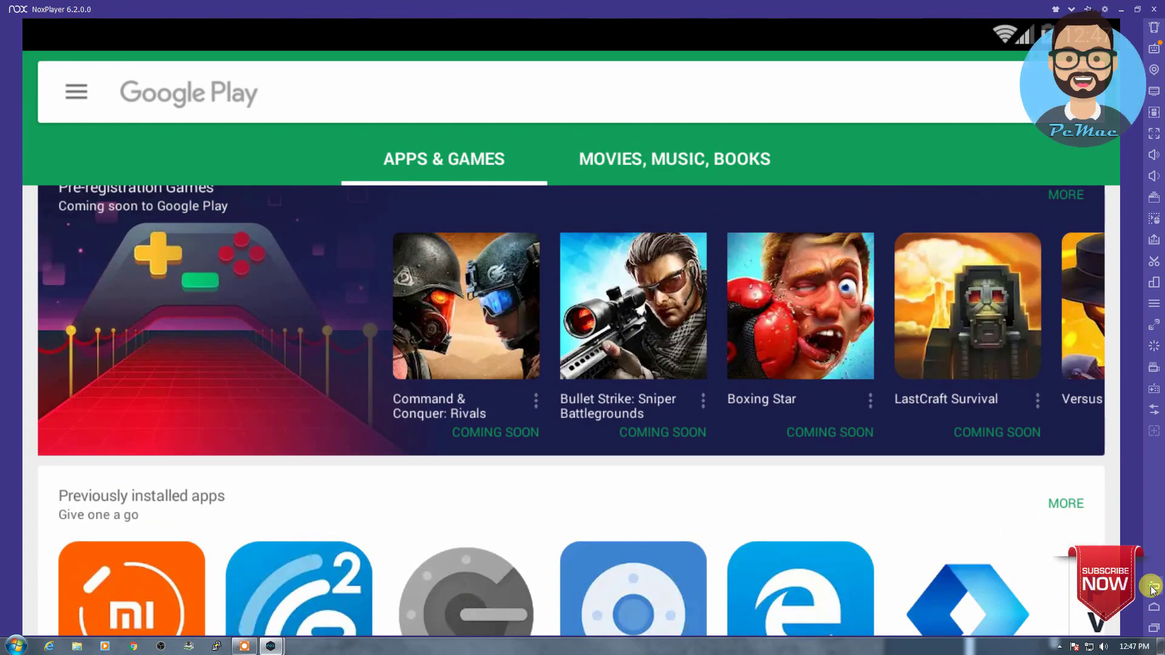
# Step: Return to the Android home screen and look inside the Tools and Google folders
pyautogui.click(1154, 586)
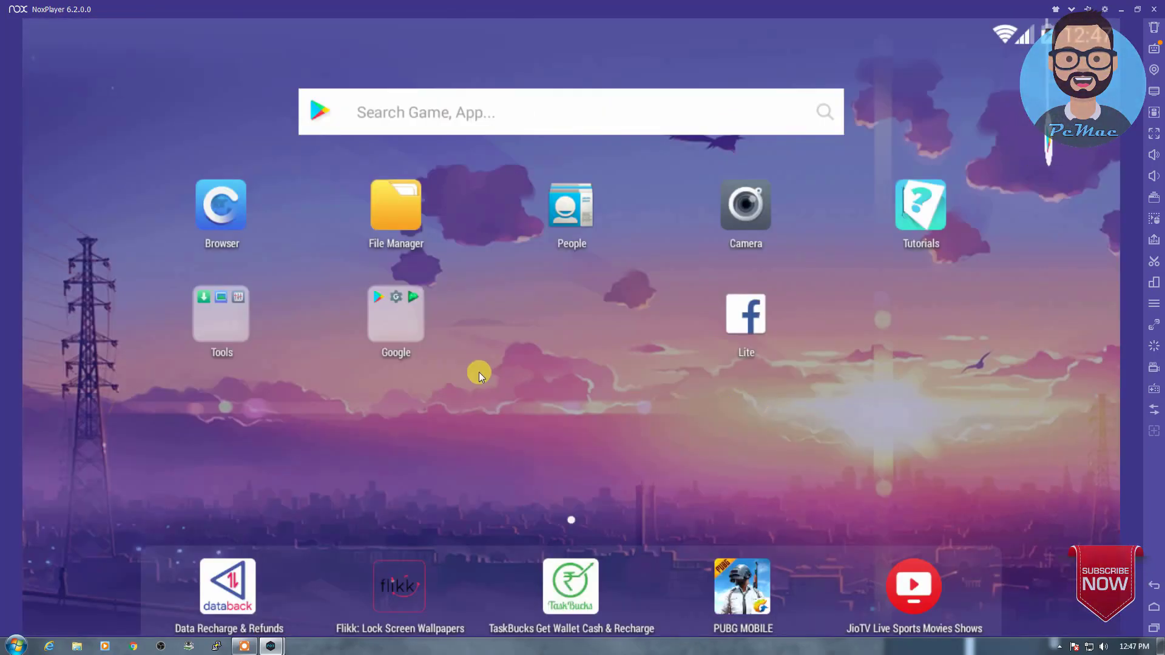
pyautogui.click(236, 322)
pyautogui.click(335, 364)
pyautogui.click(403, 338)
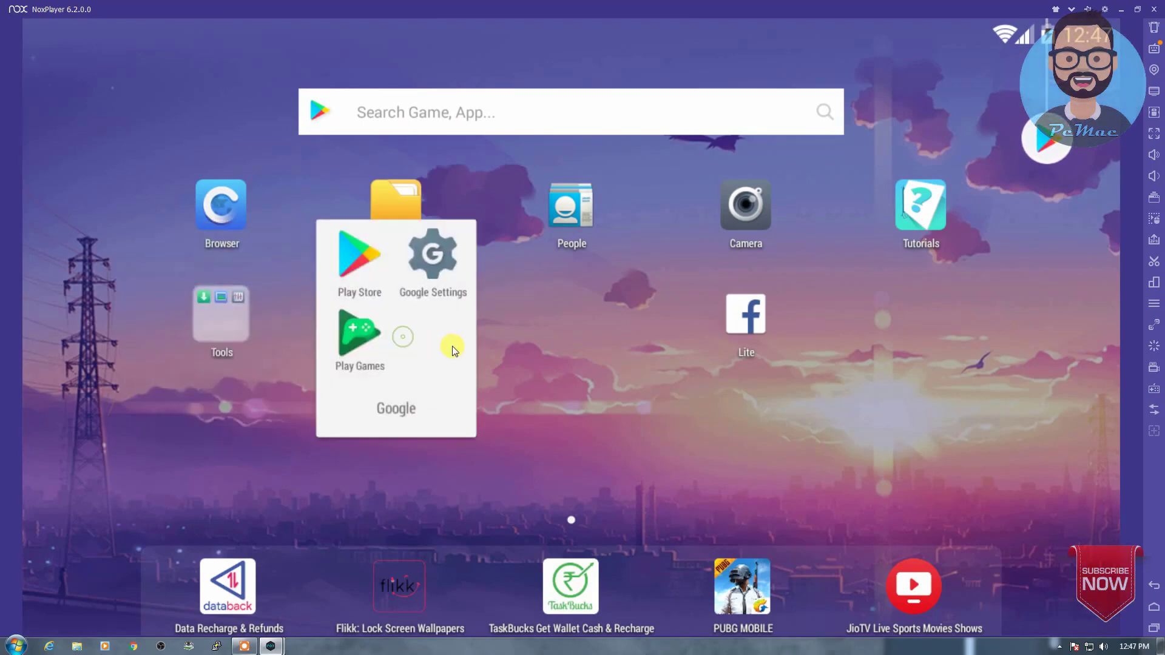
pyautogui.click(516, 360)
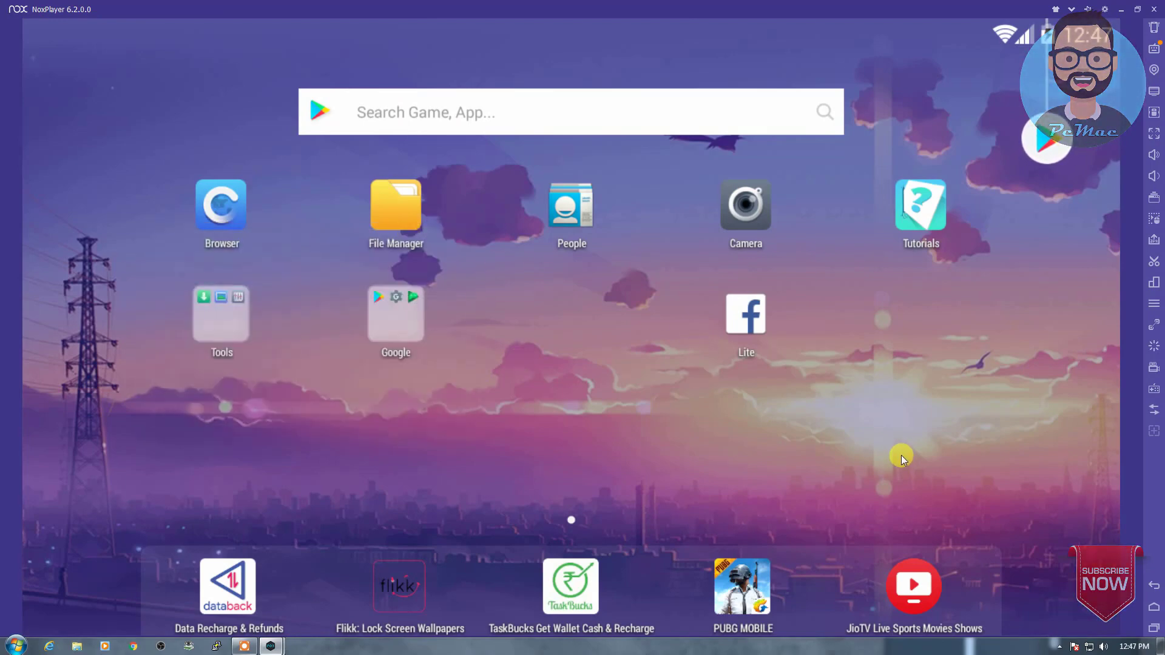
# Step: Open Subway Surfers from the recommended games and allow the browser to use the Google account
pyautogui.click(1054, 143)
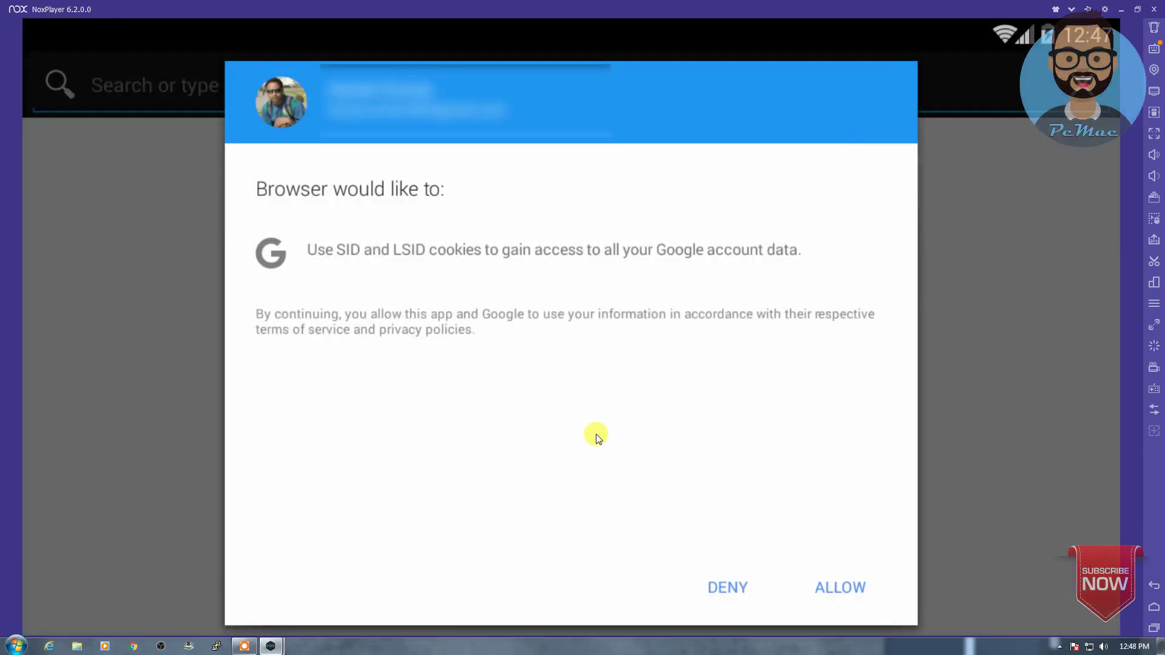
pyautogui.click(837, 589)
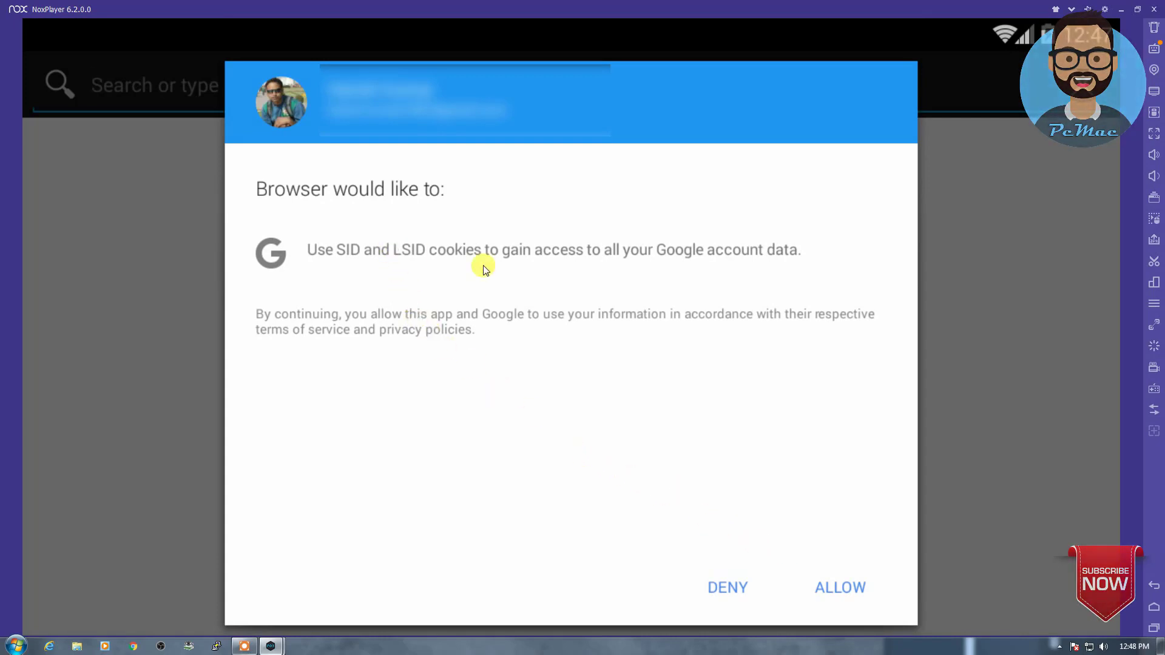
pyautogui.click(832, 586)
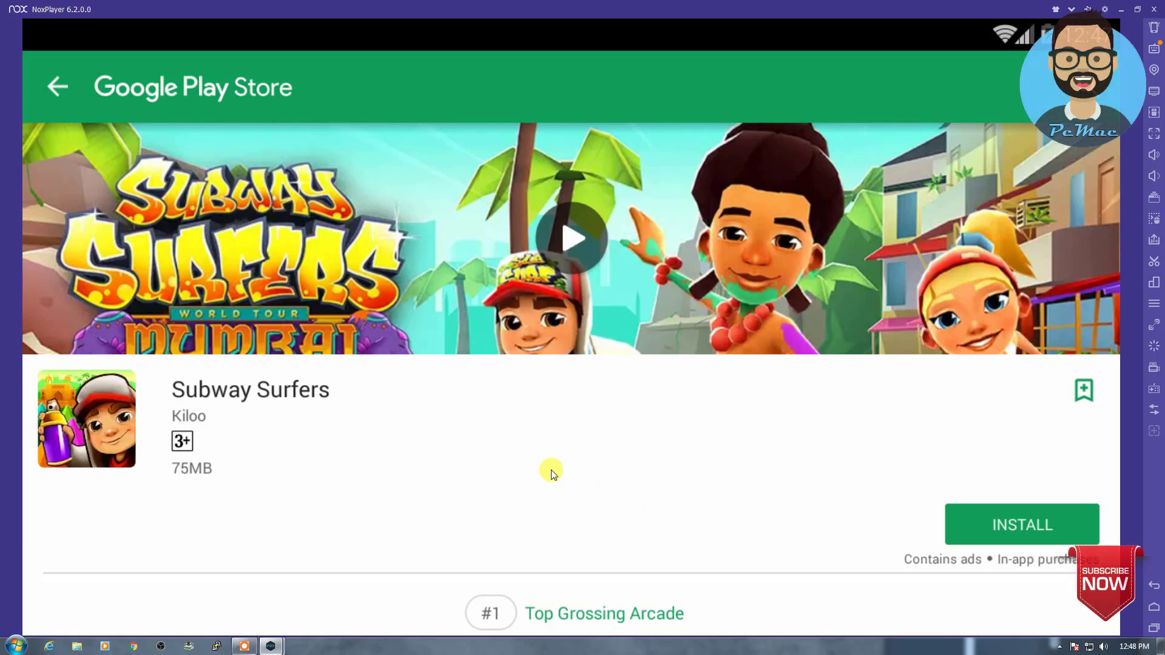
# Step: Install Subway Surfers, accept its permissions, and bring up NoxPlayer's system settings
pyautogui.click(1002, 533)
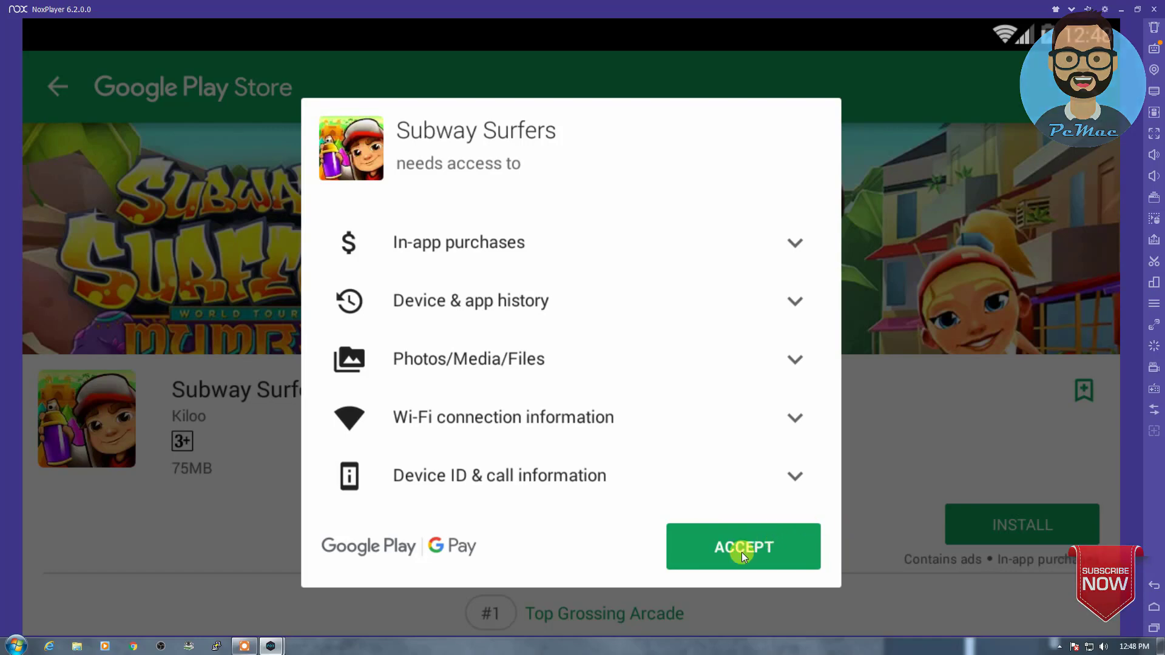
pyautogui.click(741, 553)
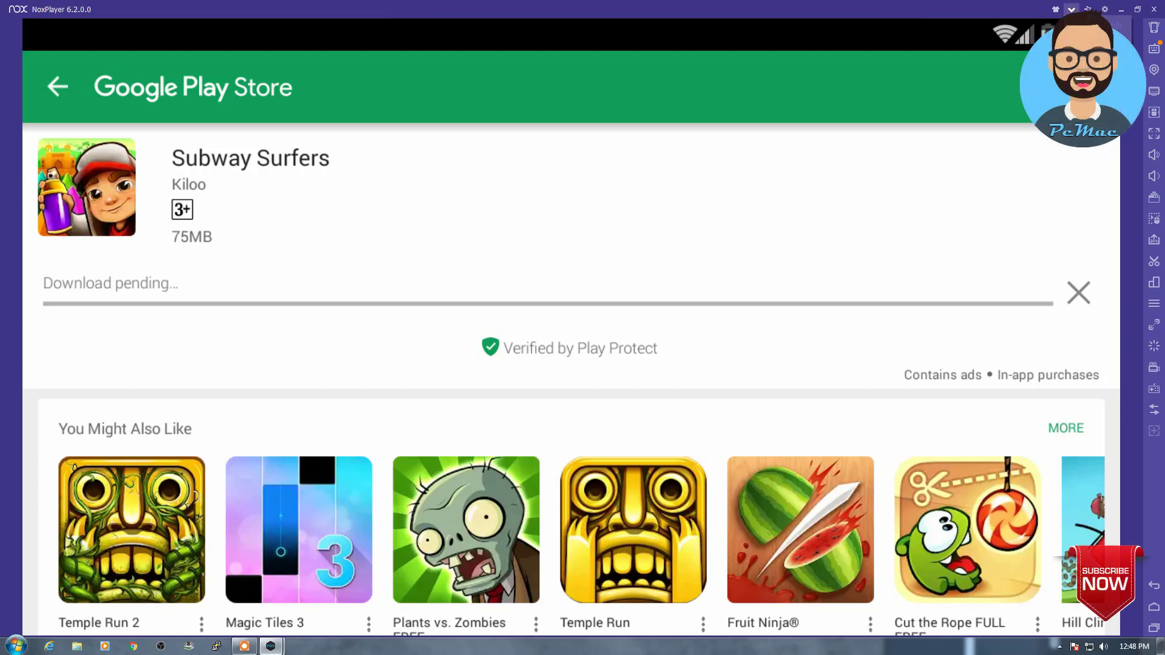
pyautogui.click(1104, 11)
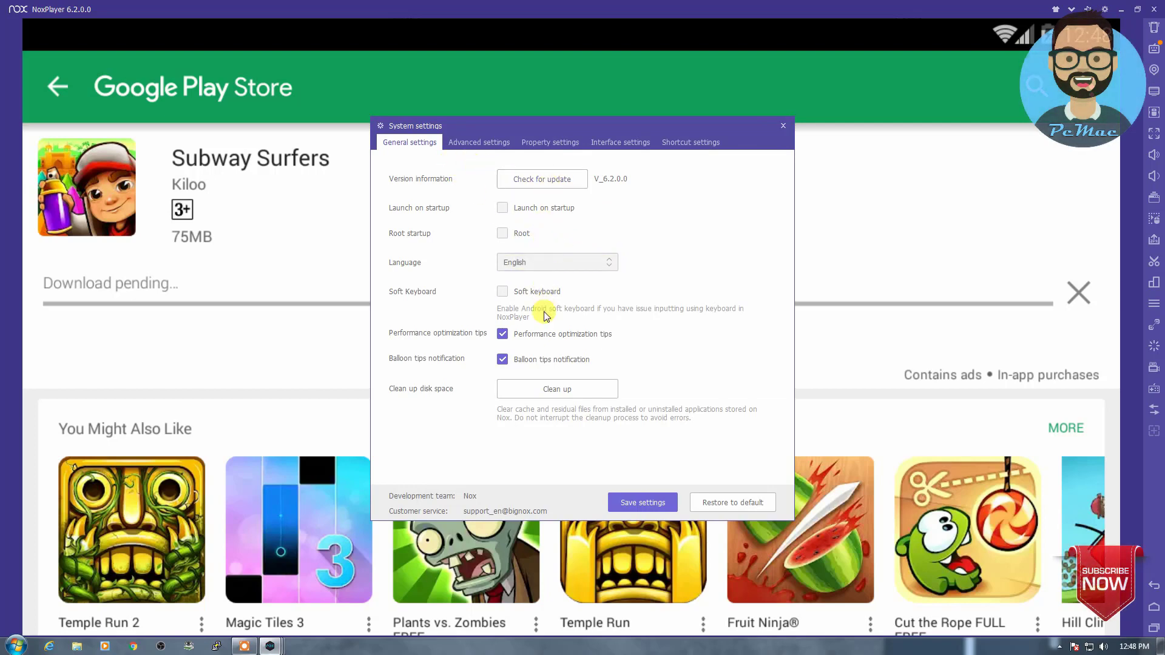
# Step: Choose 1920x1080 startup resolution under Advanced settings, save, and restart the emulator
pyautogui.click(483, 148)
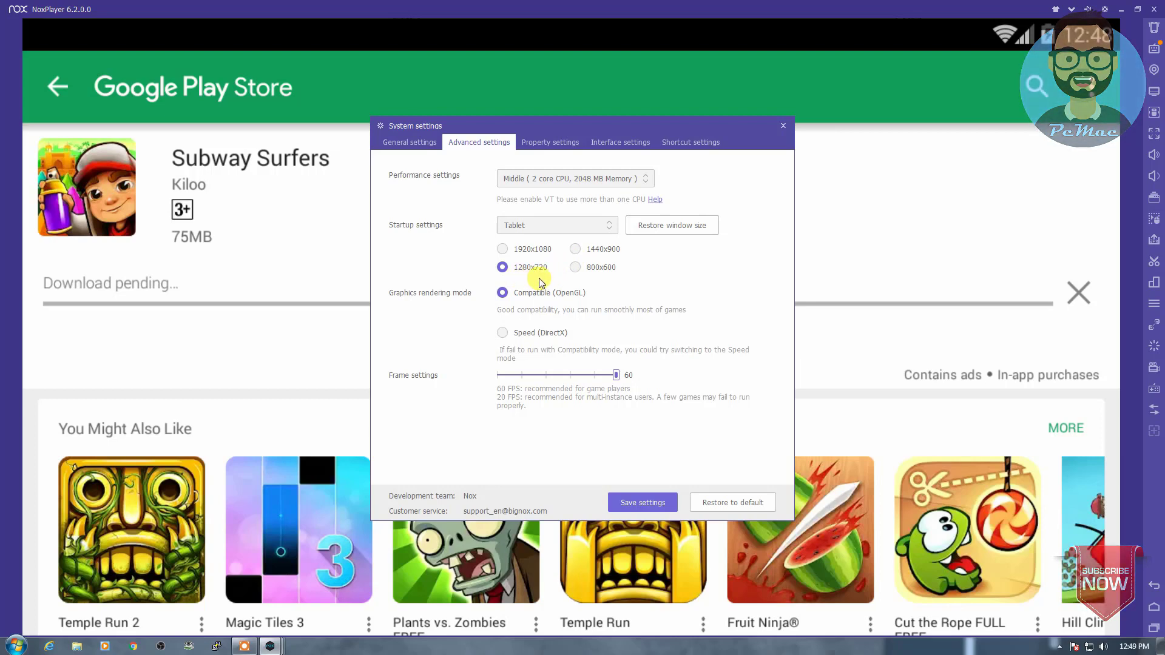
pyautogui.click(502, 249)
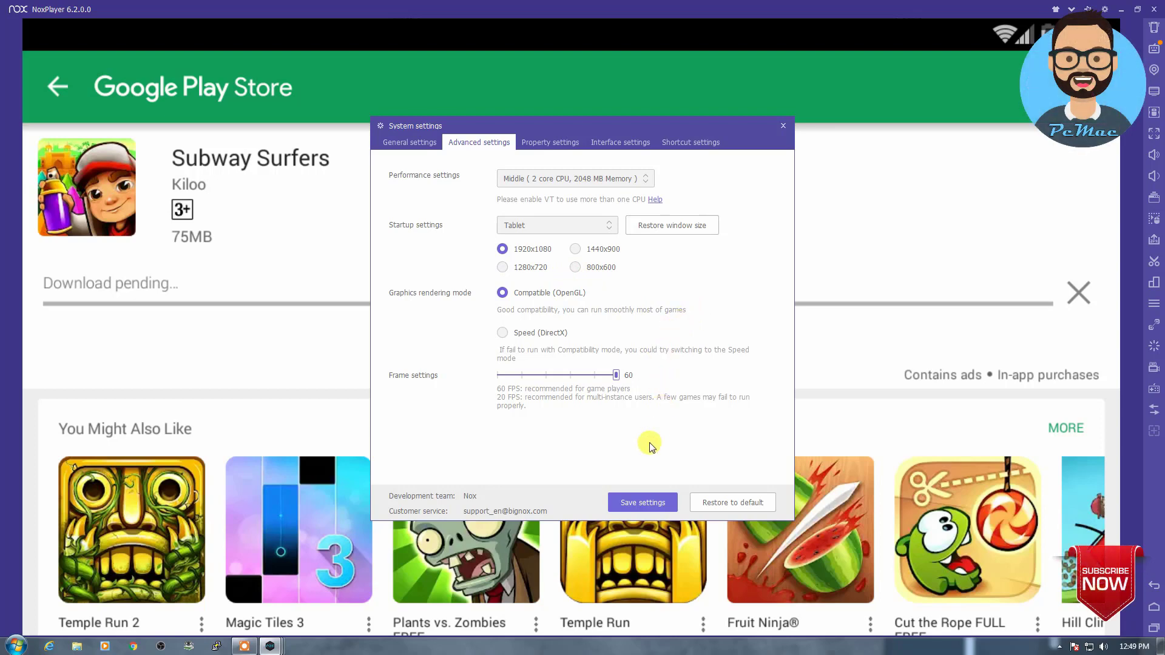
pyautogui.click(639, 503)
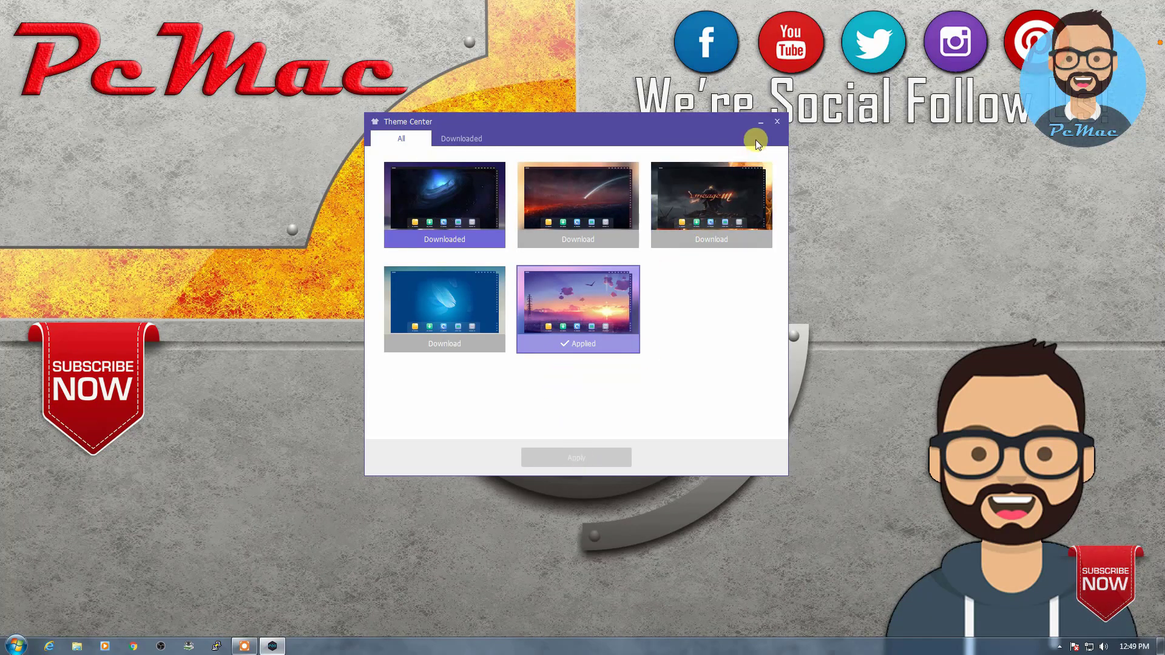
# Step: Close the Theme Center window
pyautogui.click(777, 122)
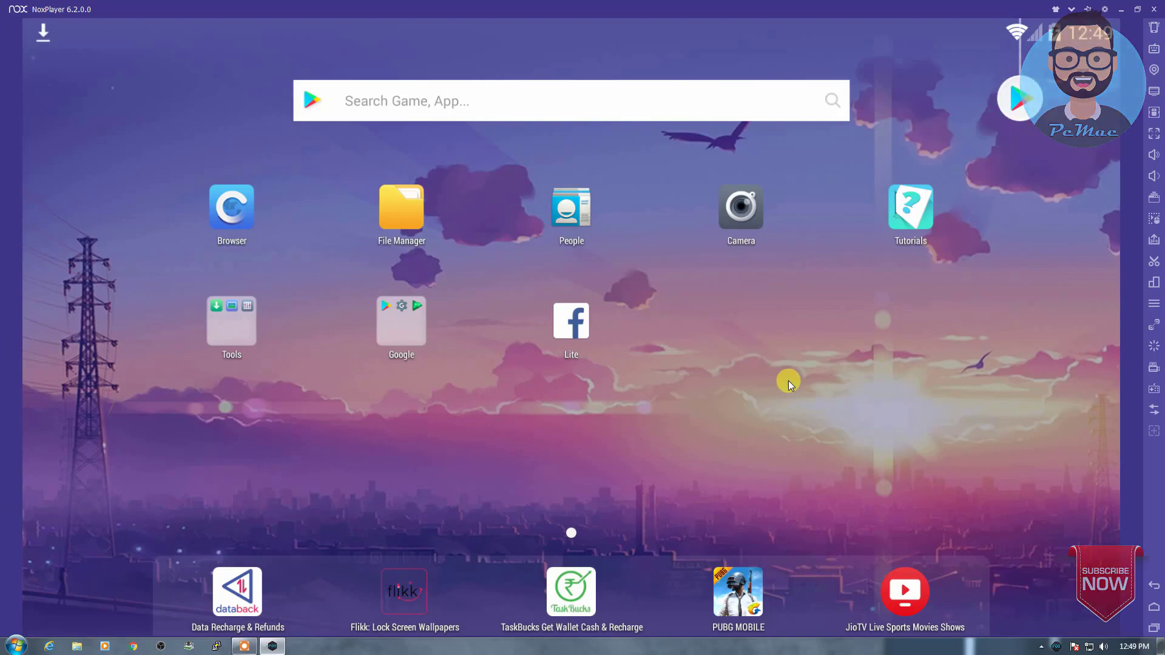
# Step: Install Dr. Driving from the recommended games, accept its permissions, then pull down quick settings
pyautogui.click(1019, 109)
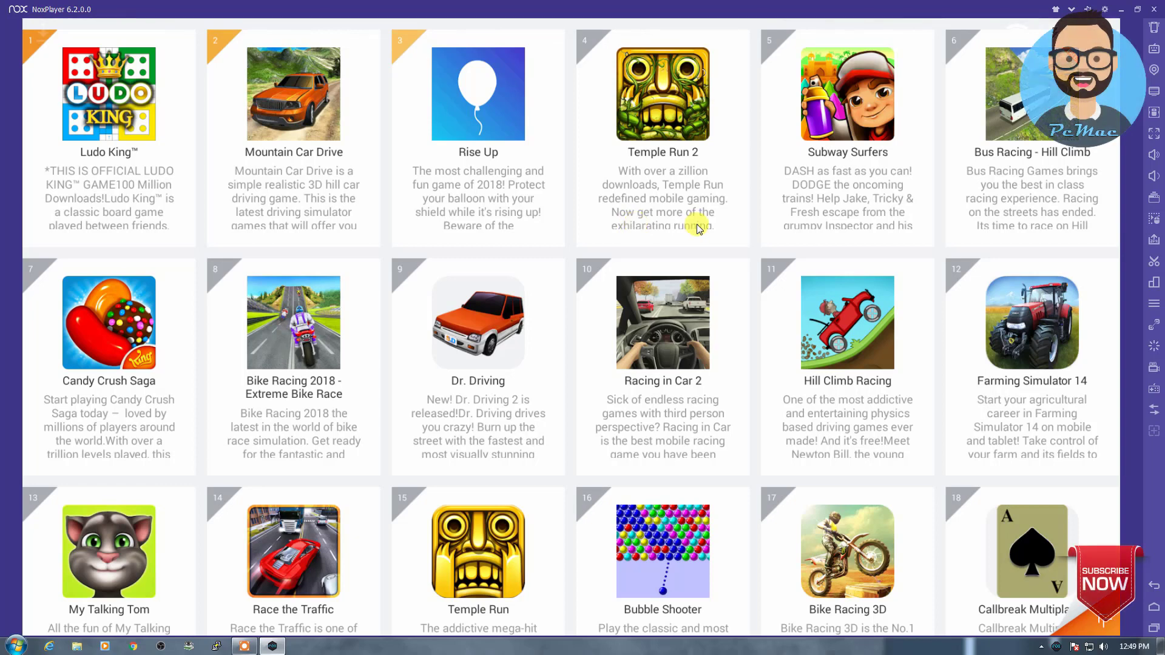
pyautogui.click(503, 325)
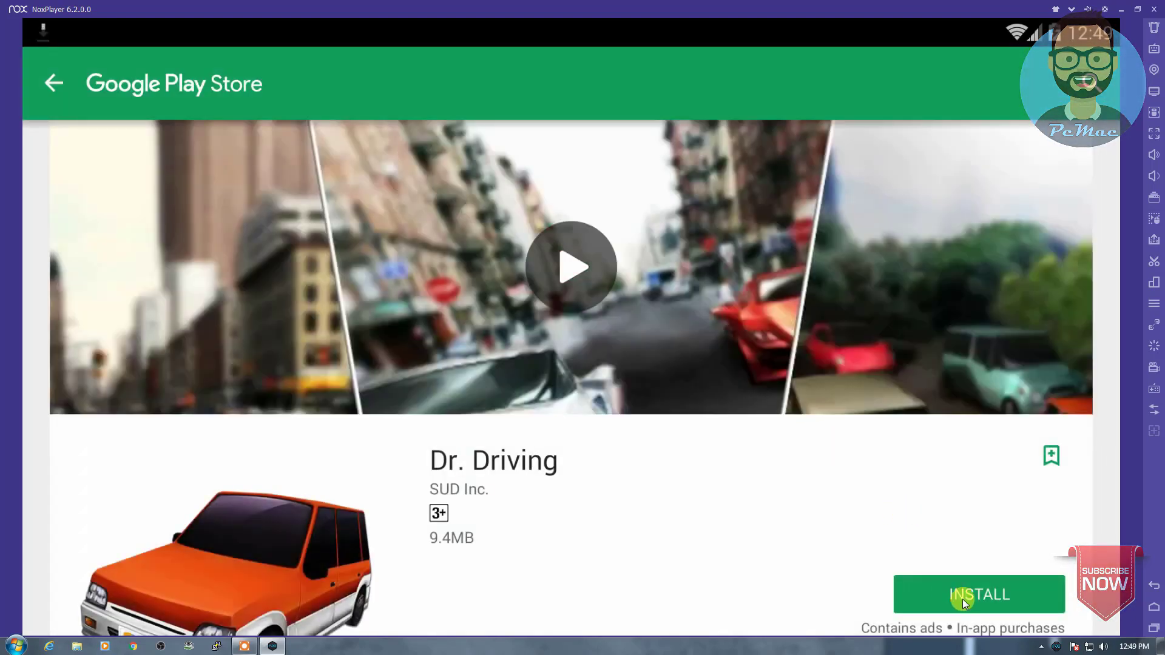
pyautogui.click(962, 599)
pyautogui.click(721, 435)
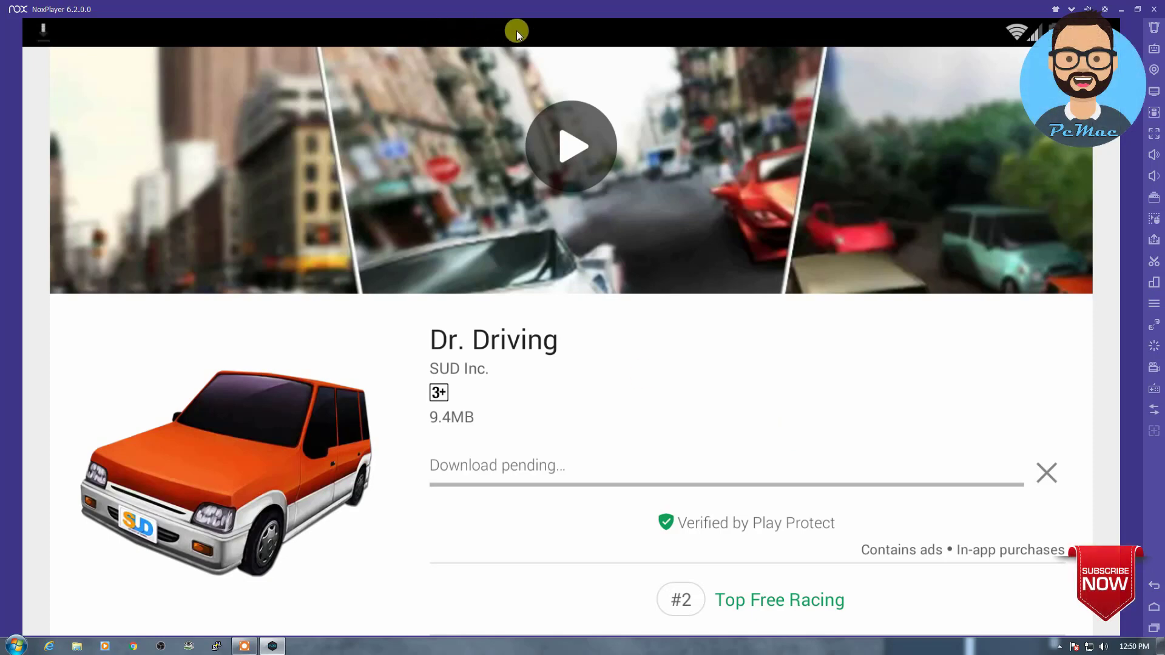
pyautogui.moveTo(529, 31); pyautogui.dragTo(498, 583)
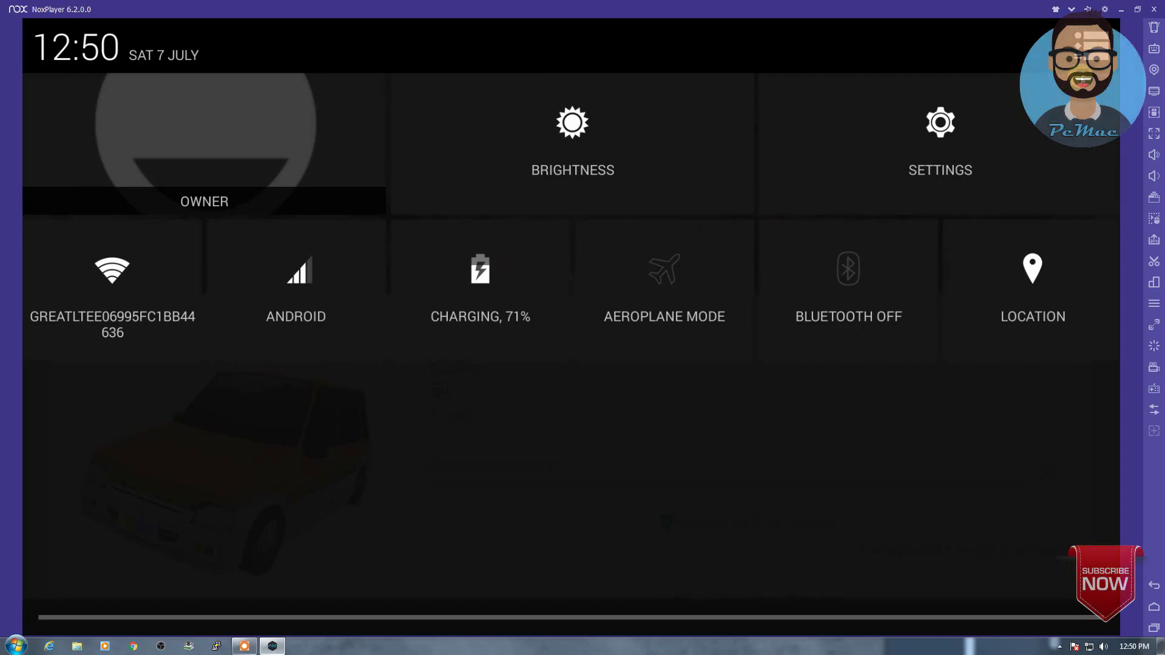
# Step: Check the Subway Surfers download progress in the notification shade, then close it
pyautogui.click(1087, 46)
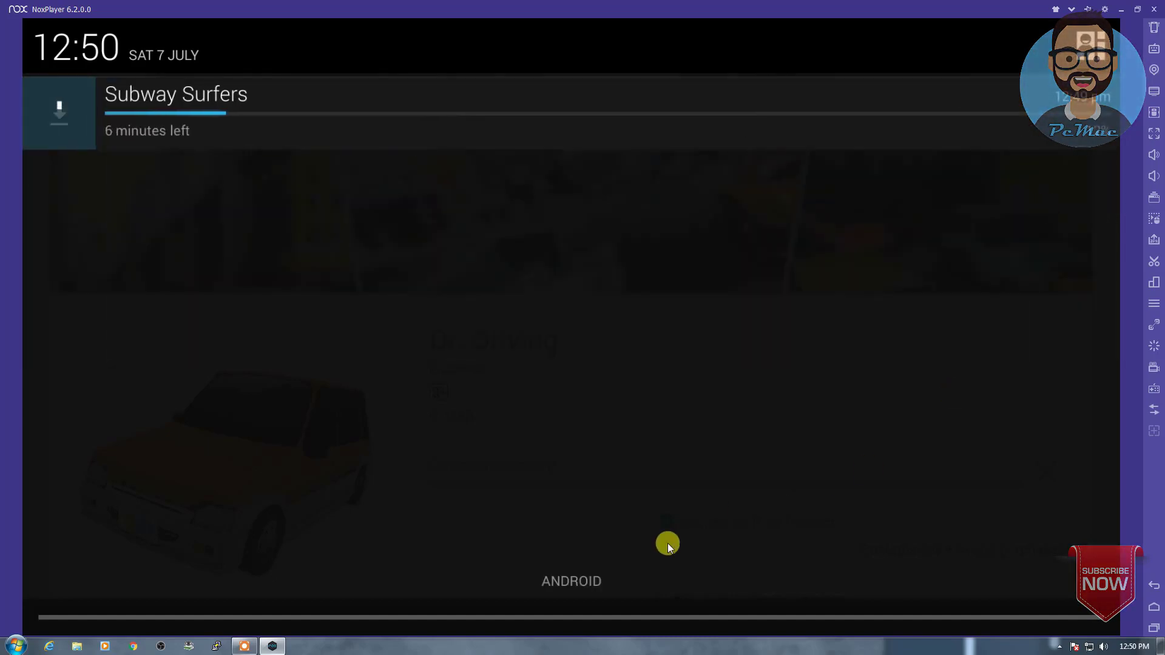
pyautogui.moveTo(605, 619); pyautogui.dragTo(600, 273)
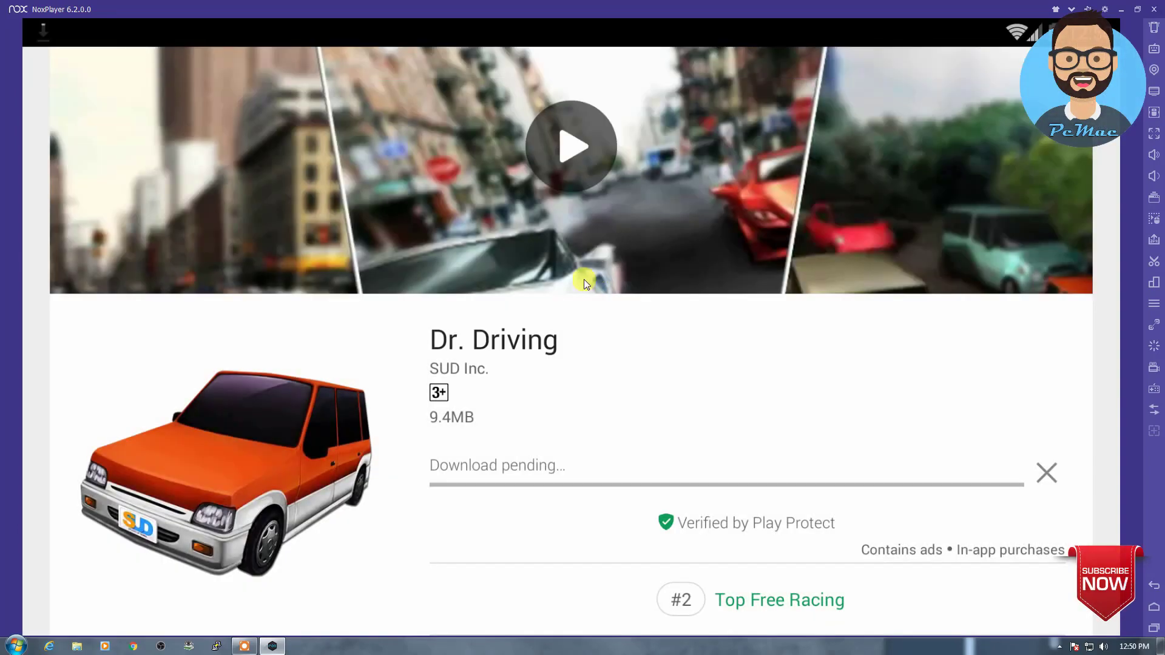
pyautogui.moveTo(567, 34); pyautogui.dragTo(562, 497)
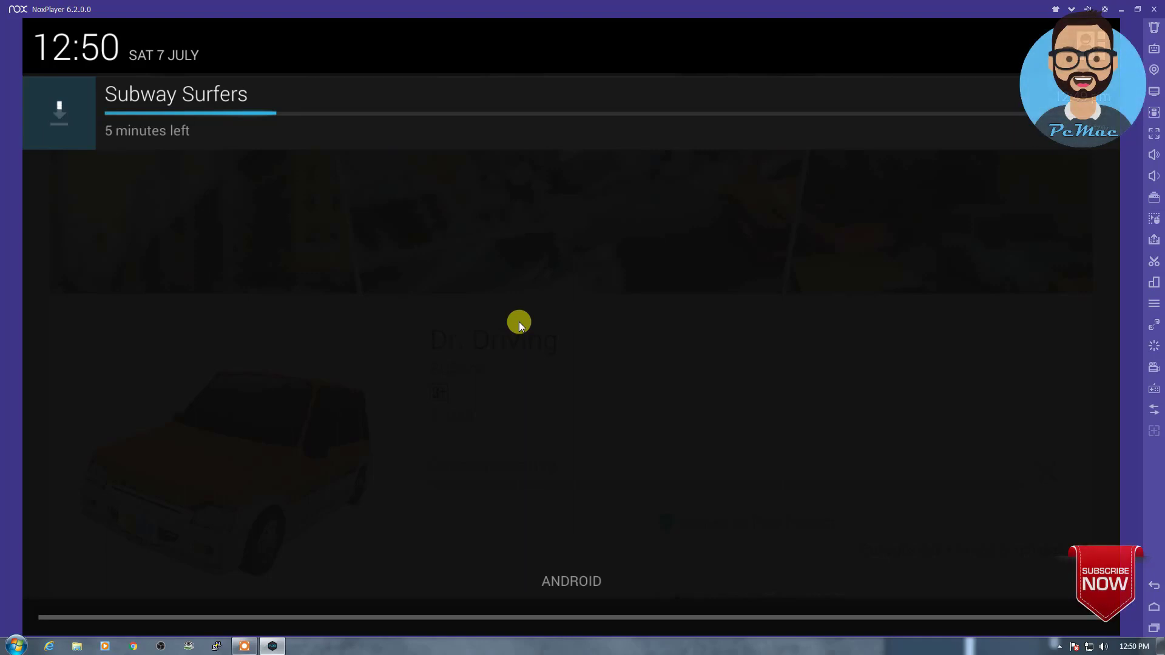
pyautogui.moveTo(570, 620); pyautogui.dragTo(554, 445)
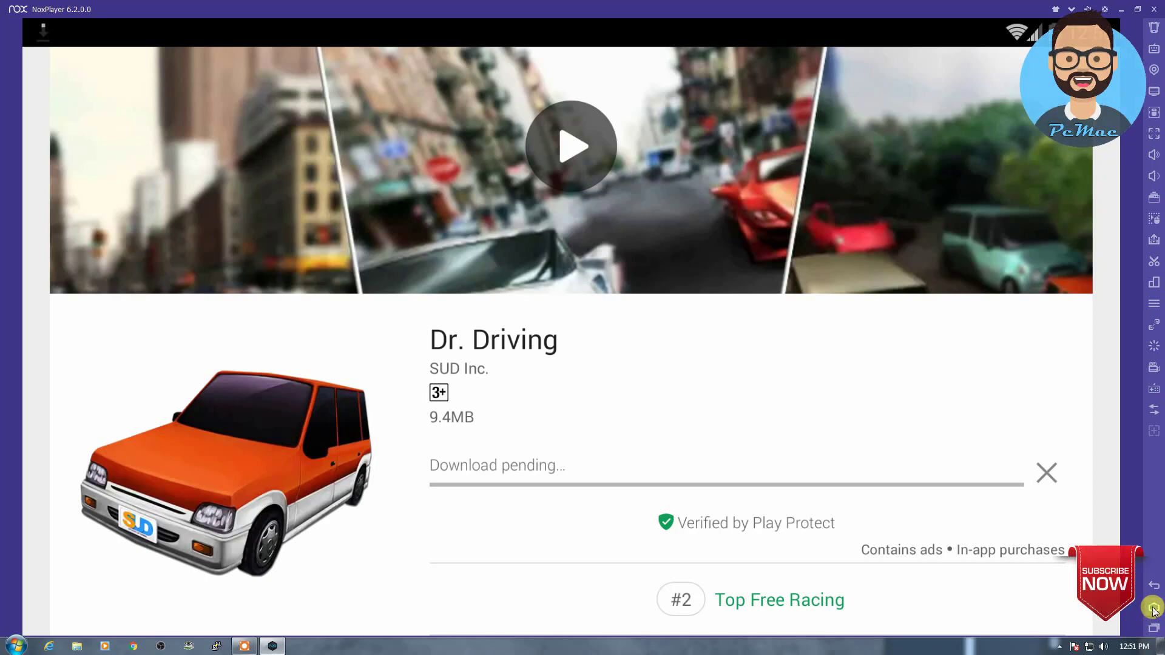
# Step: Swipe the Browser away from recent apps and return to the home screen
pyautogui.click(1153, 608)
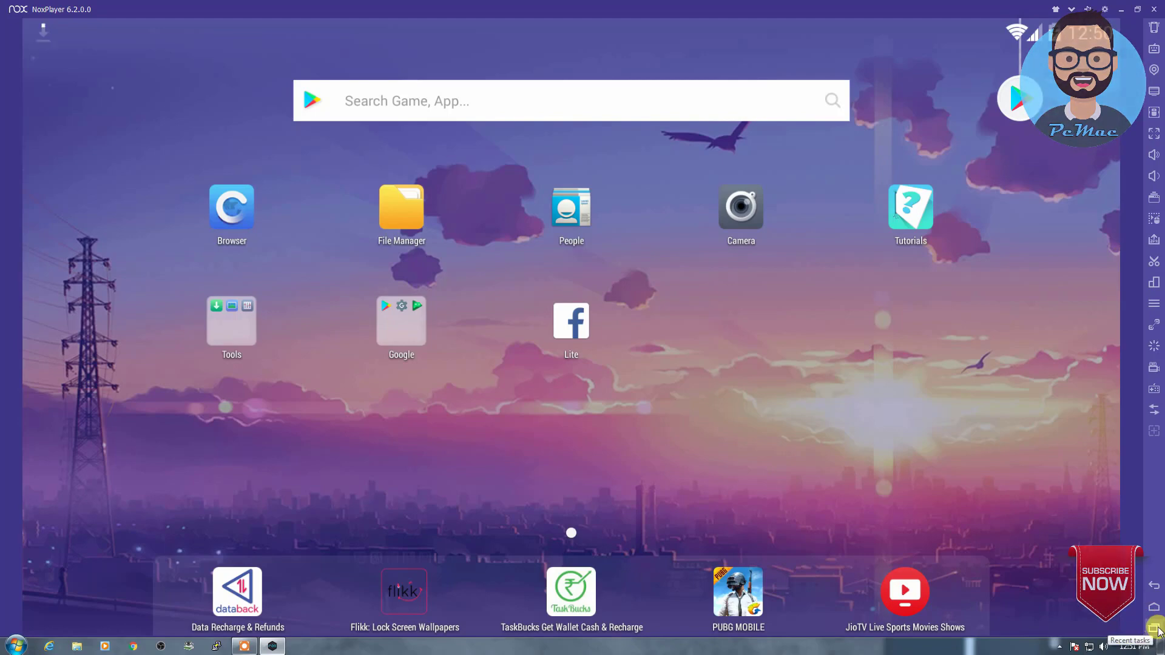
pyautogui.click(1155, 630)
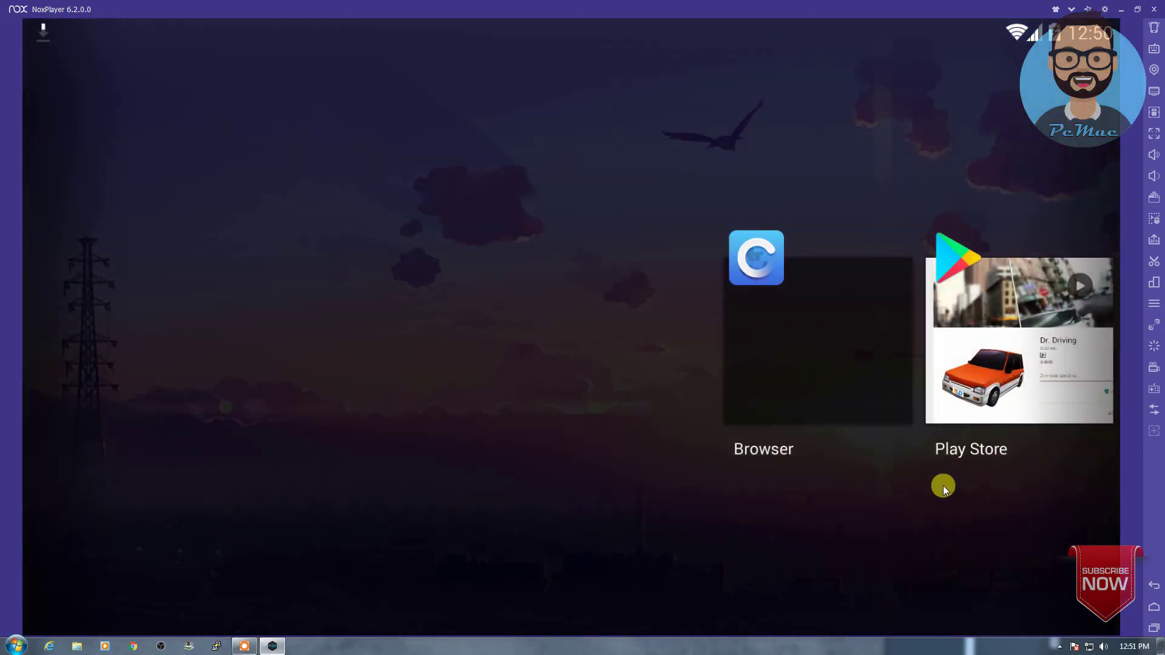
pyautogui.moveTo(811, 278); pyautogui.dragTo(786, 470)
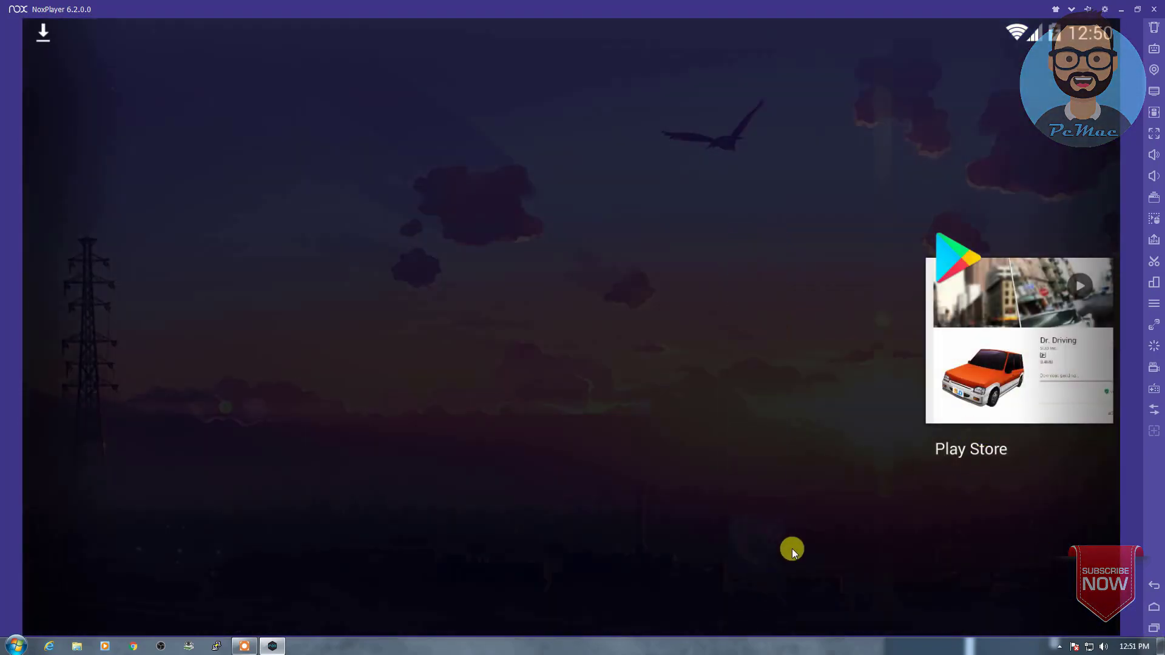
pyautogui.click(1154, 612)
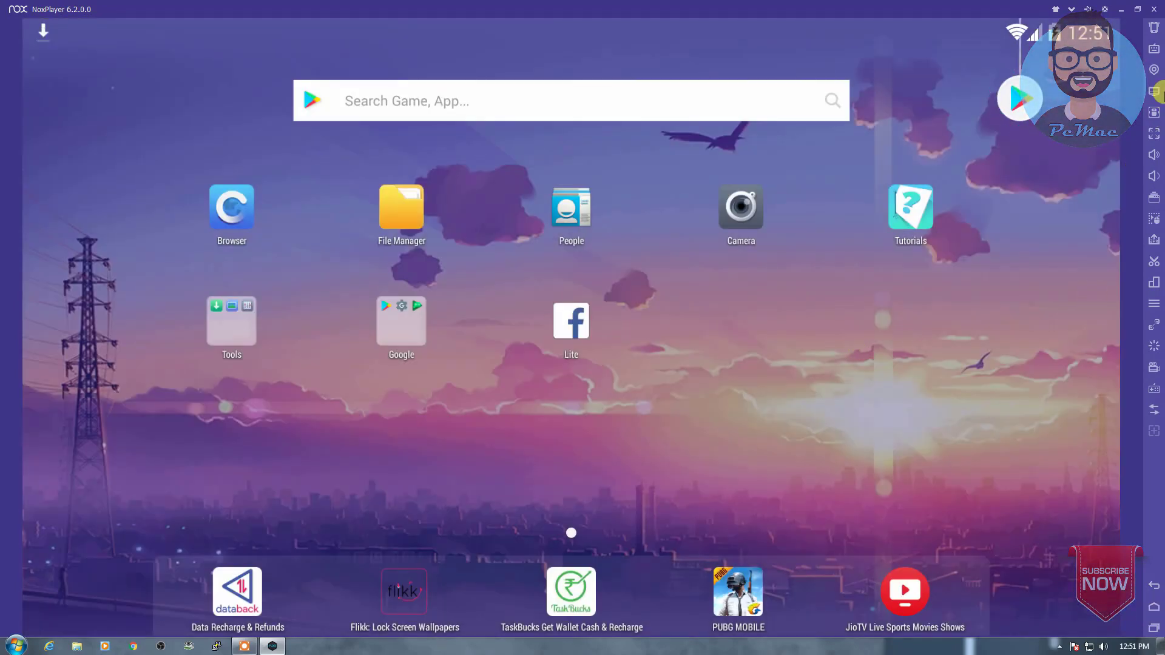
pyautogui.click(1154, 31)
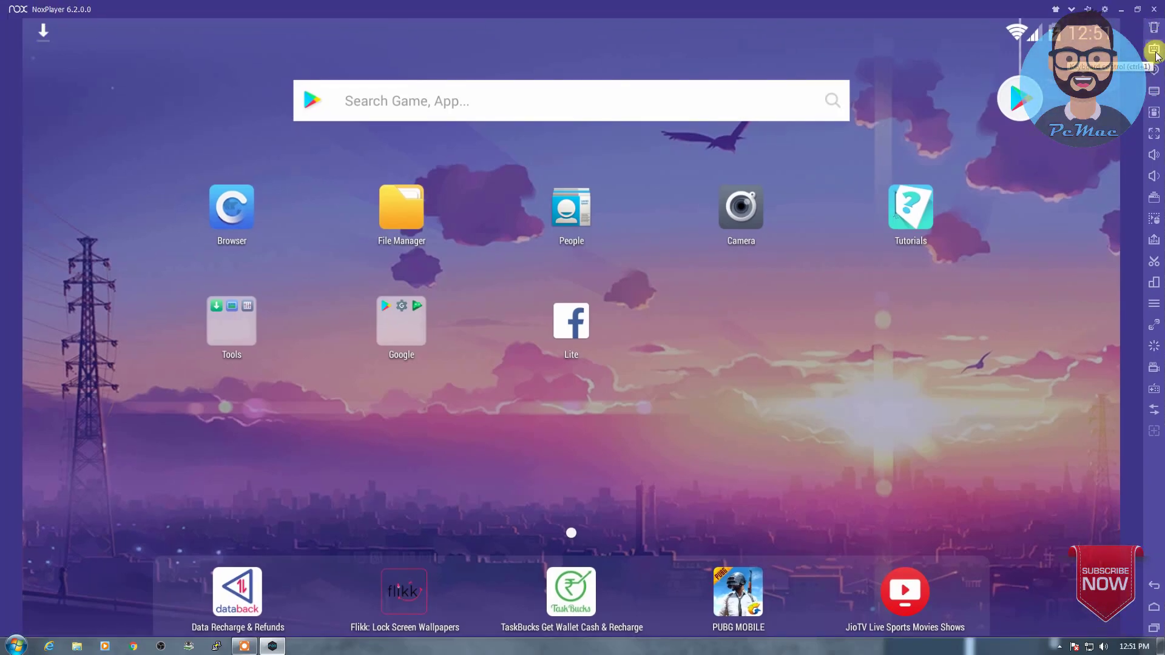
# Step: Enter keyboard control mode and place a key-mapping marker on the screen, assigning it a key
pyautogui.click(1154, 50)
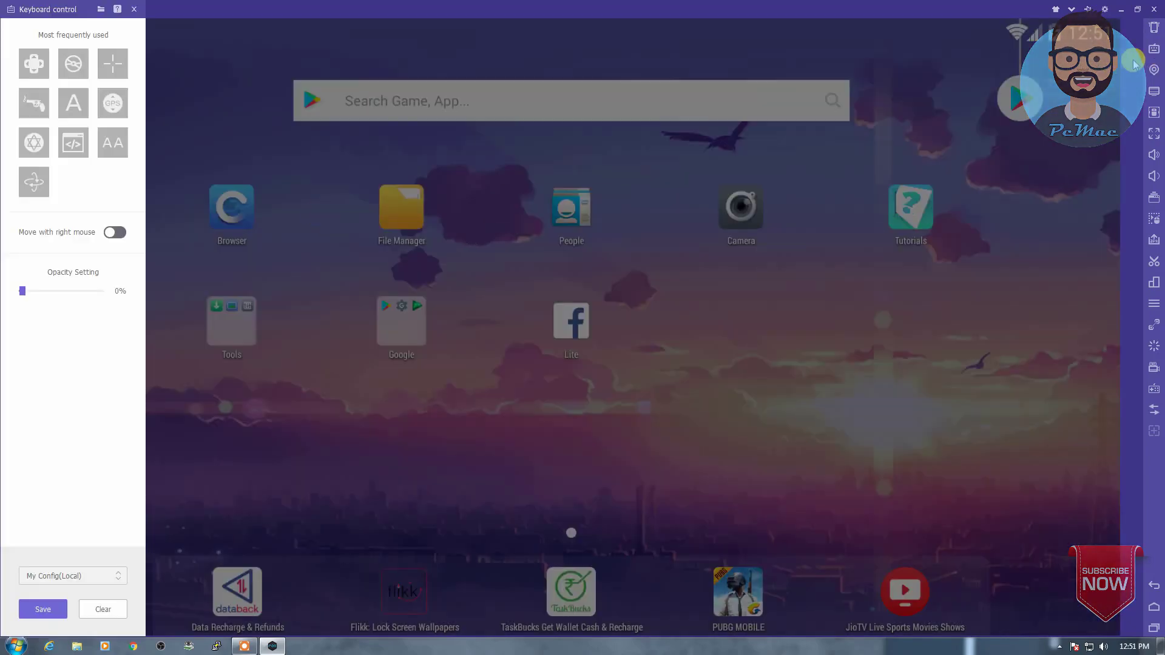
pyautogui.click(1154, 51)
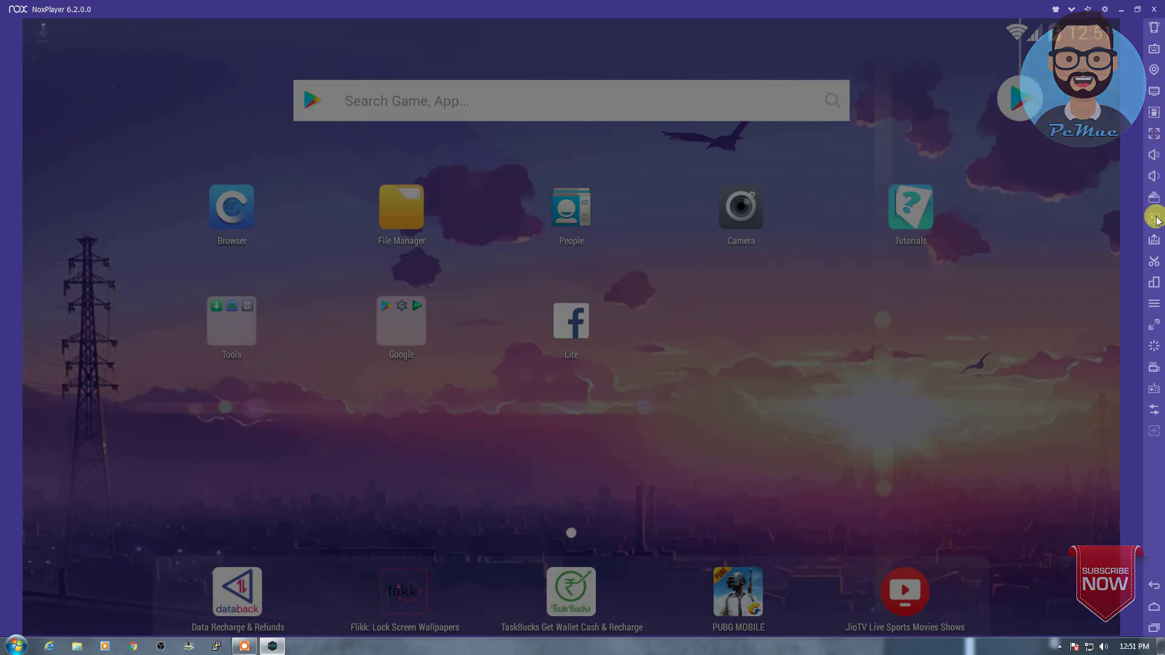
pyautogui.click(1154, 265)
pyautogui.click(971, 288)
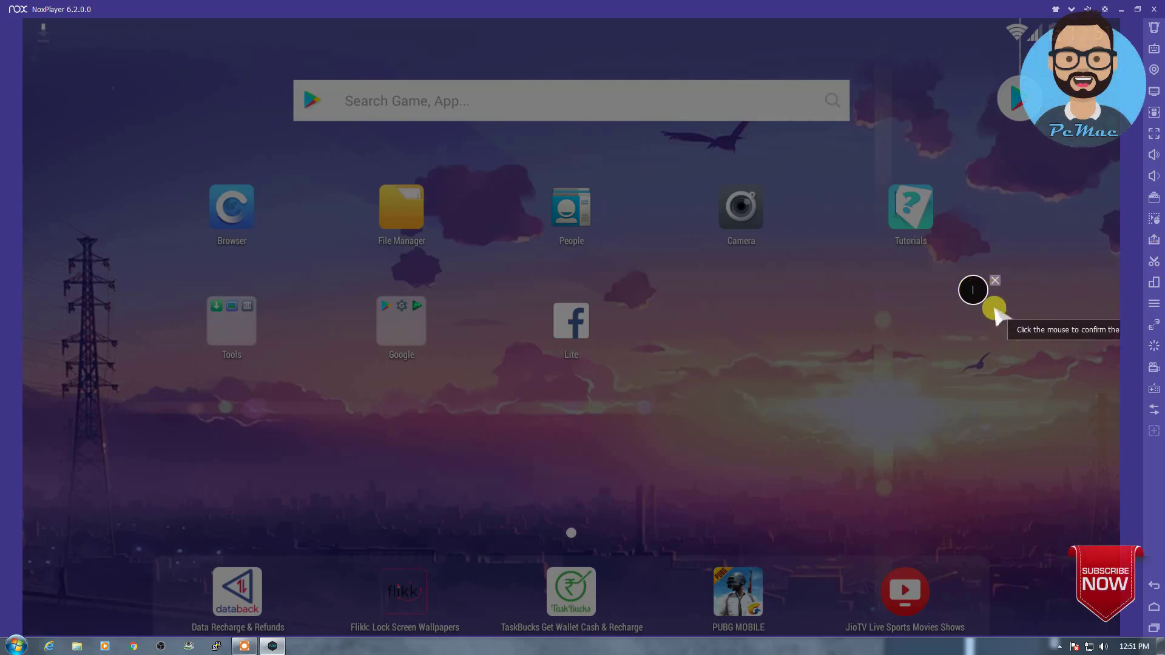
pyautogui.click(972, 291)
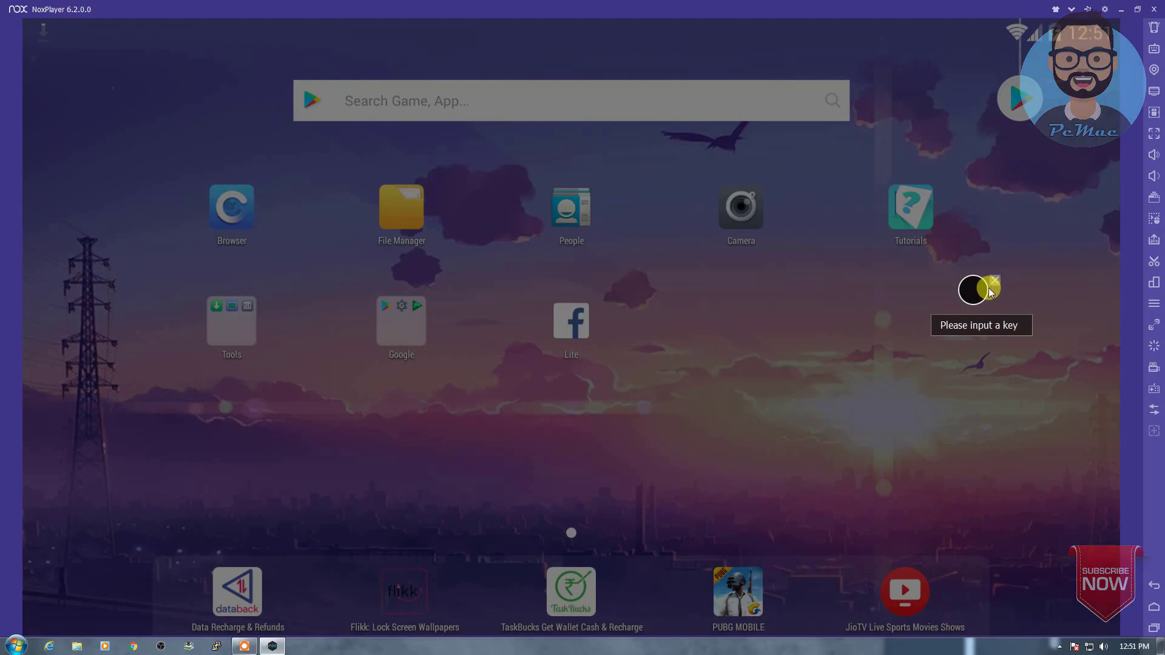
pyautogui.press('i')
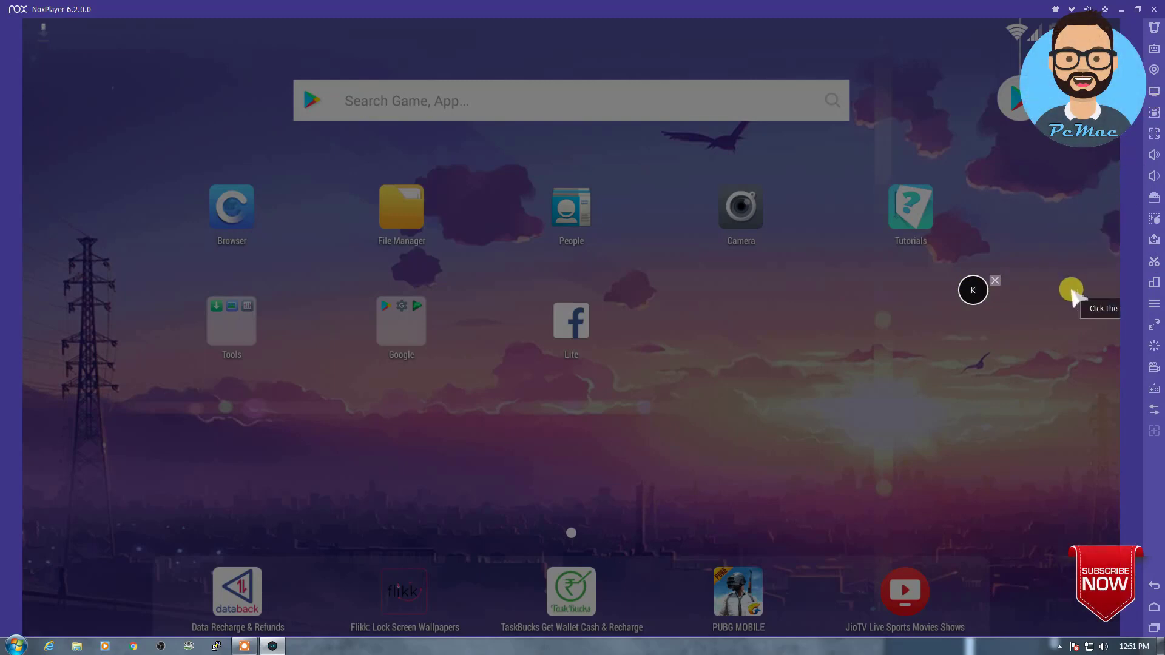
# Step: Delete the K key marker and leave keyboard control without saving the changes
pyautogui.moveTo(976, 294); pyautogui.dragTo(992, 333)
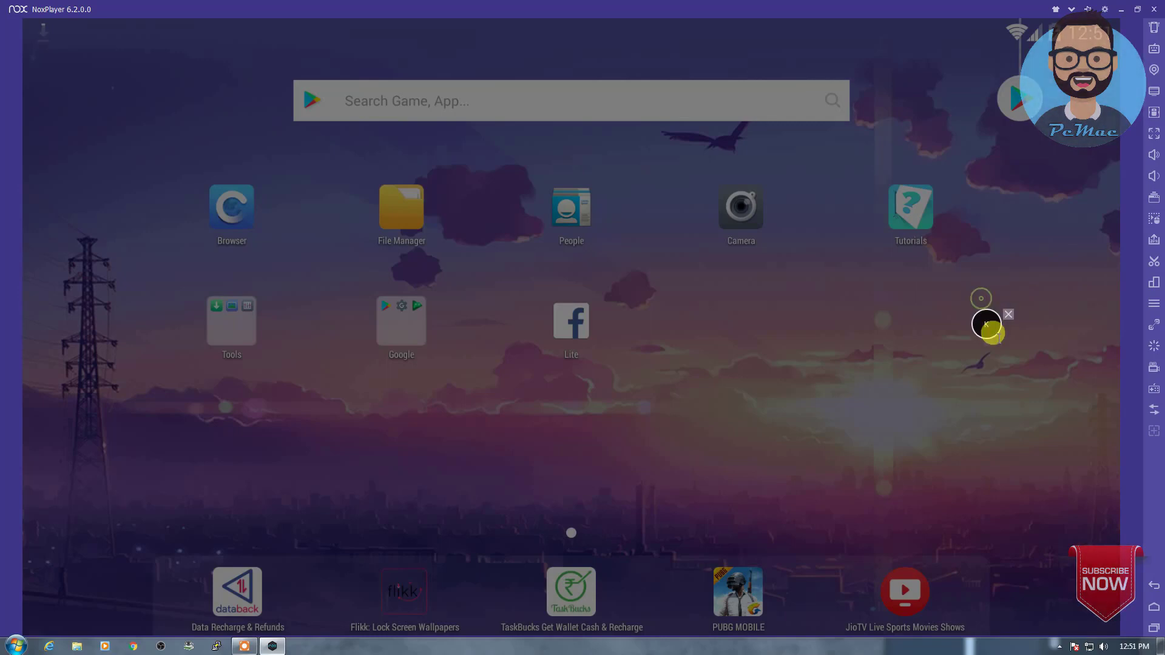
pyautogui.click(1008, 315)
pyautogui.click(1153, 198)
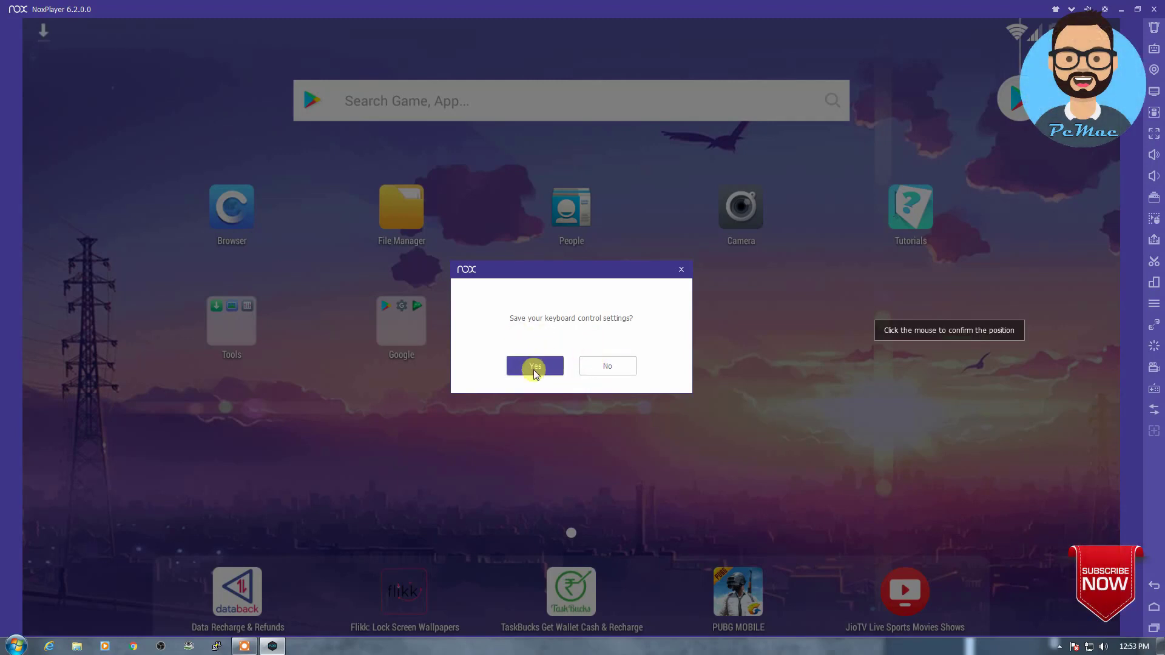
pyautogui.click(600, 368)
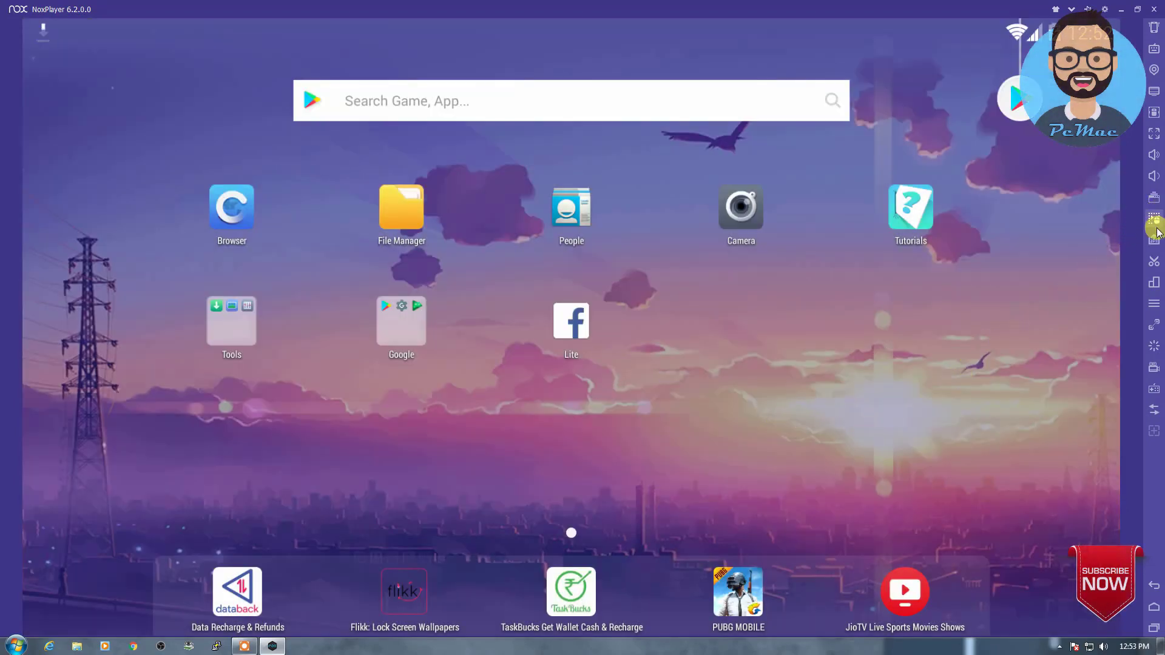
# Step: Take a screenshot, then rotate the screen to portrait and back to landscape
pyautogui.click(1155, 262)
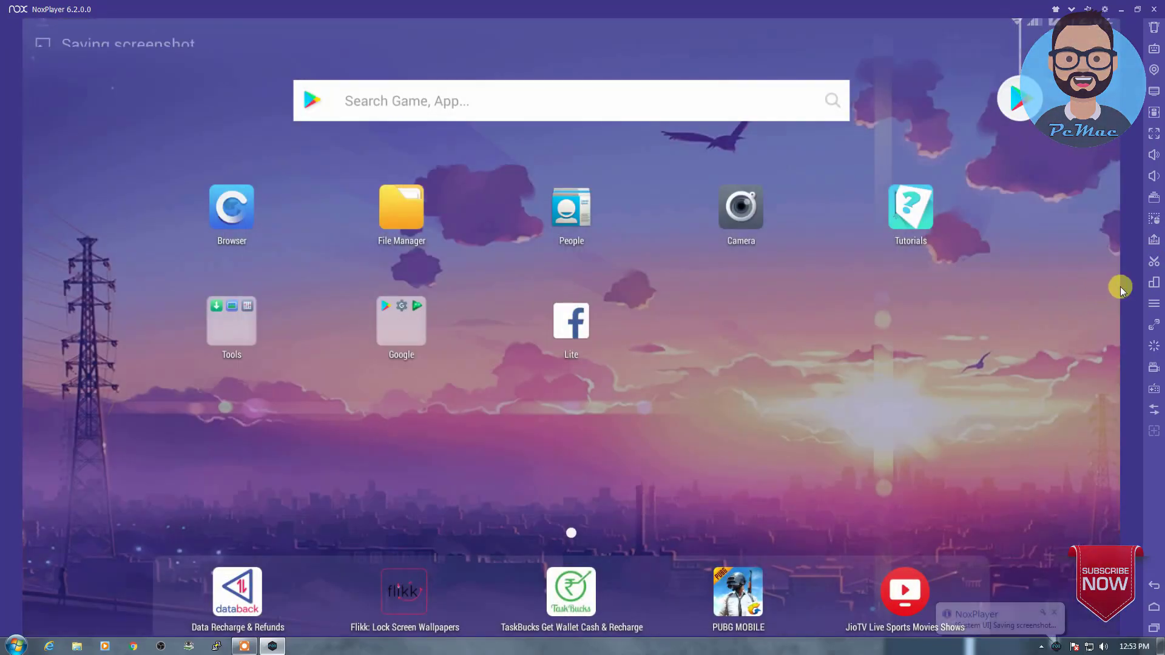
pyautogui.click(1155, 284)
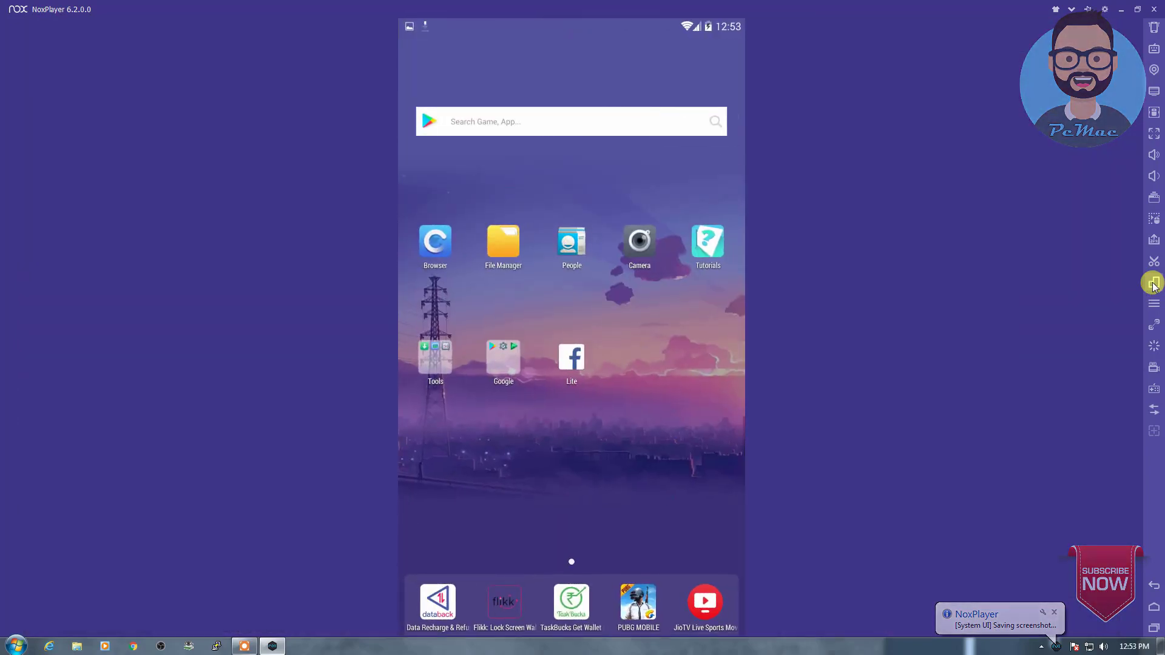
pyautogui.click(1154, 284)
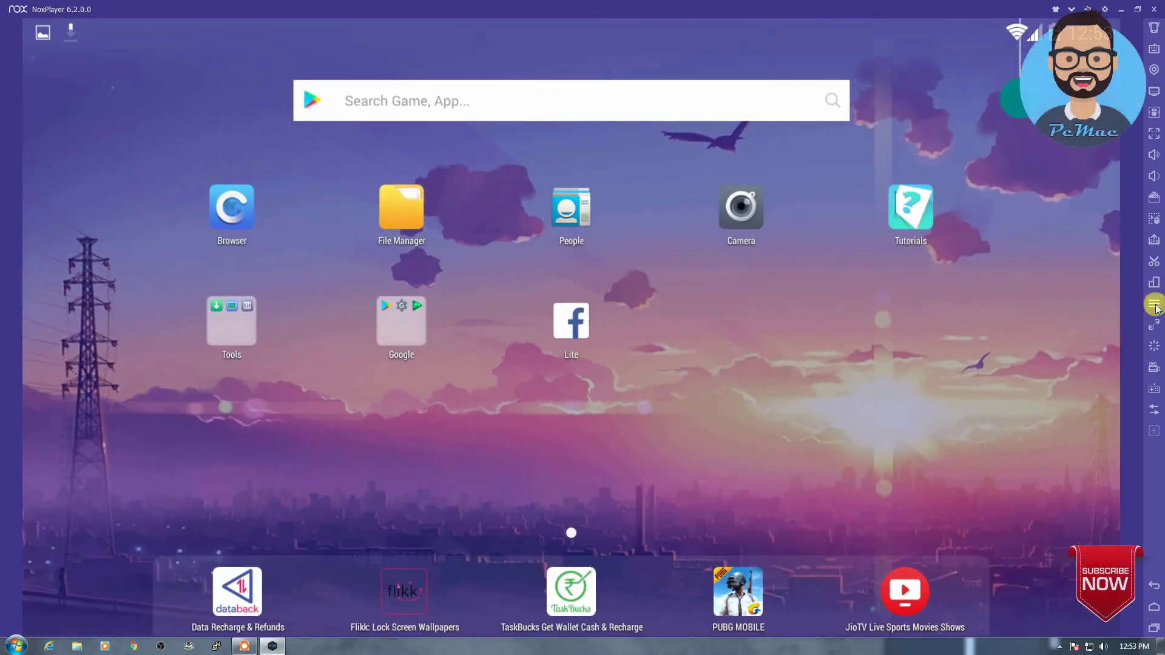
# Step: Cancel the restart prompt under Menu, and check the screenshot notification in the shade
pyautogui.click(1155, 305)
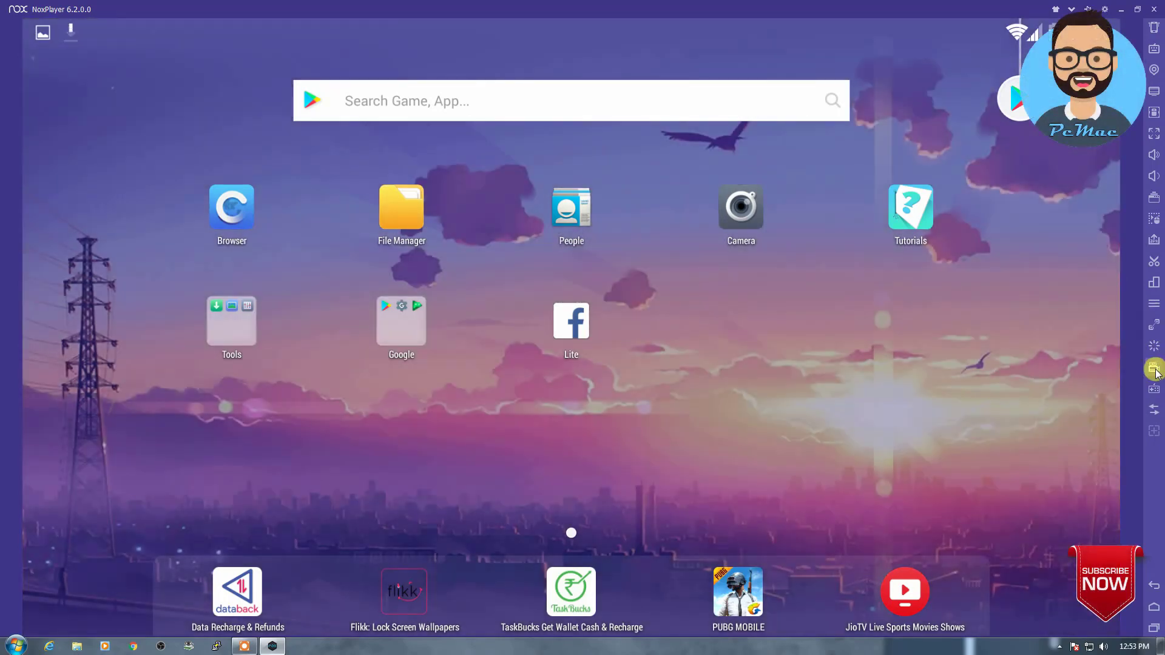
pyautogui.click(1156, 347)
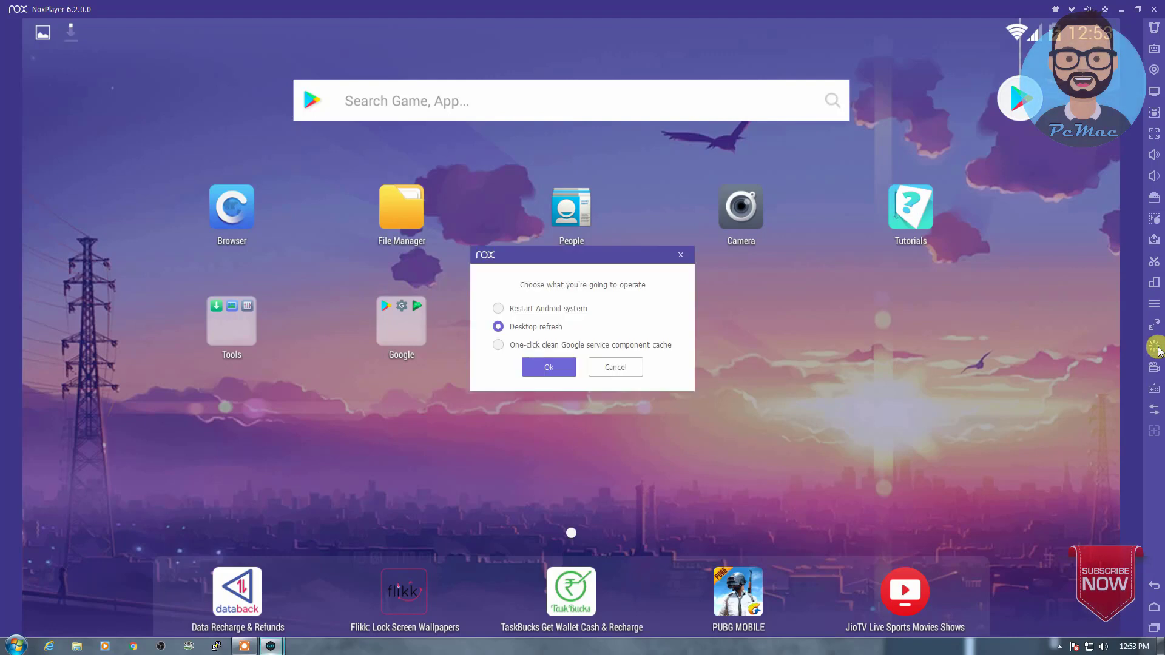
pyautogui.click(617, 368)
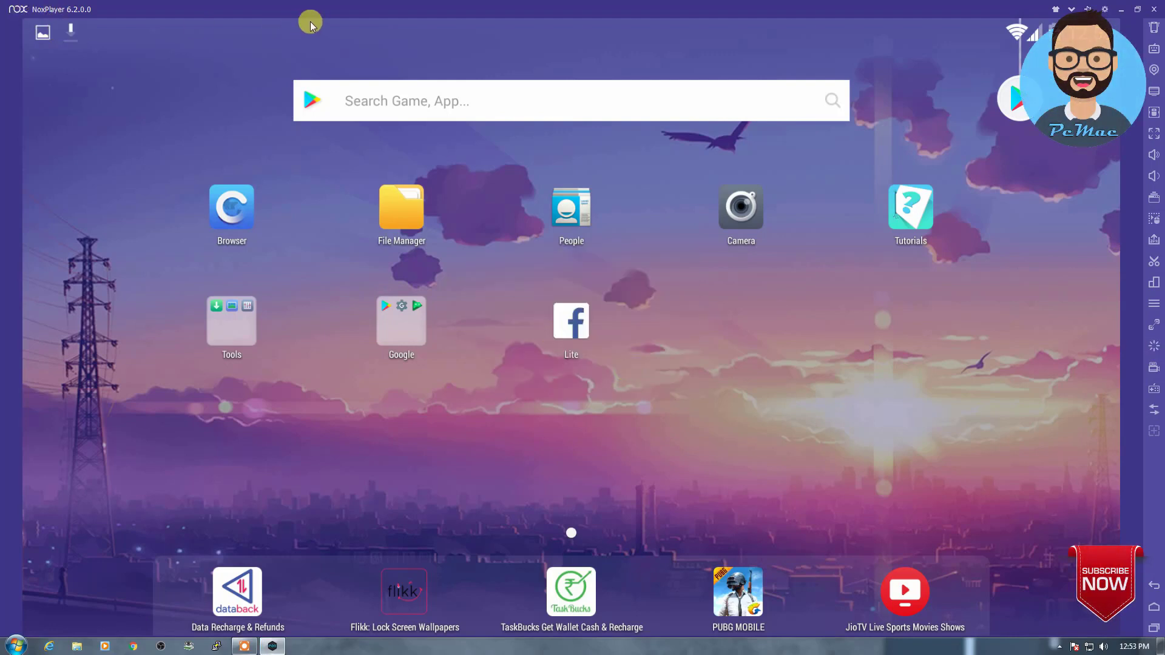
pyautogui.moveTo(325, 22); pyautogui.dragTo(399, 474)
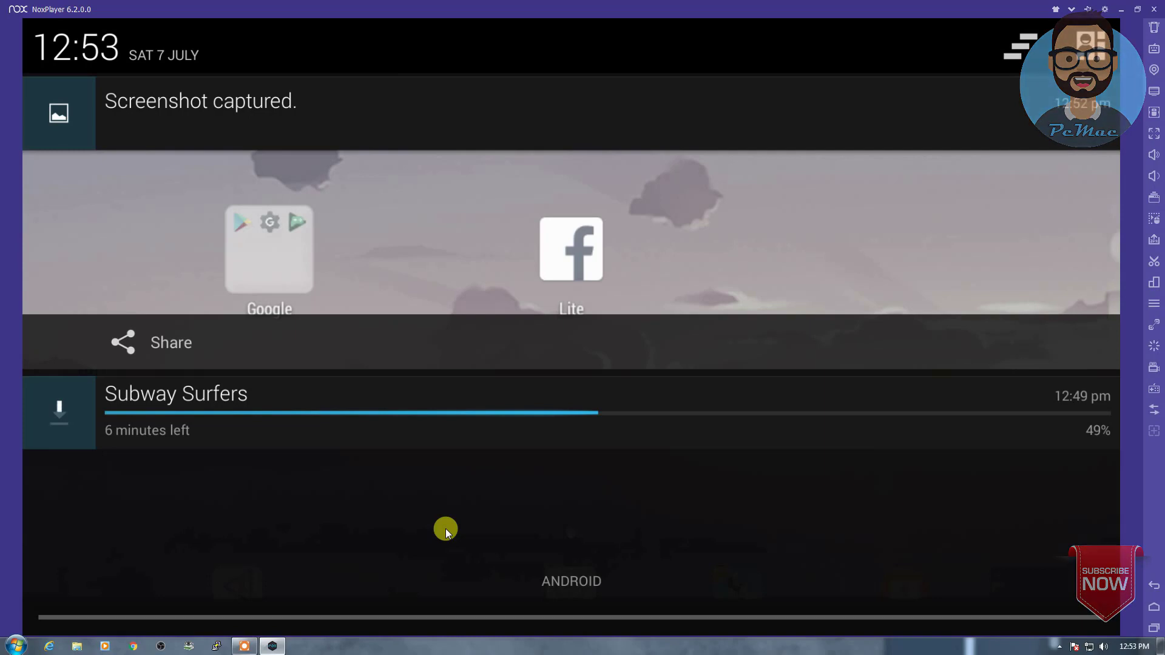
pyautogui.moveTo(560, 617); pyautogui.dragTo(607, 340)
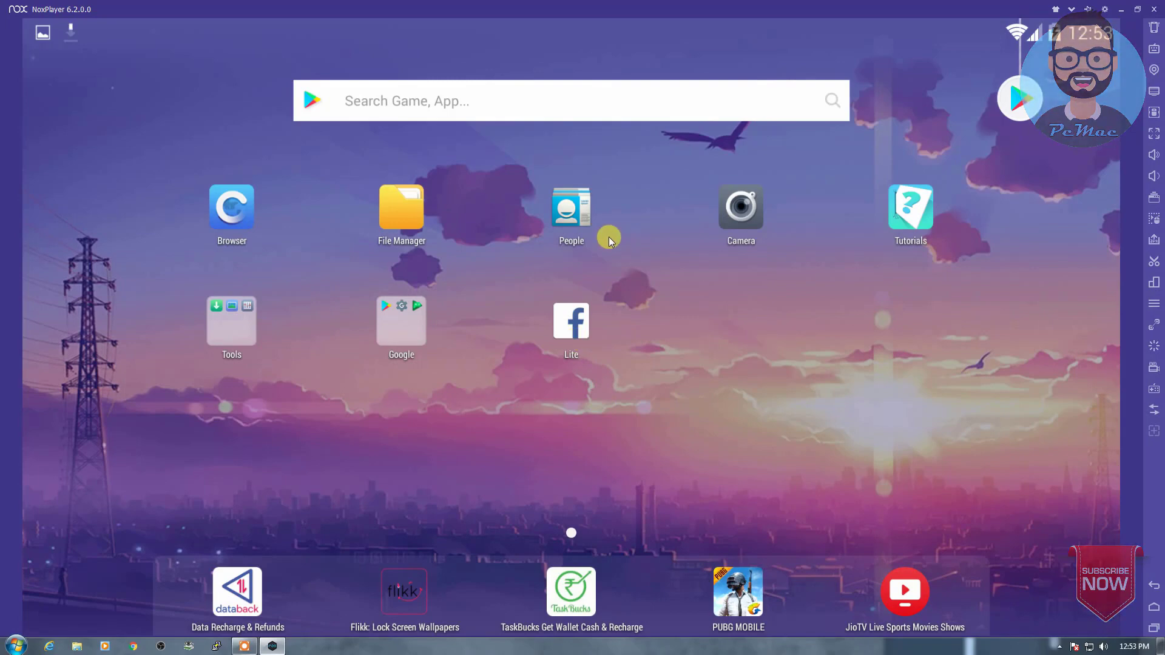
# Step: Open People and go back, then load google.com in the Browser
pyautogui.click(591, 227)
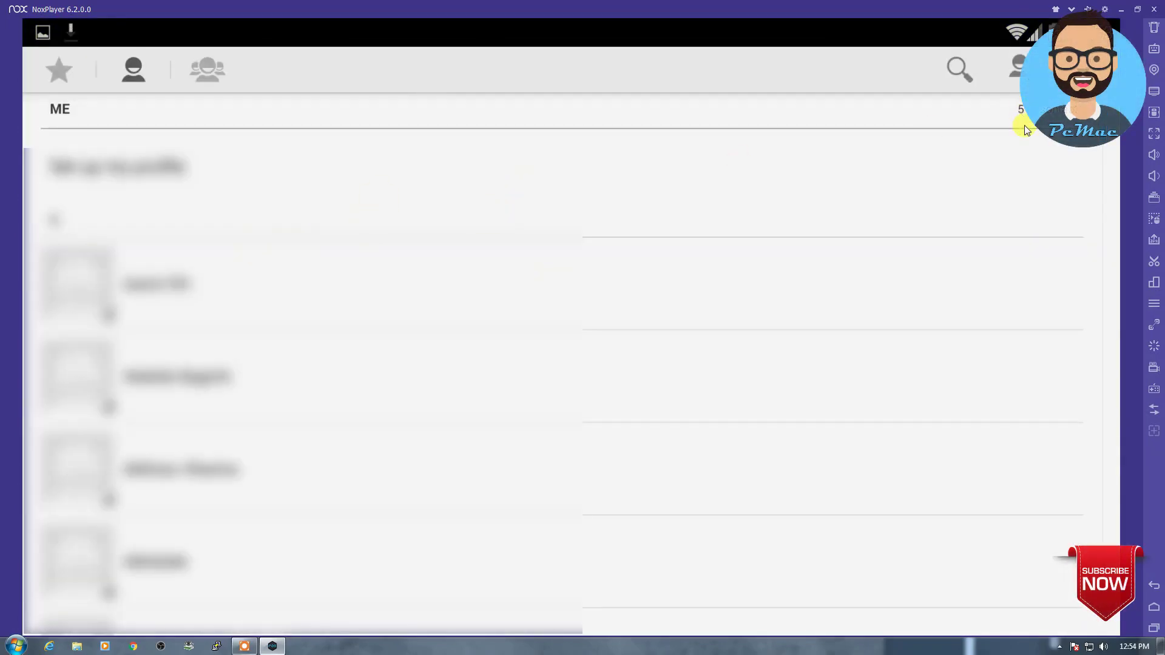
pyautogui.click(1154, 586)
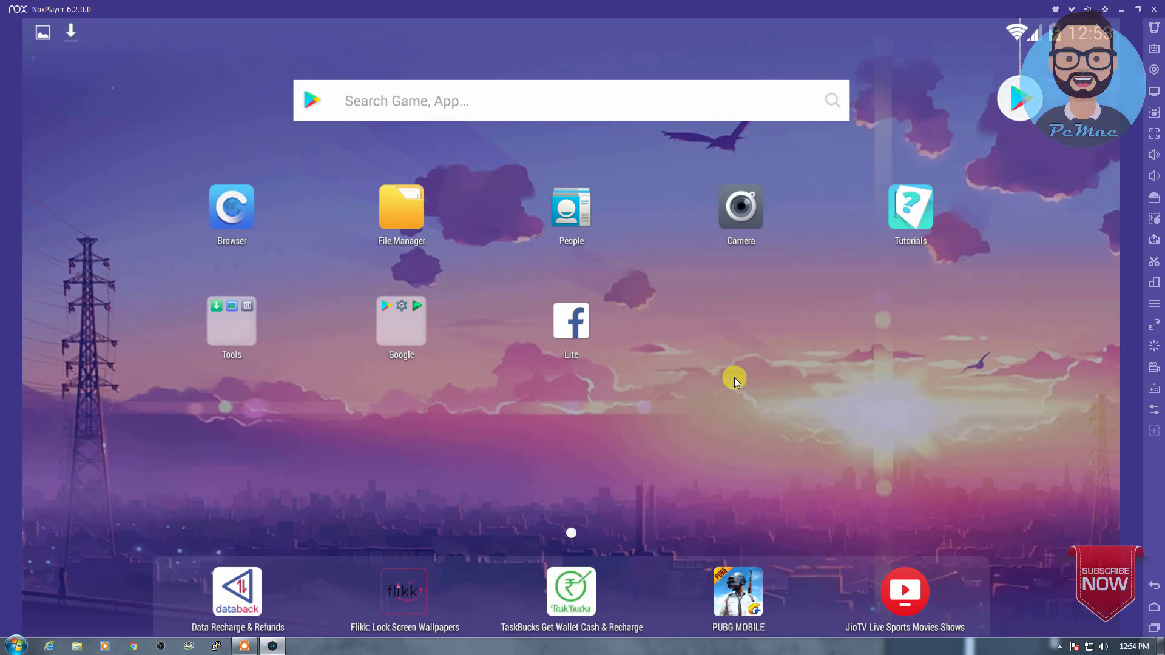
pyautogui.click(235, 217)
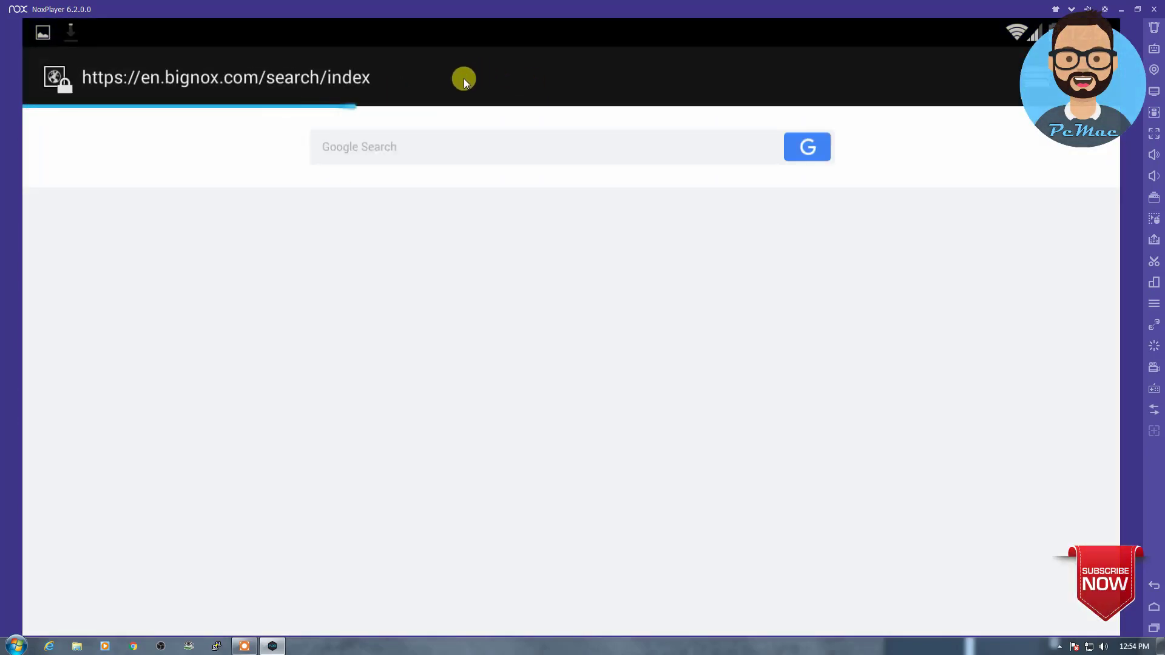
pyautogui.click(460, 83)
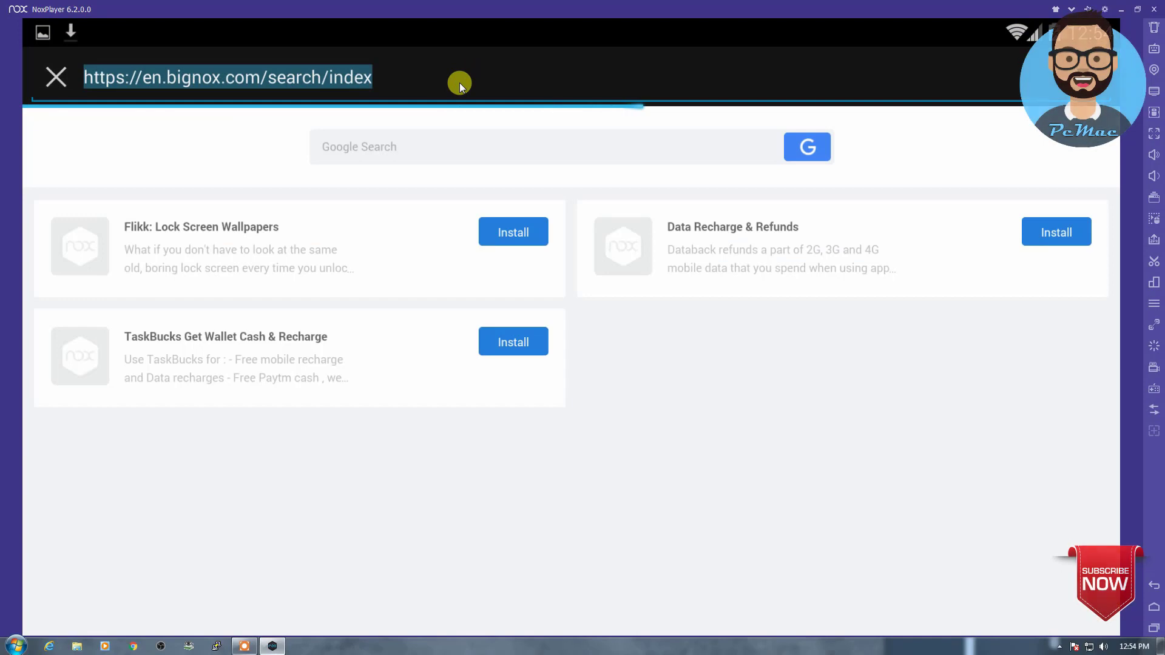
pyautogui.write('google')
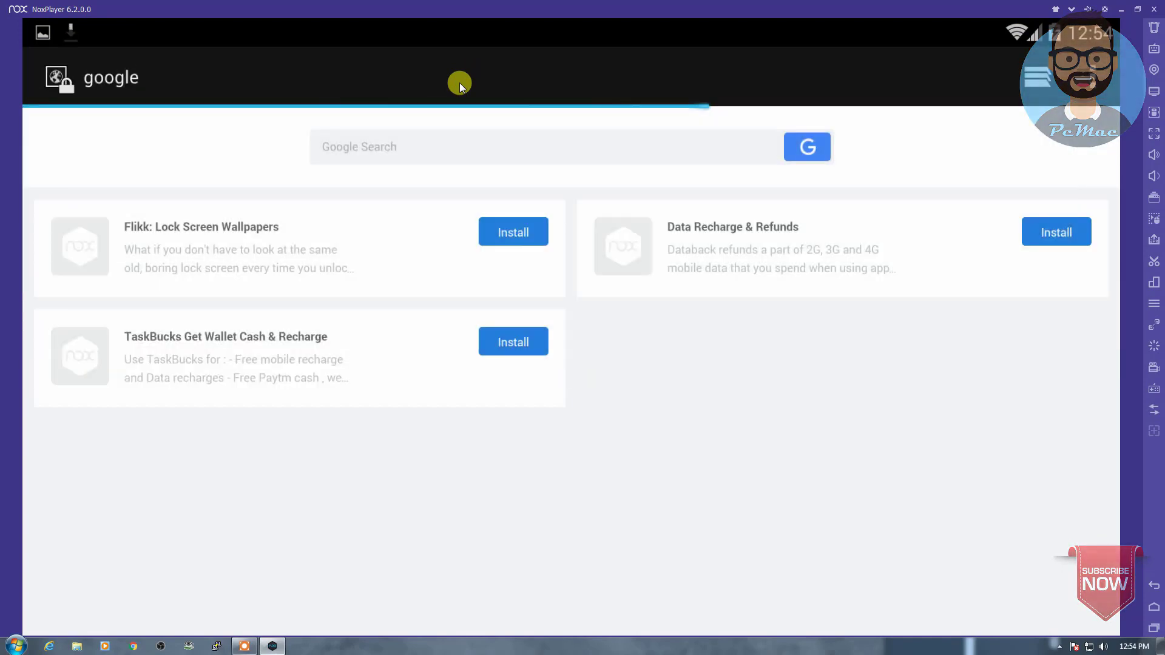
pyautogui.click(460, 85)
pyautogui.click(460, 85)
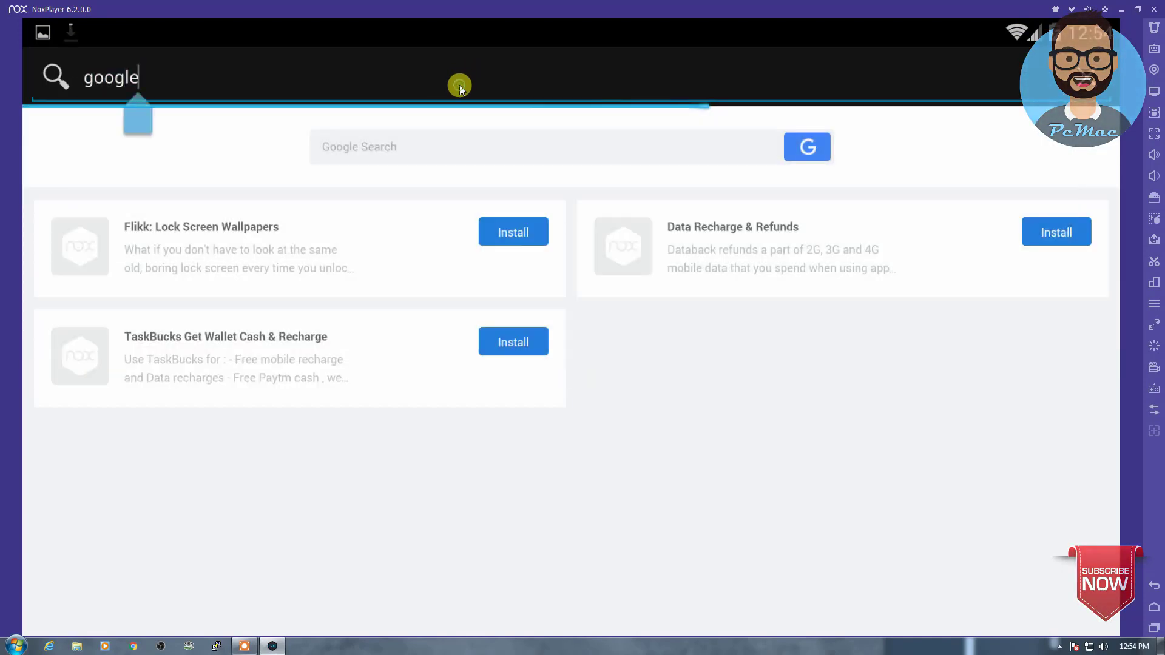
pyautogui.write('.com')
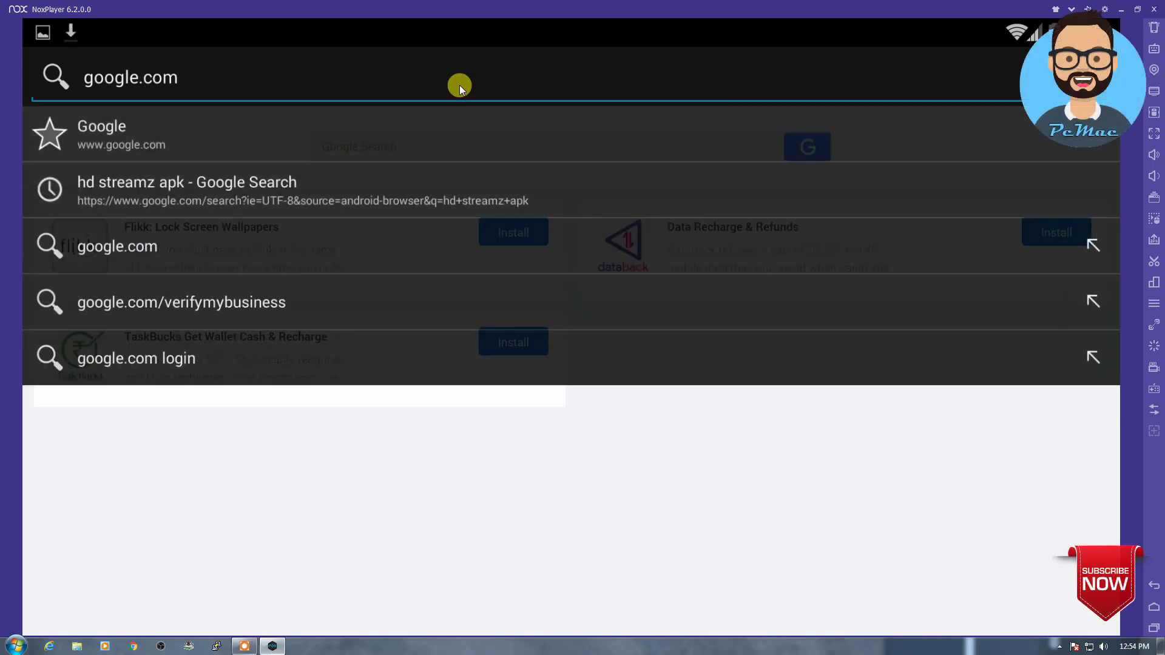
pyautogui.press('Return')
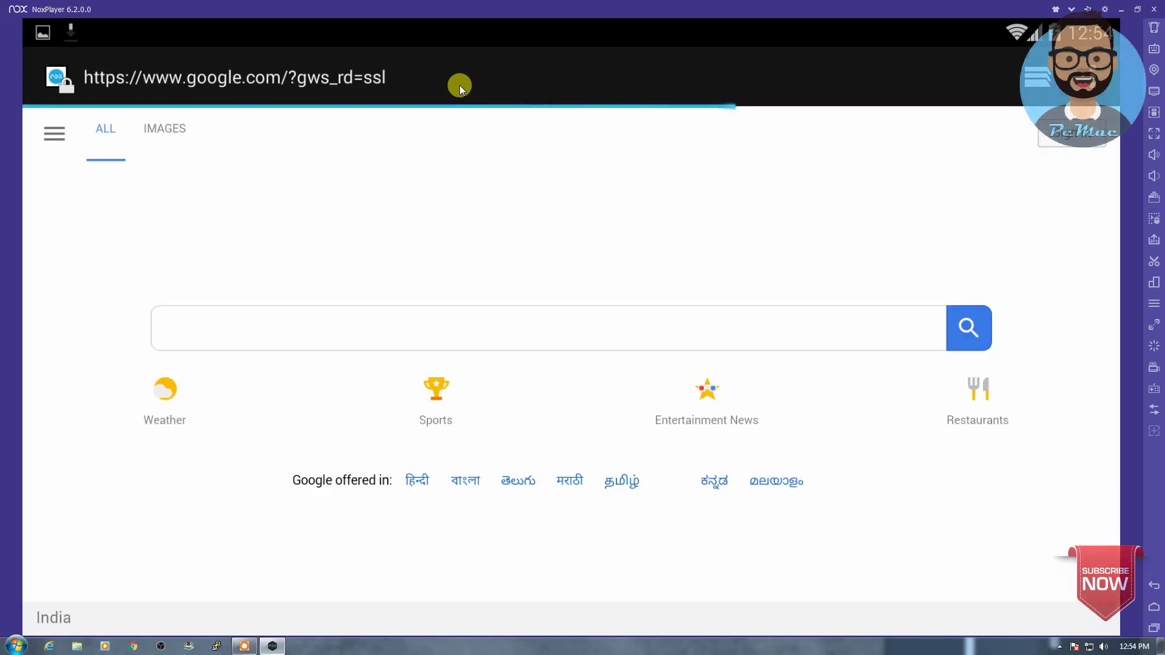
# Step: Search Google for 'pcmac24' and open the channel's Pinterest profile result
pyautogui.click(361, 325)
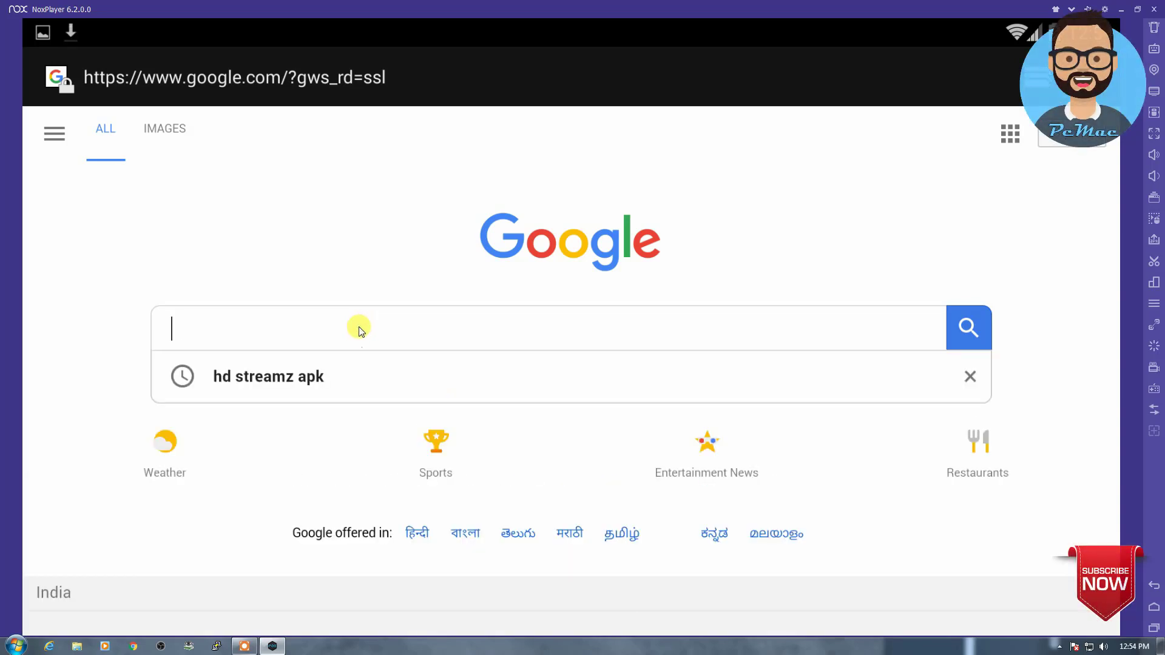
pyautogui.write('pcmac24x7')
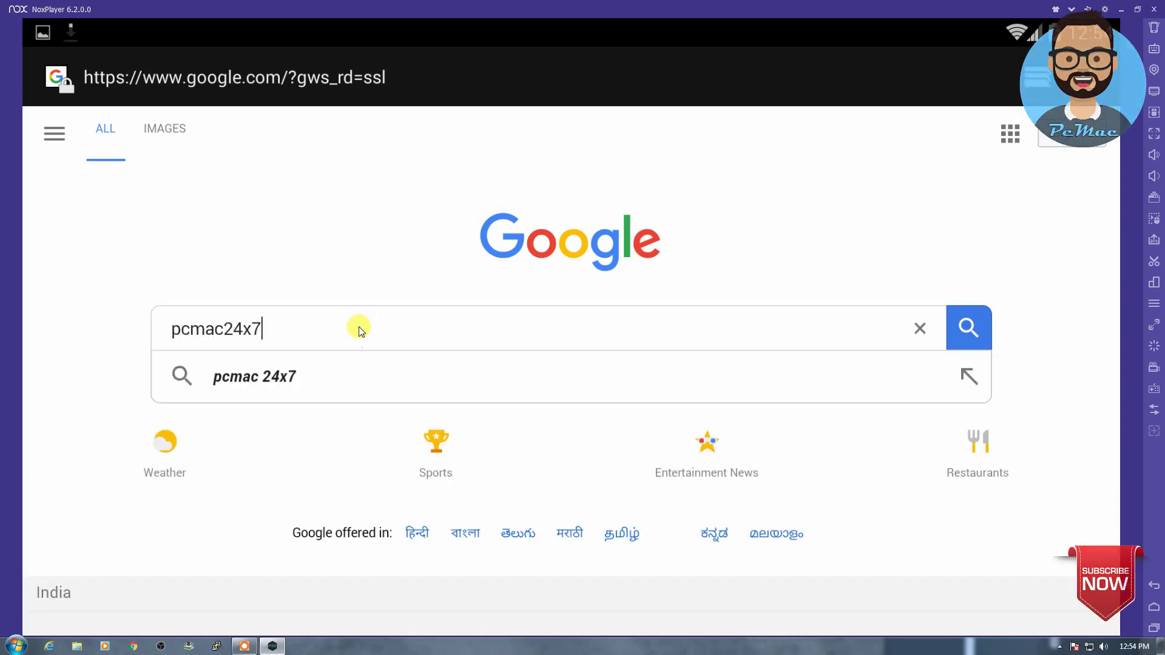
pyautogui.press('Return')
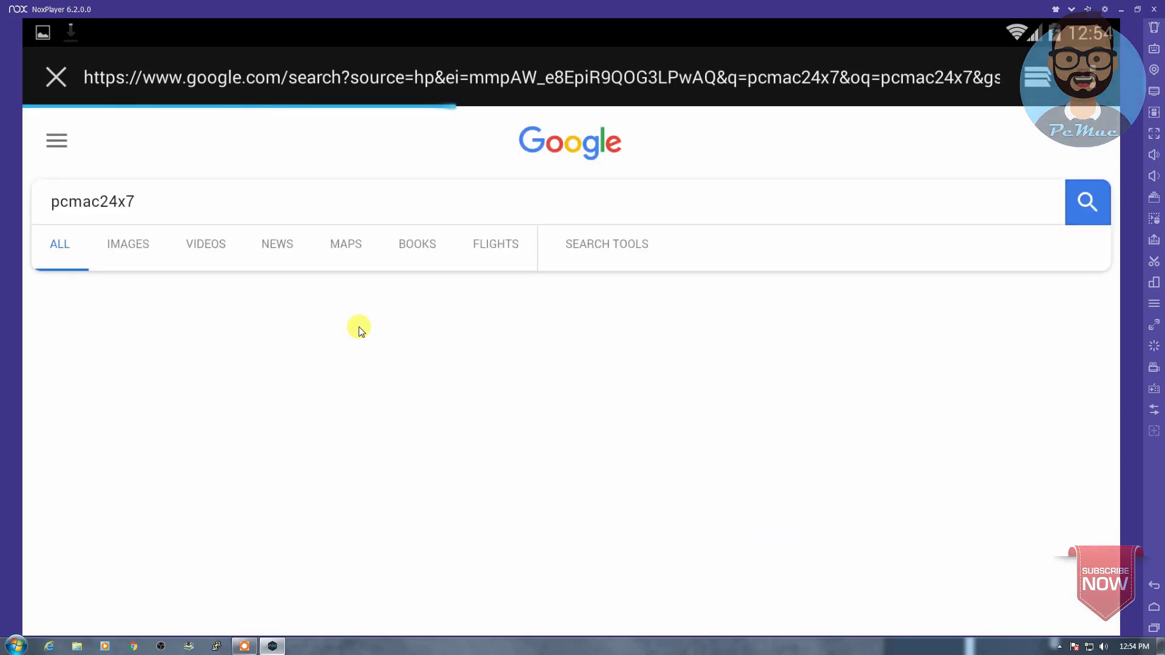
pyautogui.scroll(-3, 358, 331)
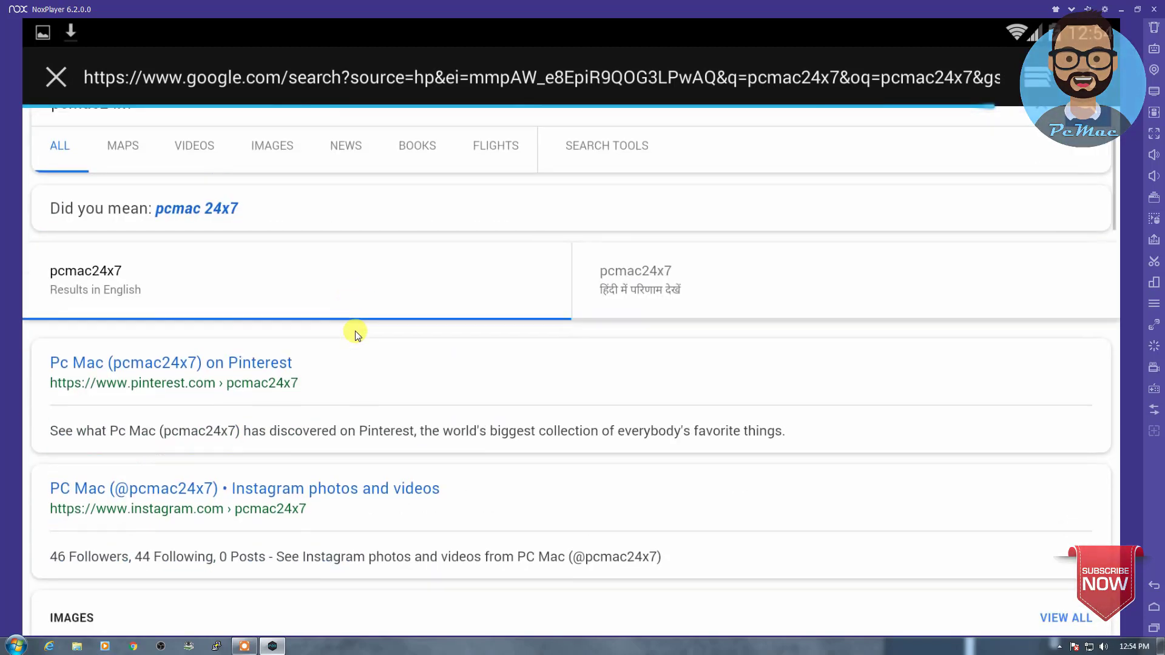
pyautogui.click(230, 331)
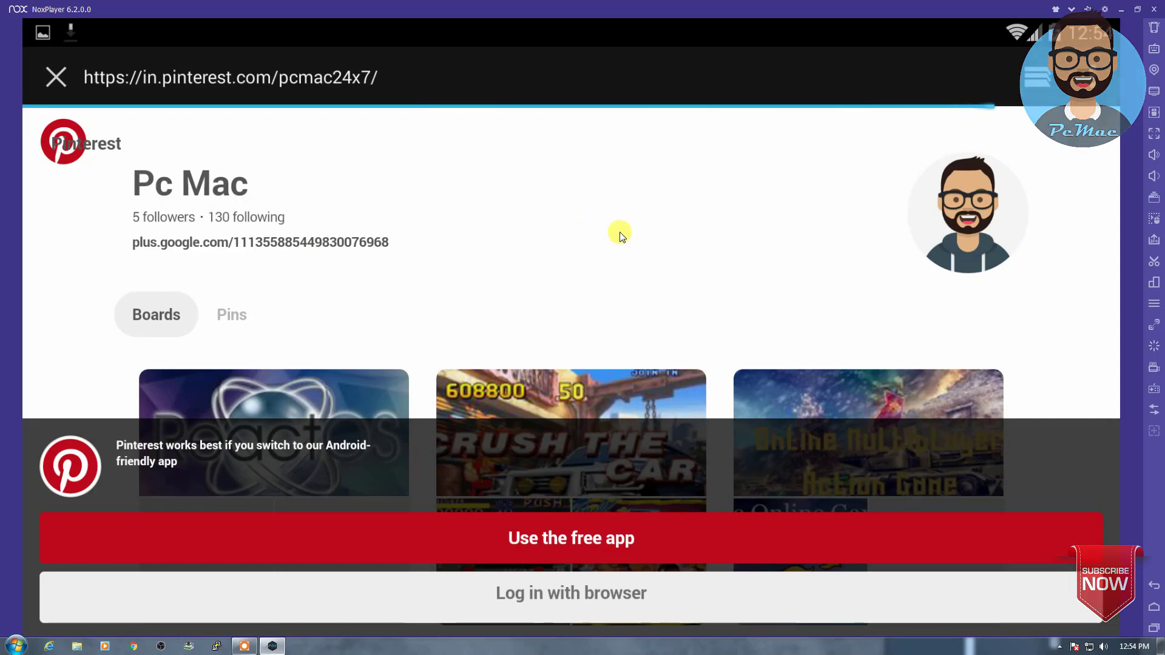
pyautogui.scroll(-3, 619, 234)
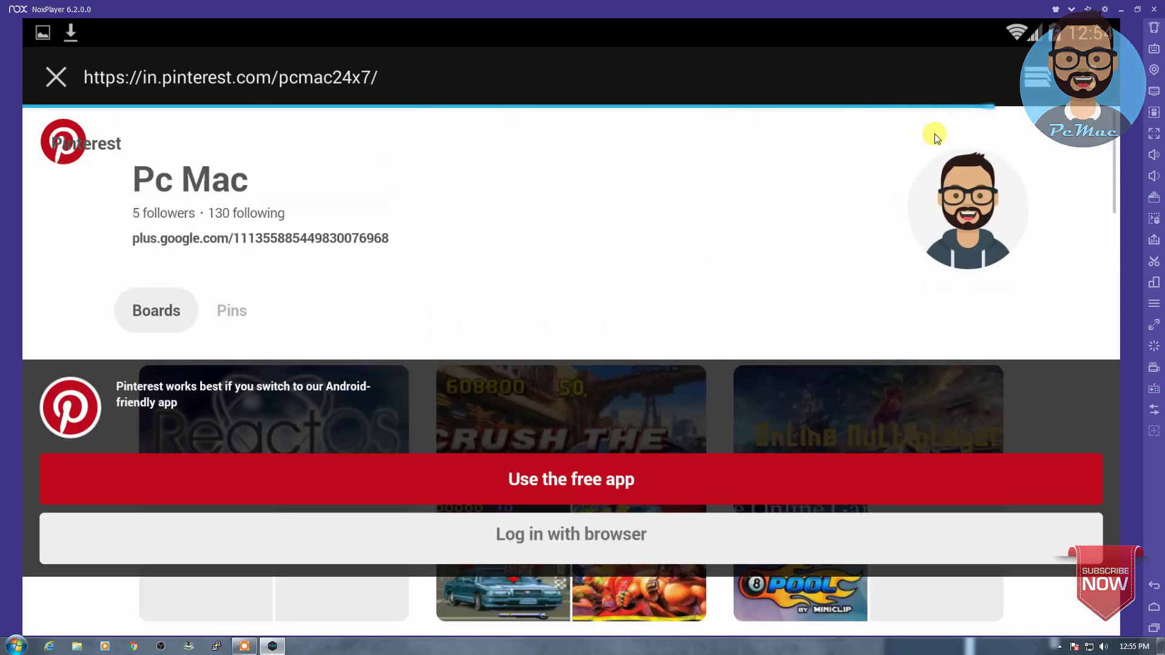
# Step: Close the Pinterest tab, check the download in notifications, and open then close Camera
pyautogui.click(1036, 86)
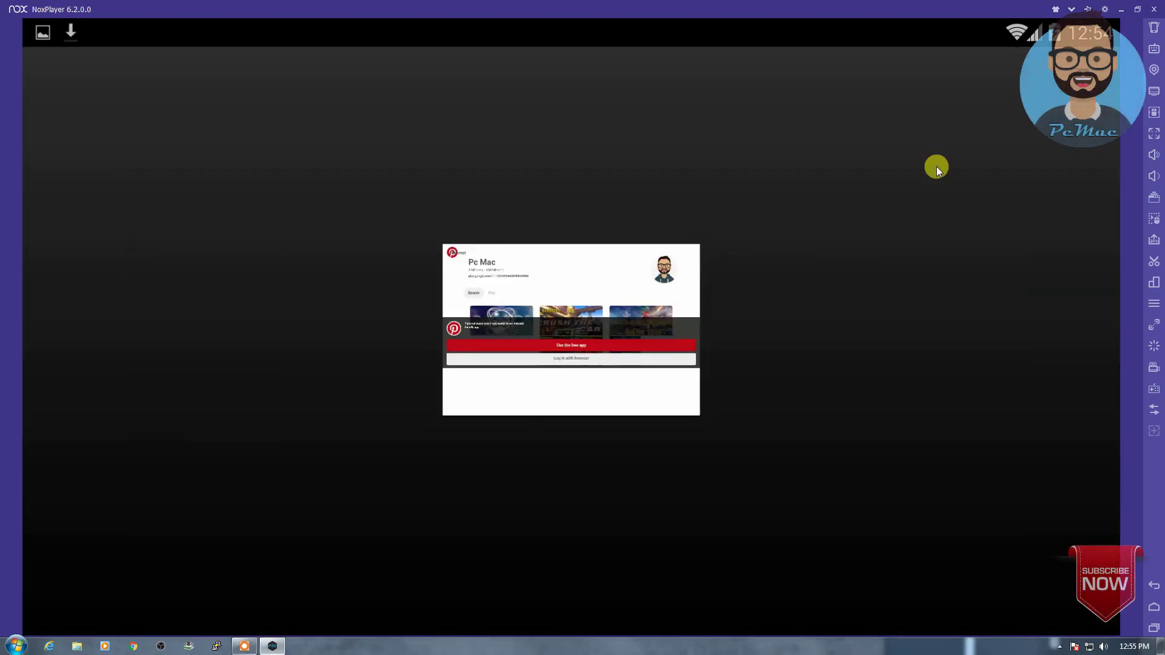
pyautogui.click(668, 260)
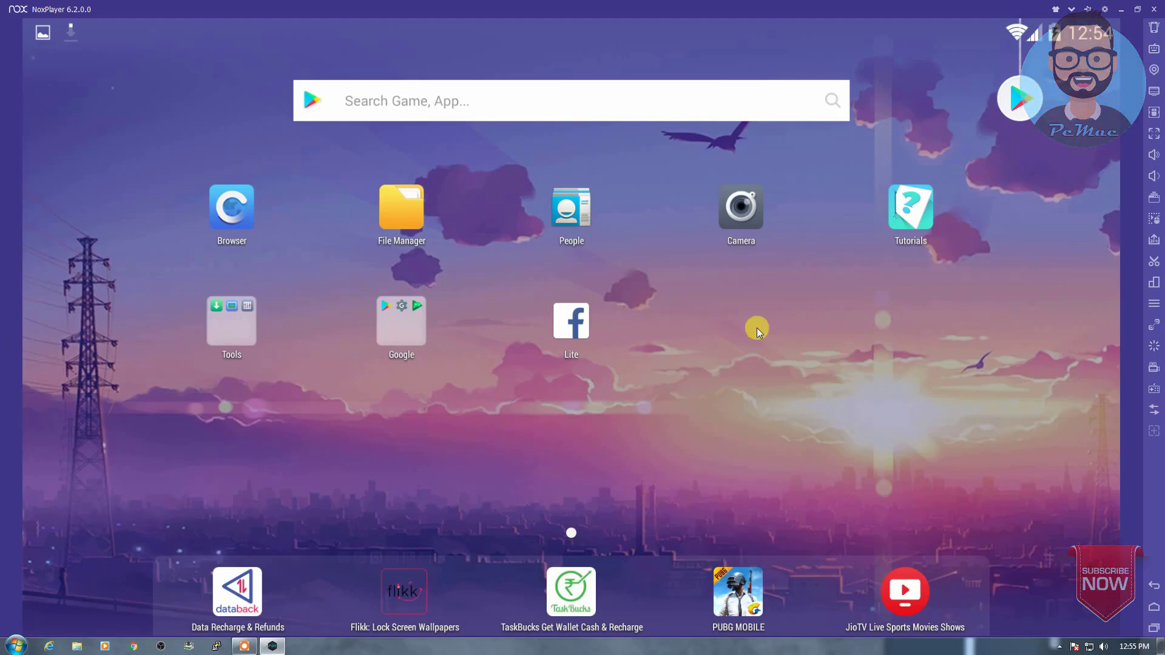
pyautogui.moveTo(203, 28); pyautogui.dragTo(343, 411)
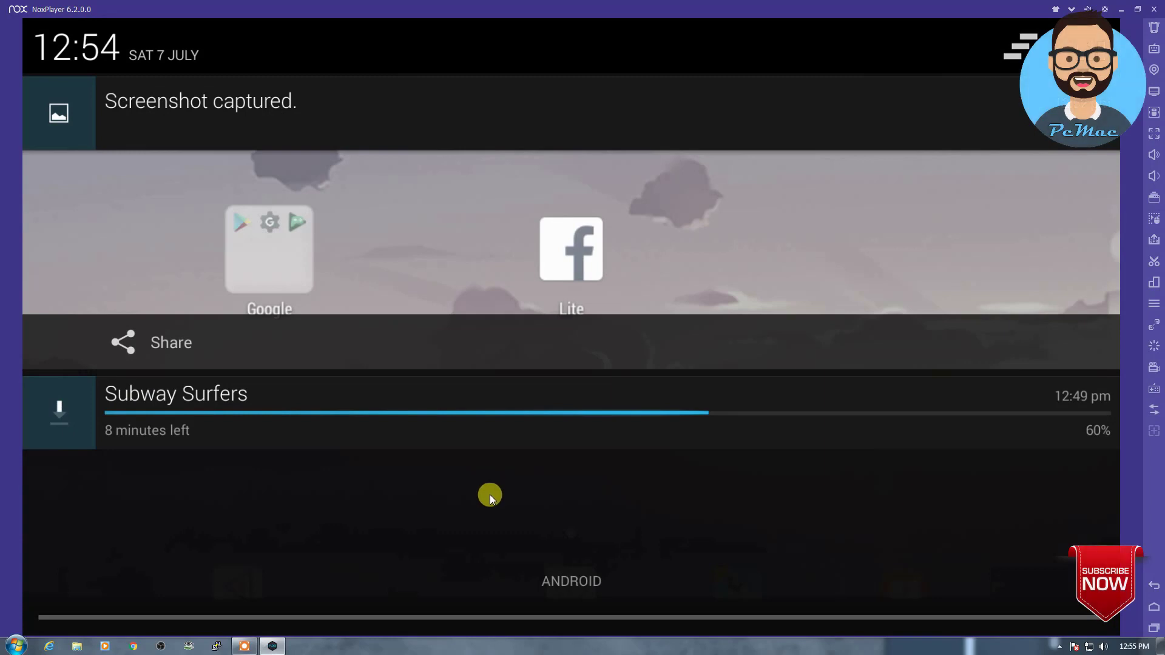
pyautogui.moveTo(475, 620); pyautogui.dragTo(458, 287)
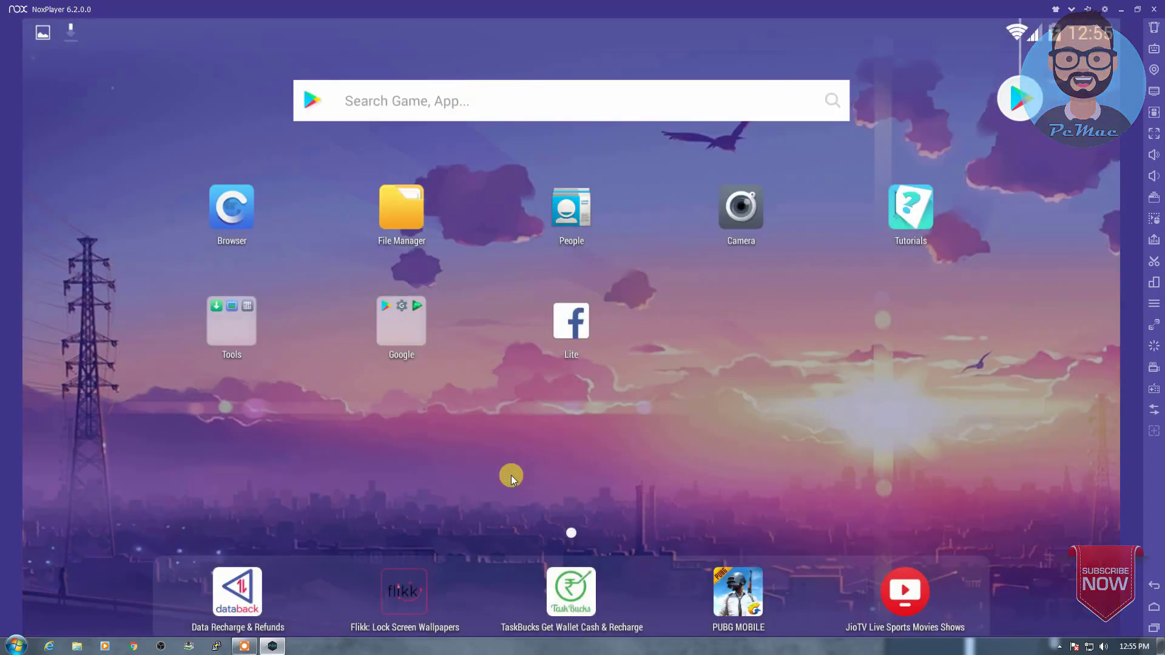
pyautogui.click(749, 211)
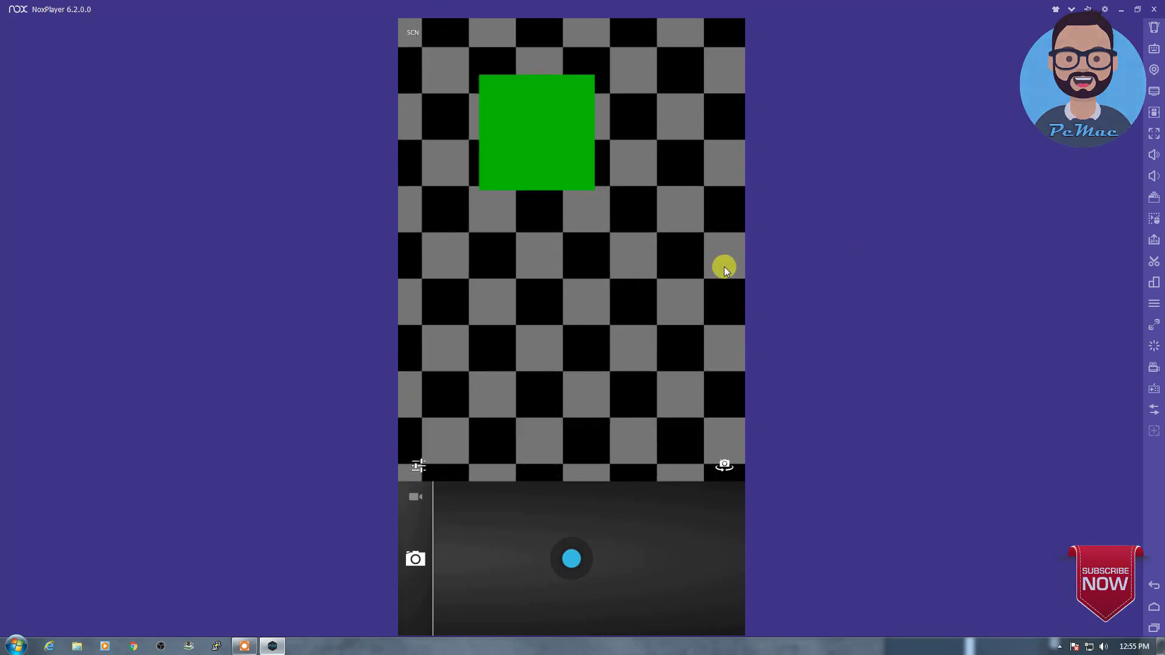
pyautogui.click(1156, 586)
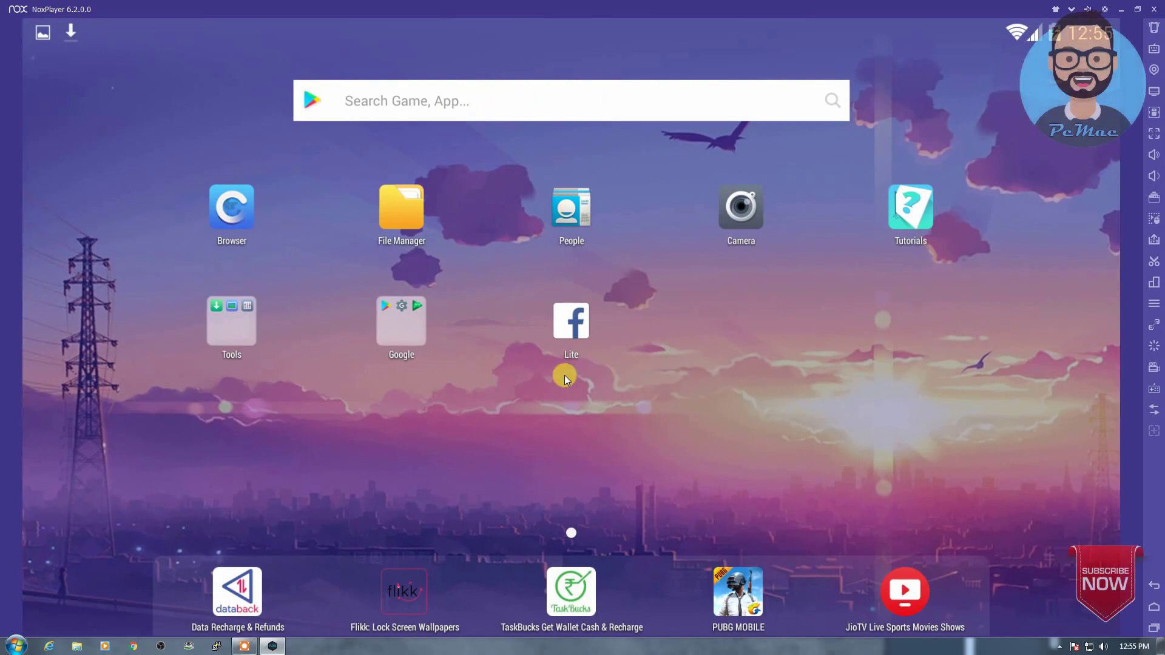
# Step: Browse the Gallery's Screenshot album from Tools, then view the Google folder's apps and close it
pyautogui.click(263, 343)
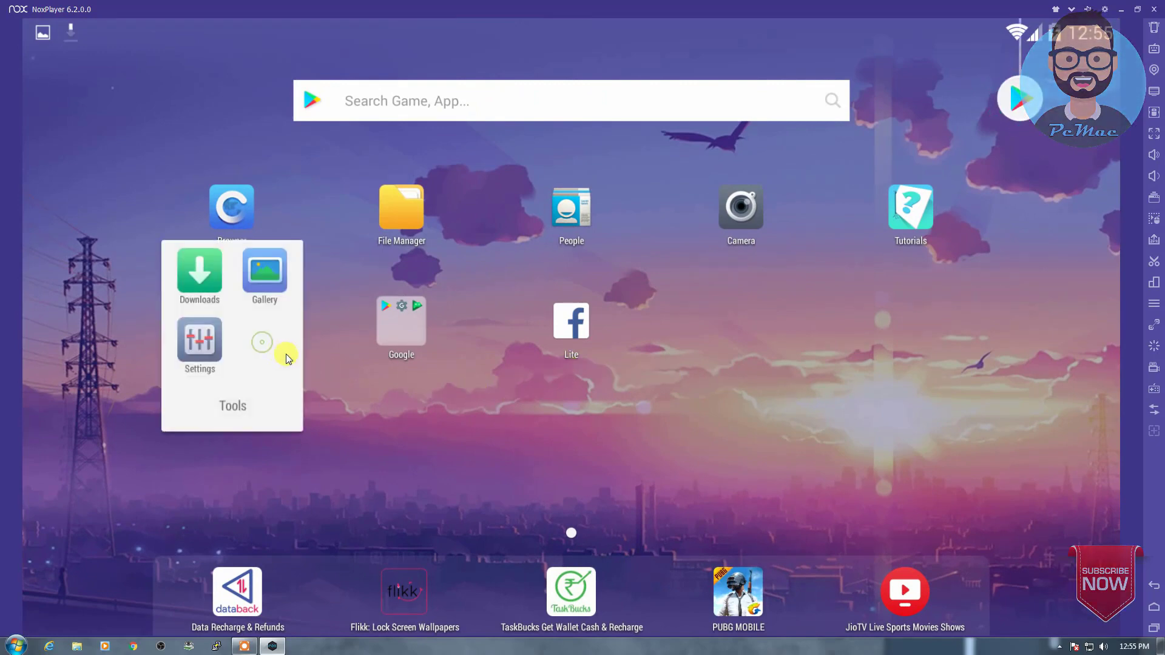
pyautogui.click(289, 302)
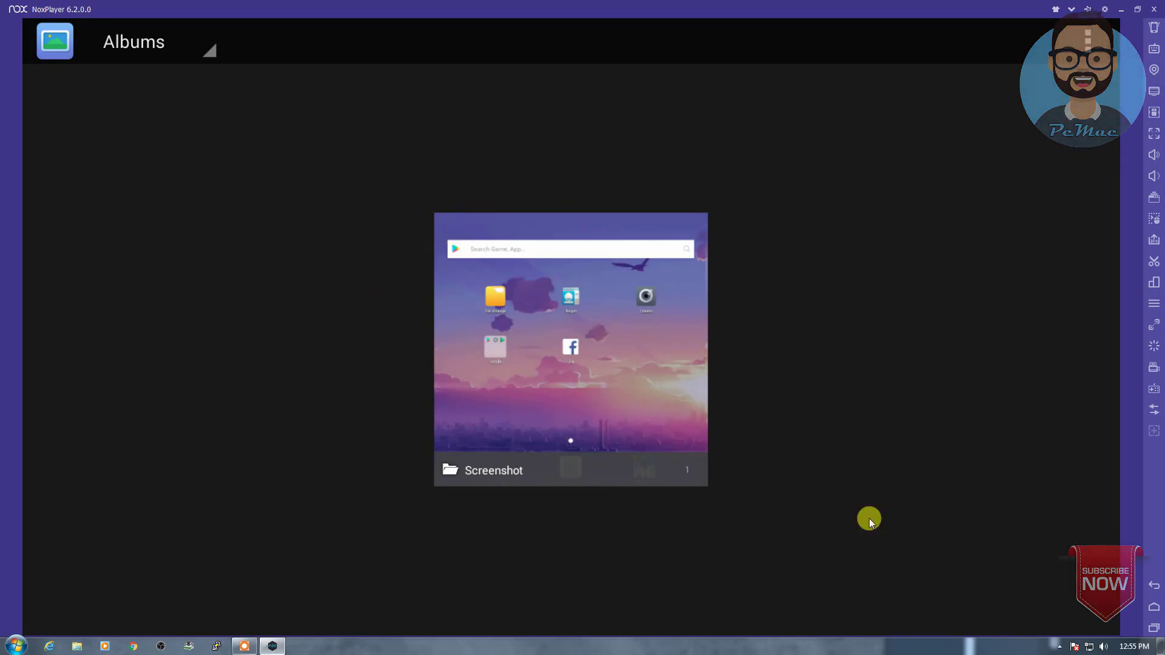
pyautogui.click(1152, 589)
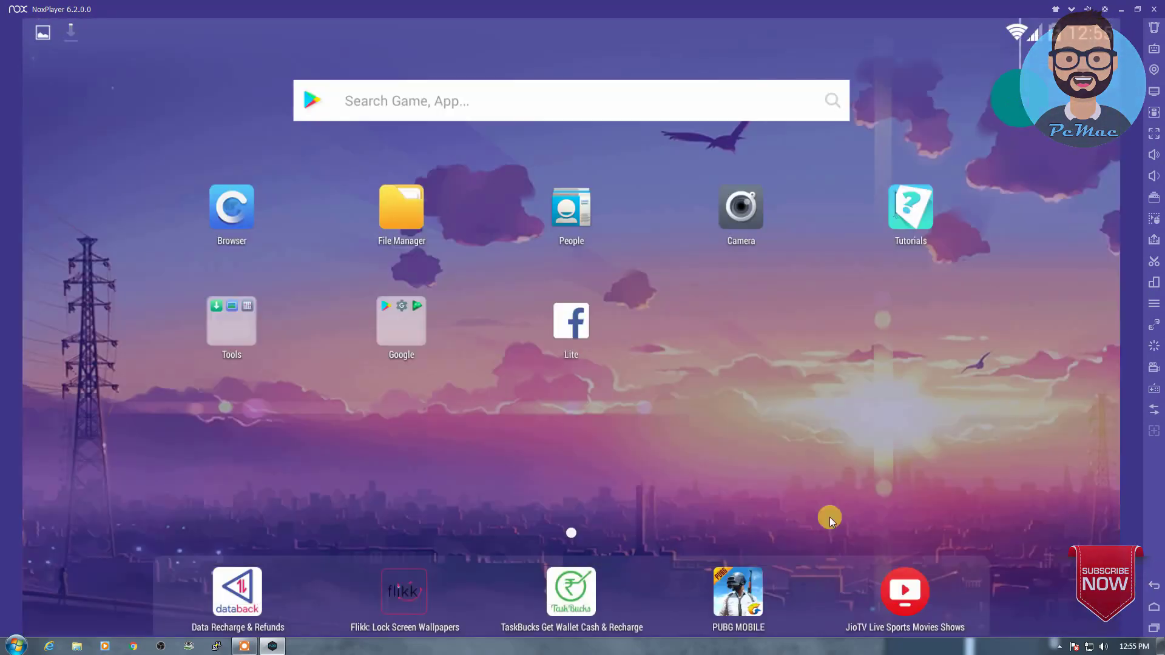
pyautogui.click(430, 342)
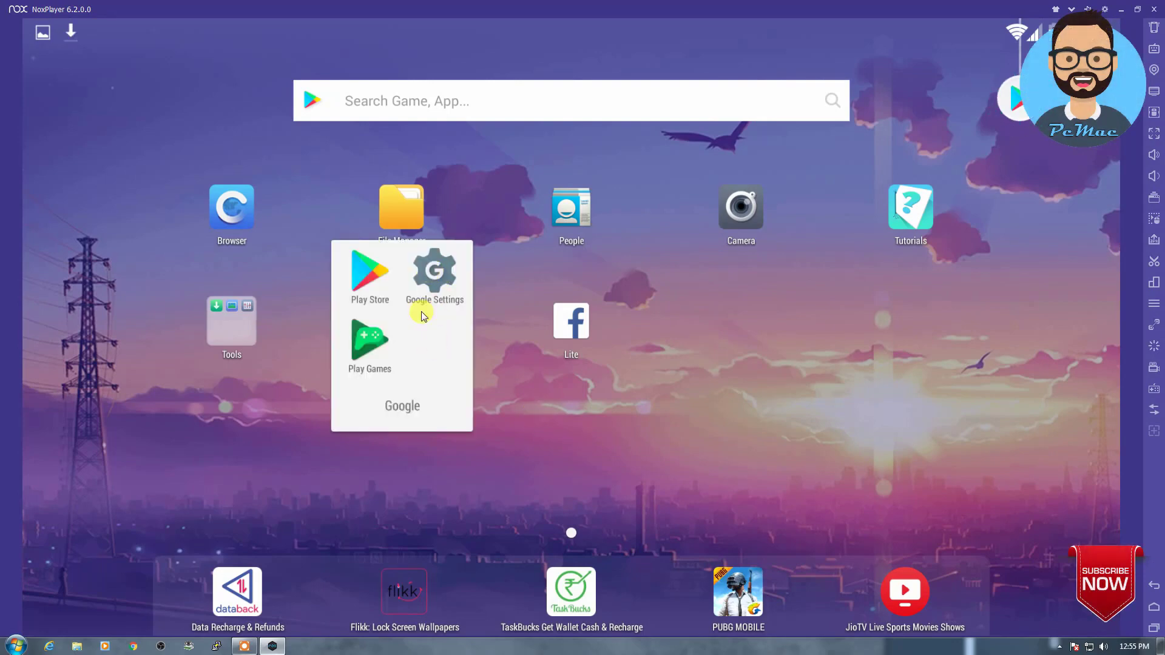
pyautogui.click(533, 382)
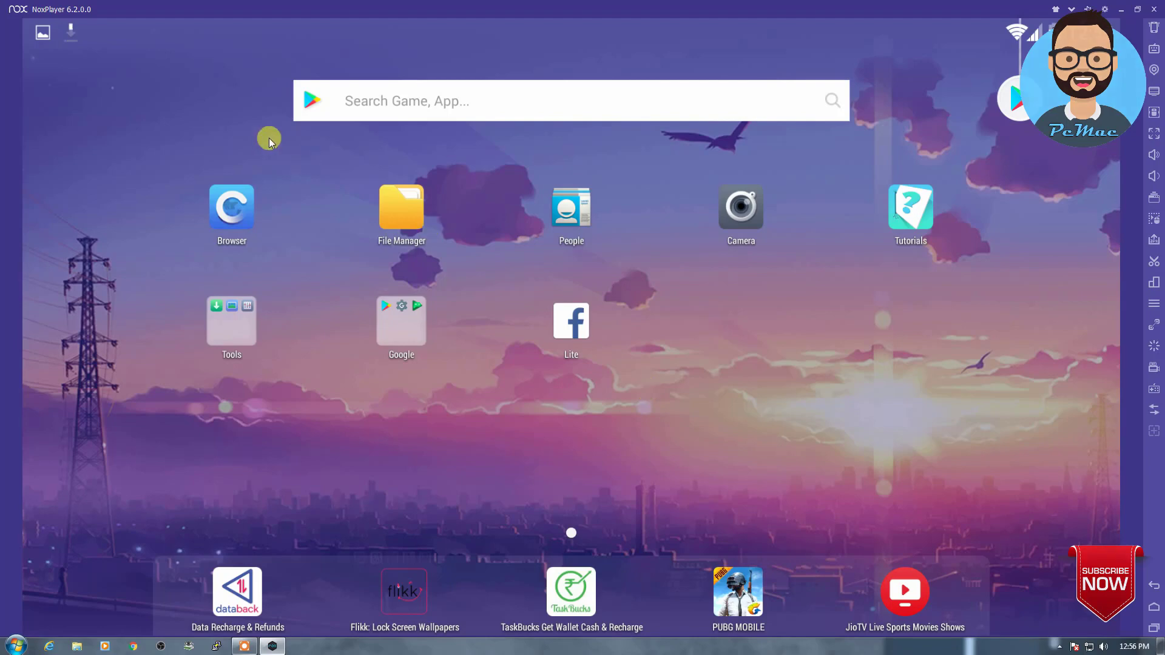
# Step: Launch Subway Surfers from its 'Successfully installed' notification in the notification shade
pyautogui.moveTo(277, 35); pyautogui.dragTo(424, 424)
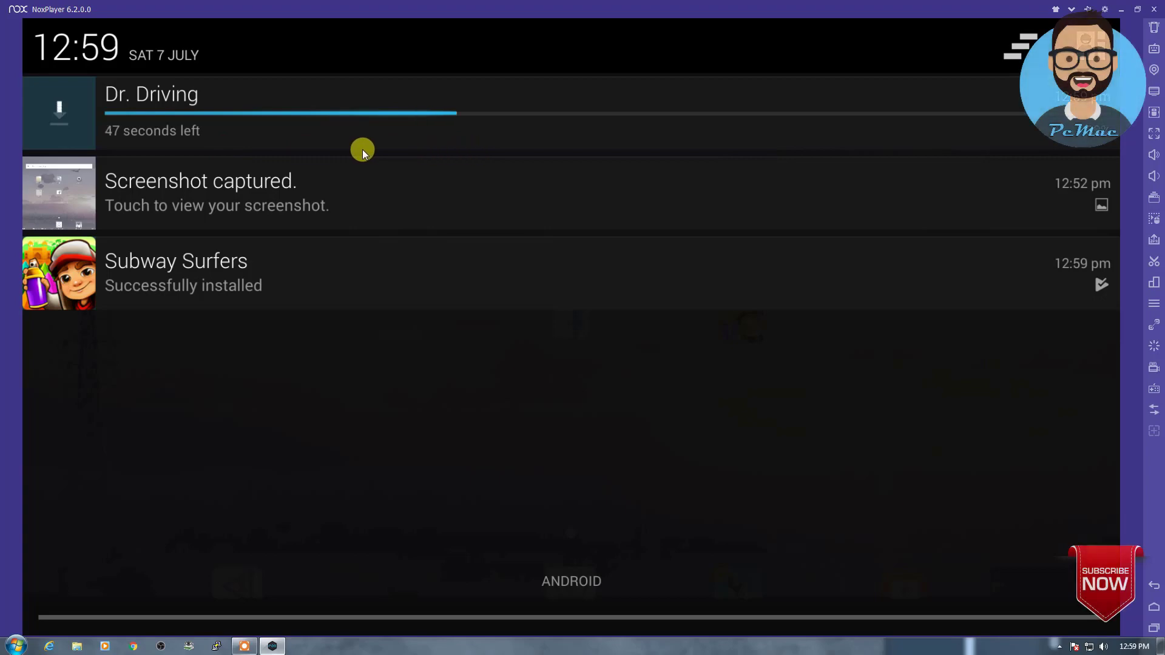
pyautogui.click(216, 272)
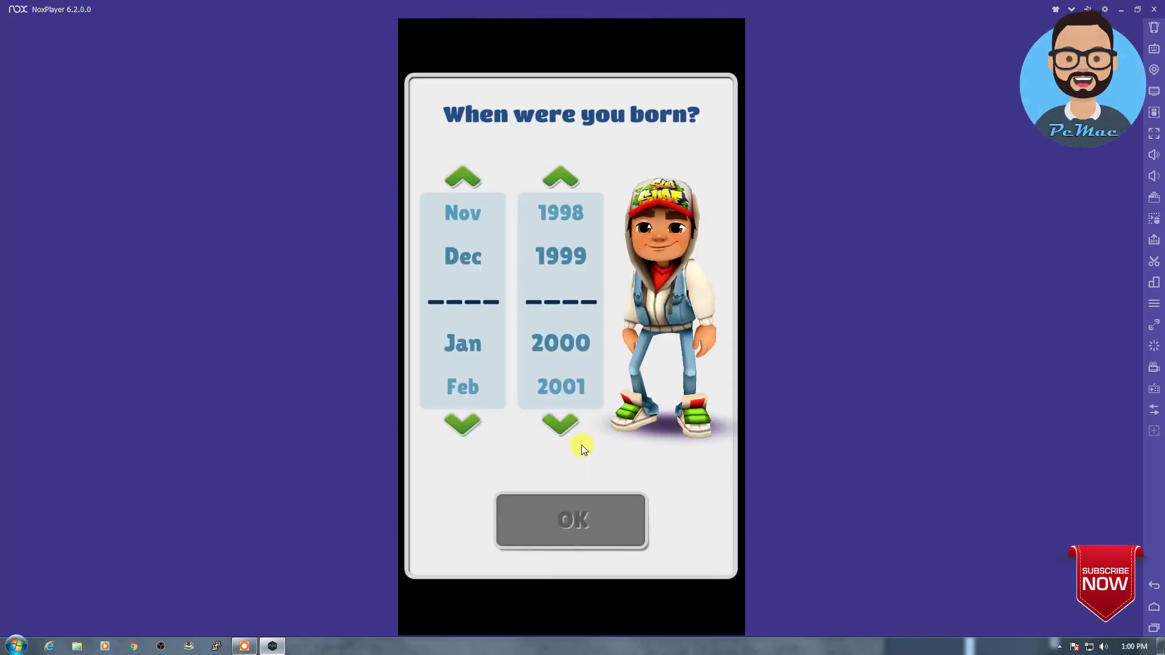
# Step: Set a birth month and year, accept the consent prompt, and start a Subway Surfers run
pyautogui.click(462, 423)
pyautogui.click(559, 421)
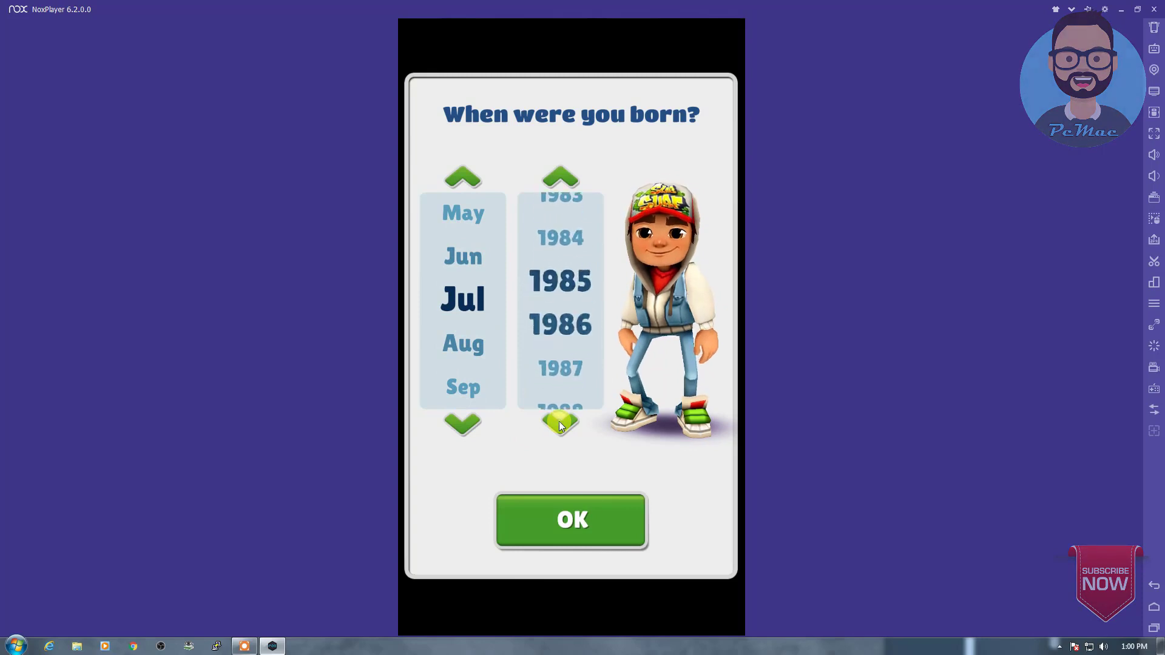
pyautogui.click(571, 519)
pyautogui.click(539, 391)
pyautogui.click(570, 437)
pyautogui.click(549, 510)
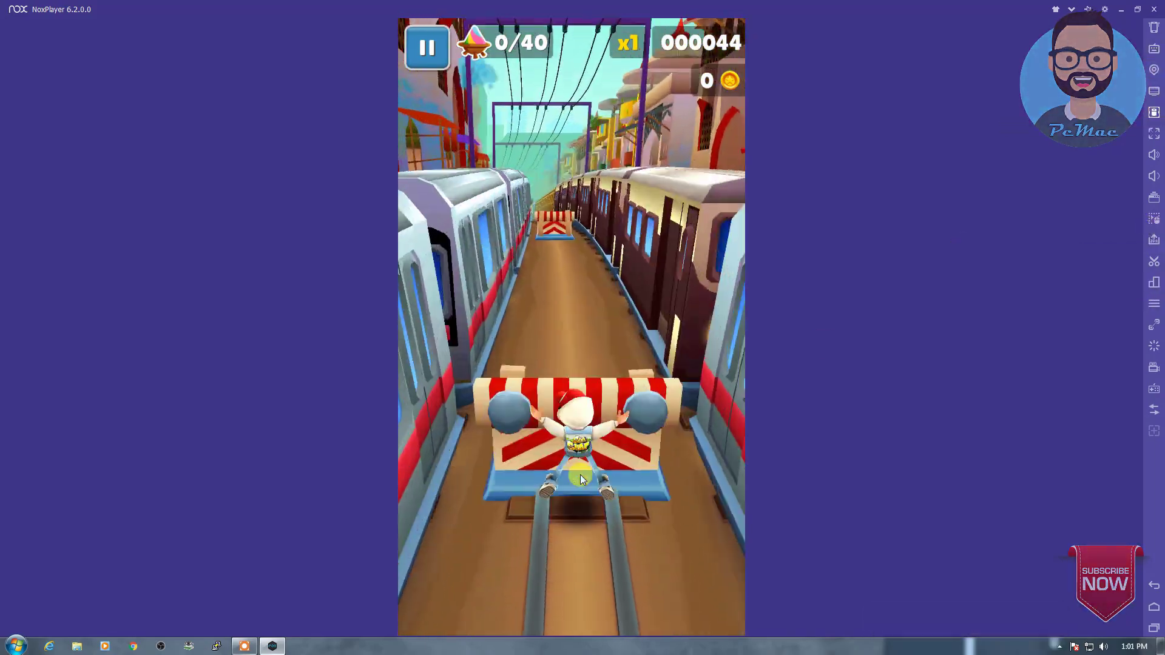
# Step: Pause and leave the run, look at the game's settings, then quit Subway Surfers
pyautogui.click(1154, 586)
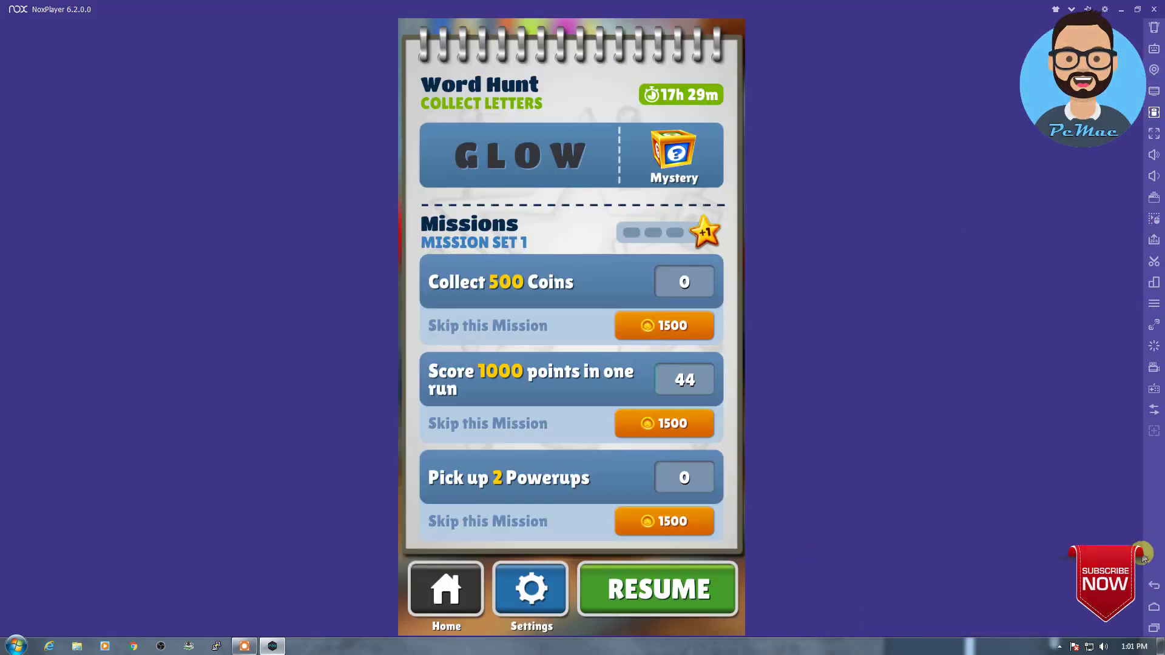
pyautogui.click(480, 583)
pyautogui.click(497, 363)
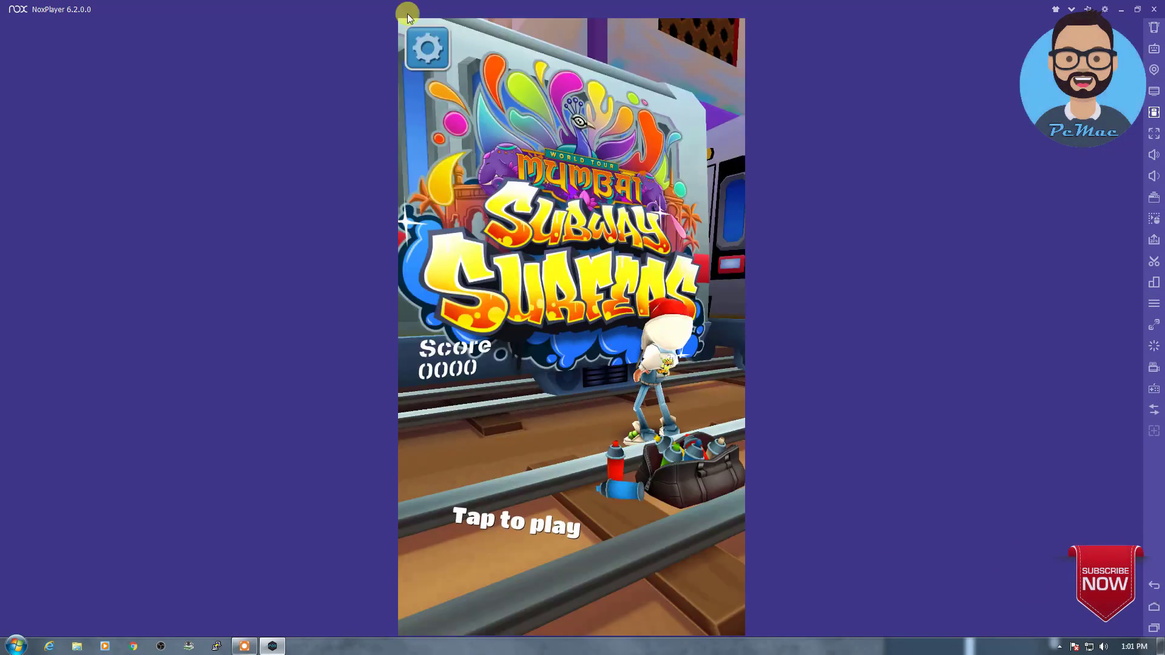
pyautogui.click(467, 39)
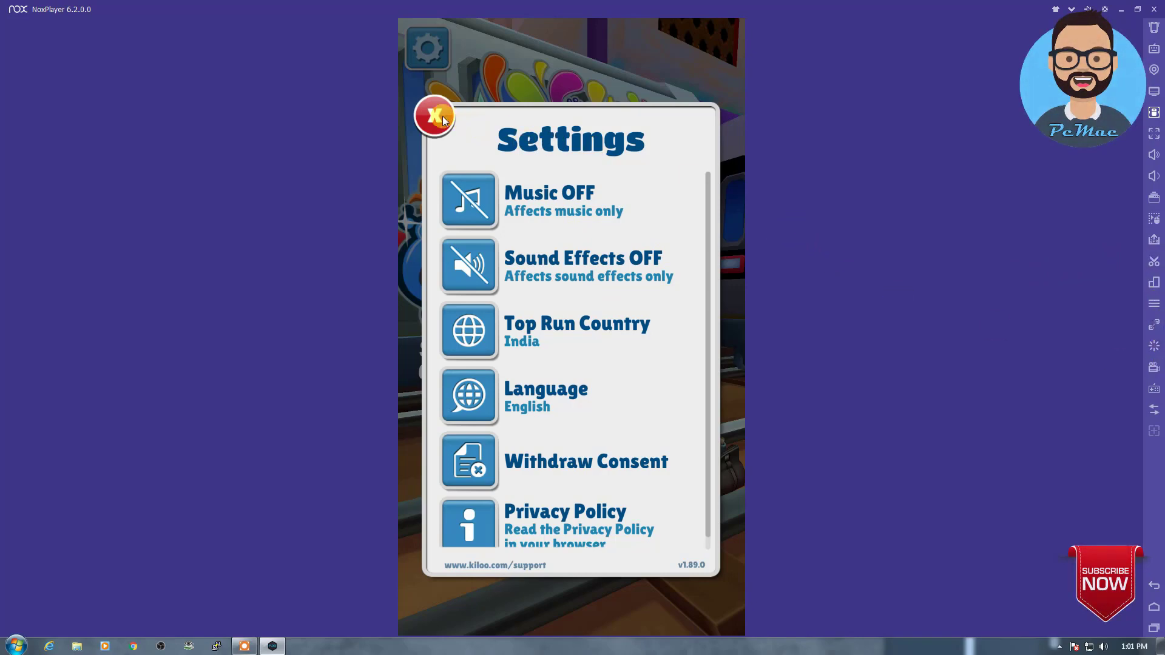
pyautogui.click(441, 118)
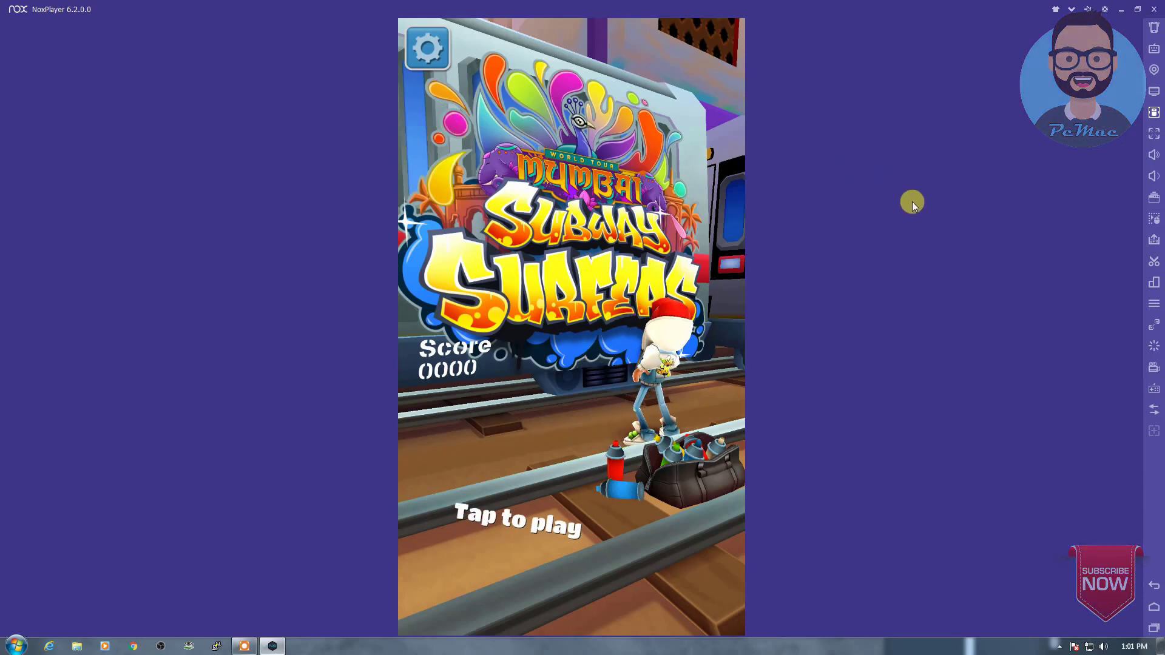
pyautogui.click(1154, 586)
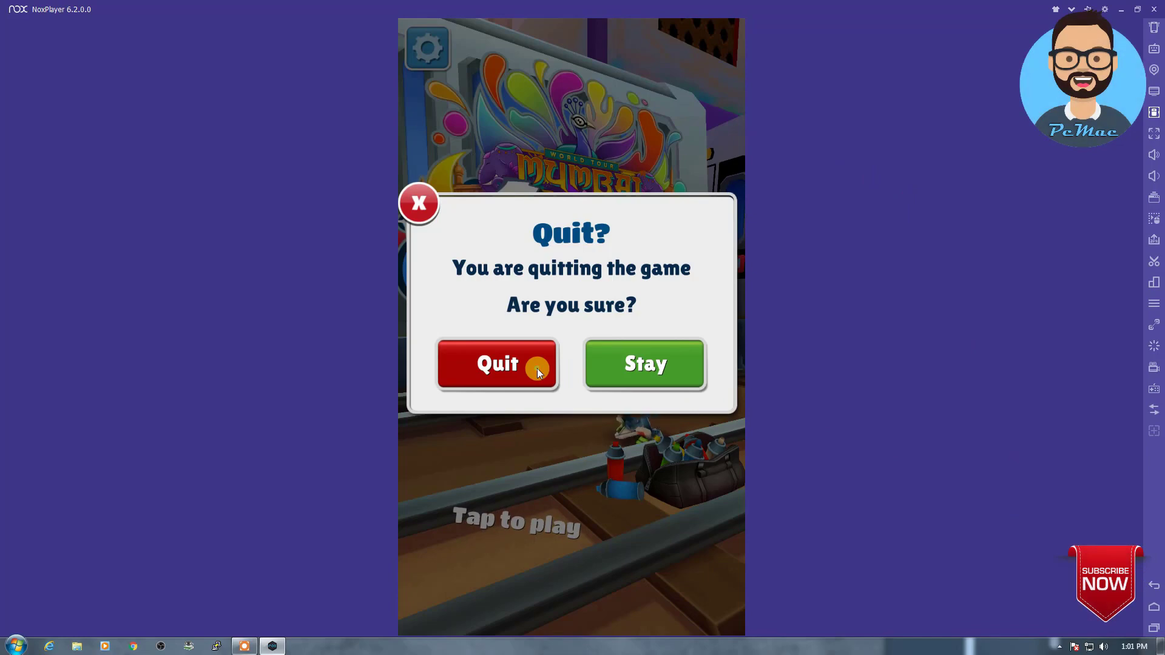
pyautogui.click(537, 369)
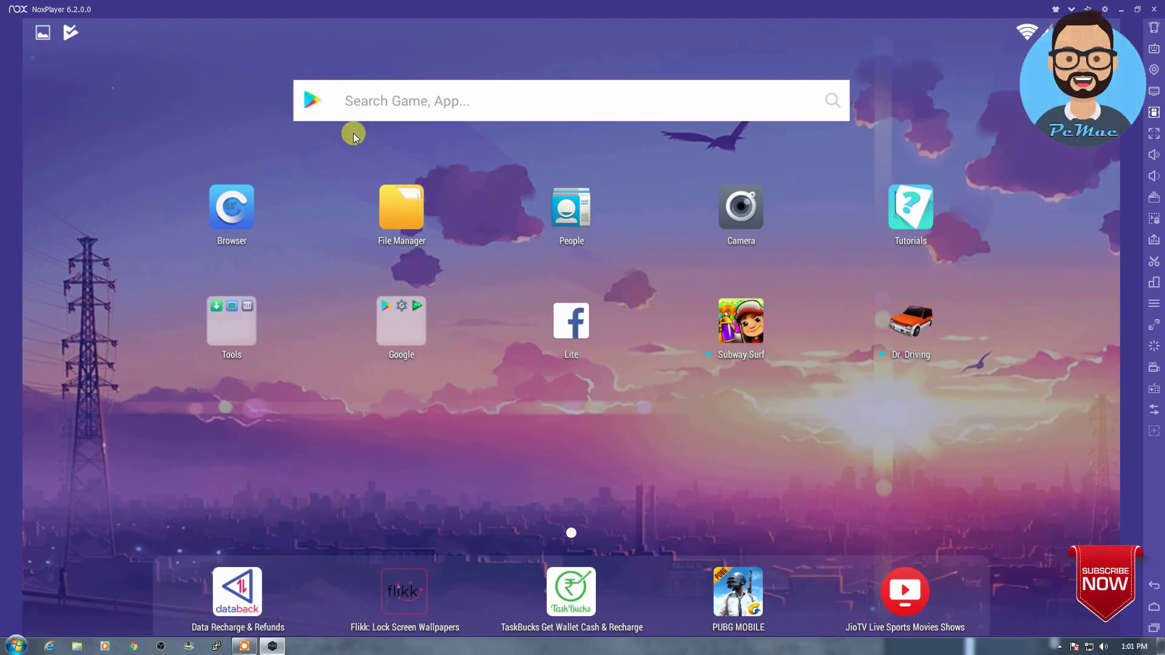
# Step: Launch Dr. Driving from its install notification and allow its requested permission
pyautogui.moveTo(312, 32); pyautogui.dragTo(345, 358)
pyautogui.click(274, 428)
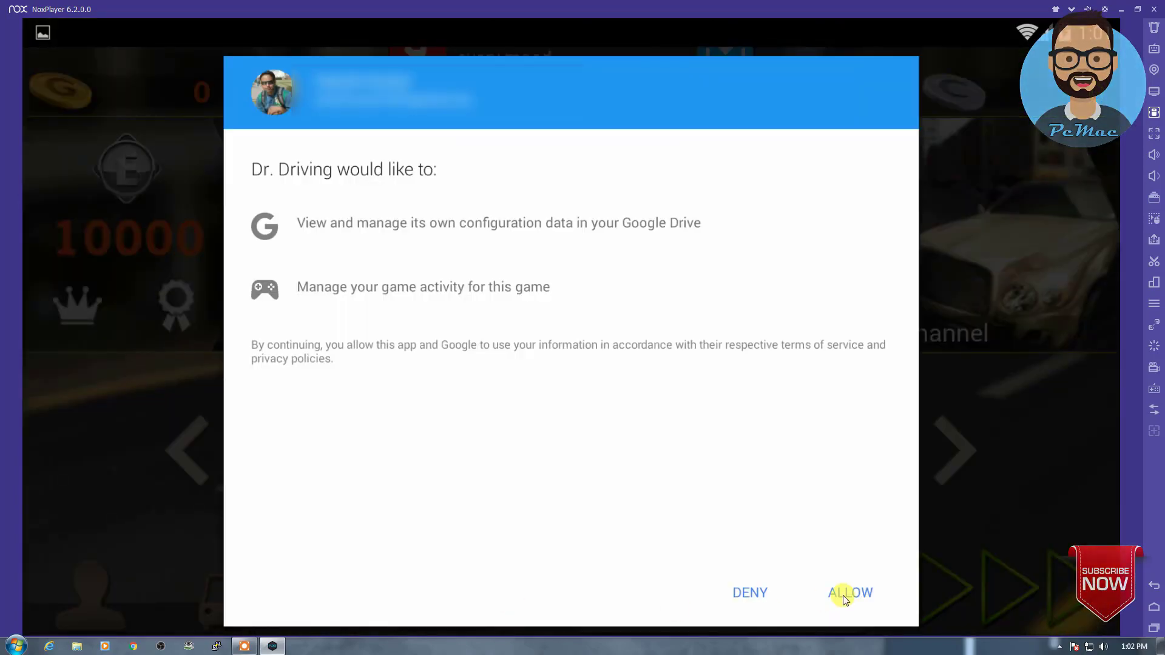
pyautogui.click(846, 593)
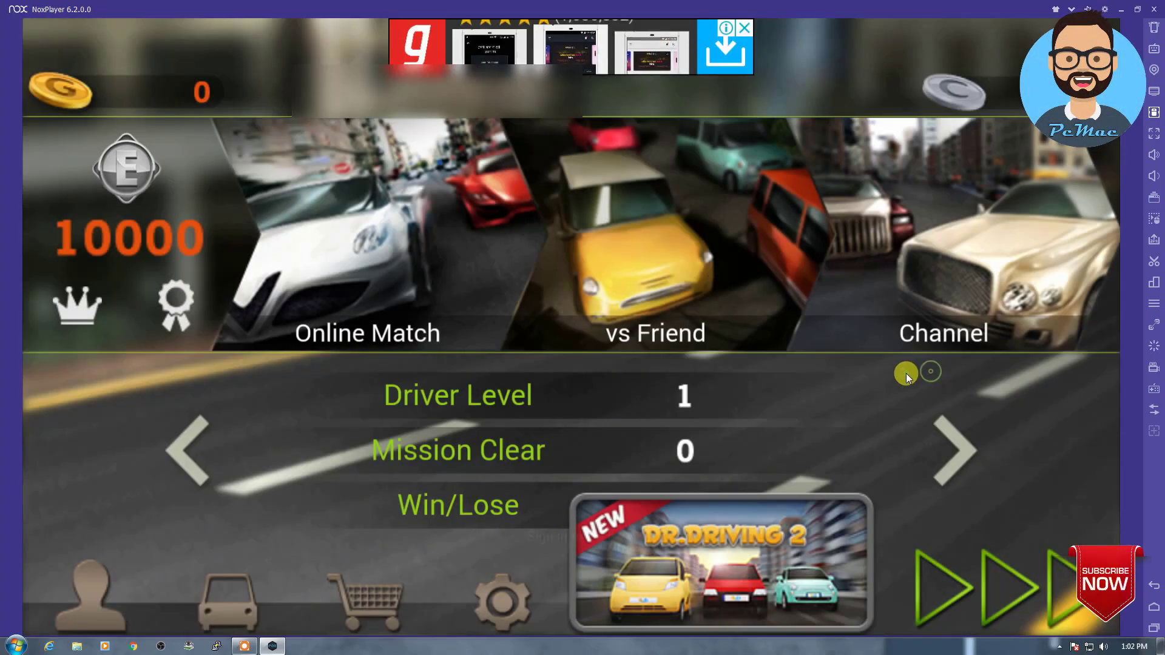
# Step: In Dr. Driving's settings, turn music off and switch steering to phone tilt
pyautogui.click(498, 592)
pyautogui.click(480, 224)
pyautogui.click(249, 235)
pyautogui.click(479, 224)
pyautogui.click(785, 230)
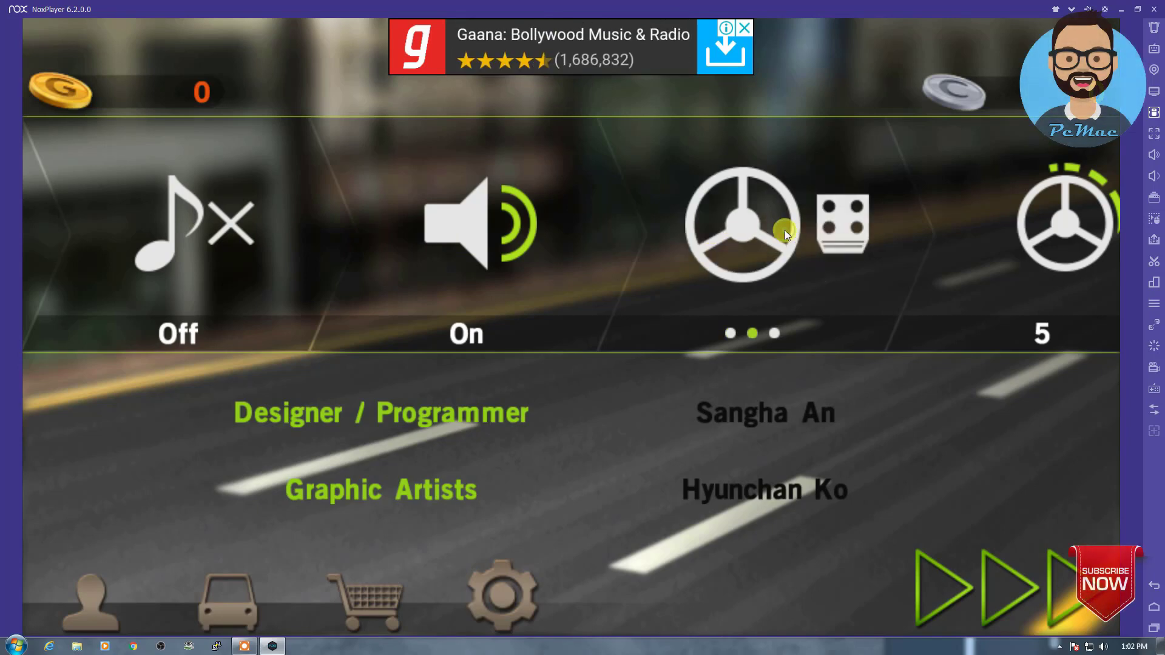
pyautogui.click(785, 230)
pyautogui.click(784, 230)
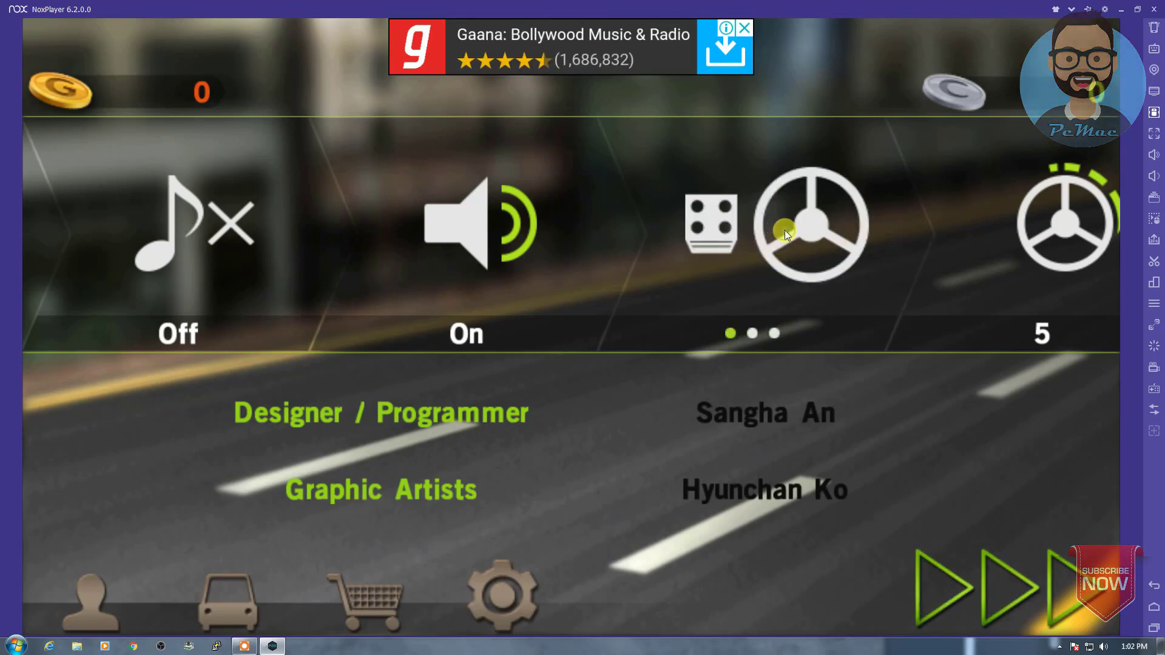
pyautogui.click(785, 230)
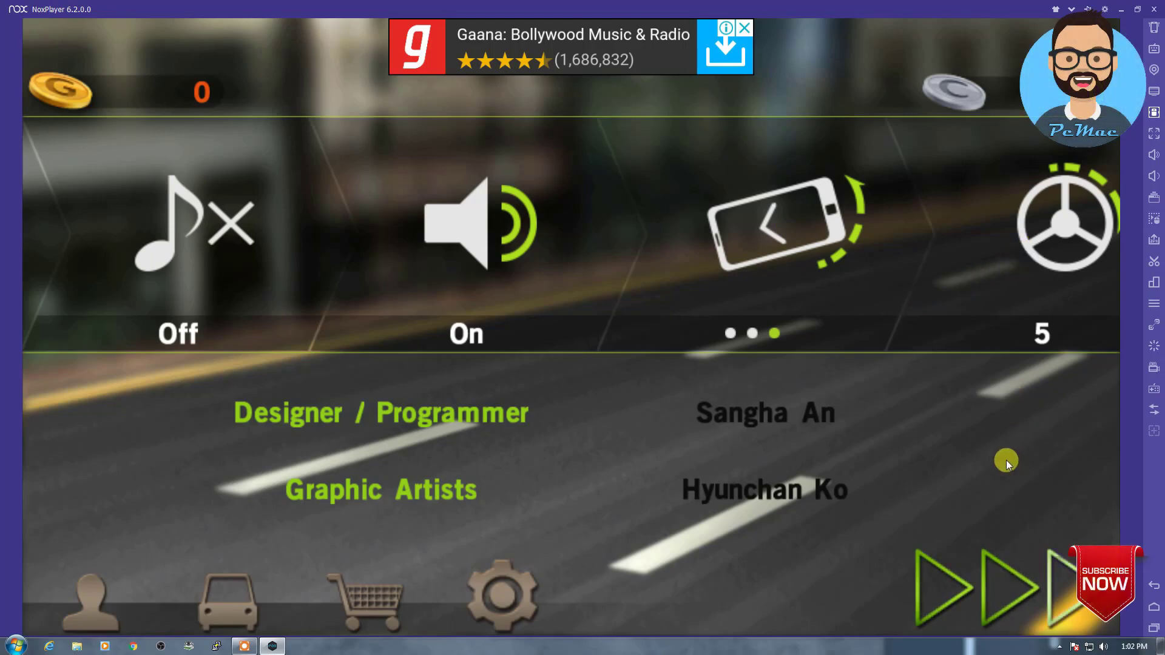
# Step: Start the truck mission from car selection and accelerate
pyautogui.click(978, 588)
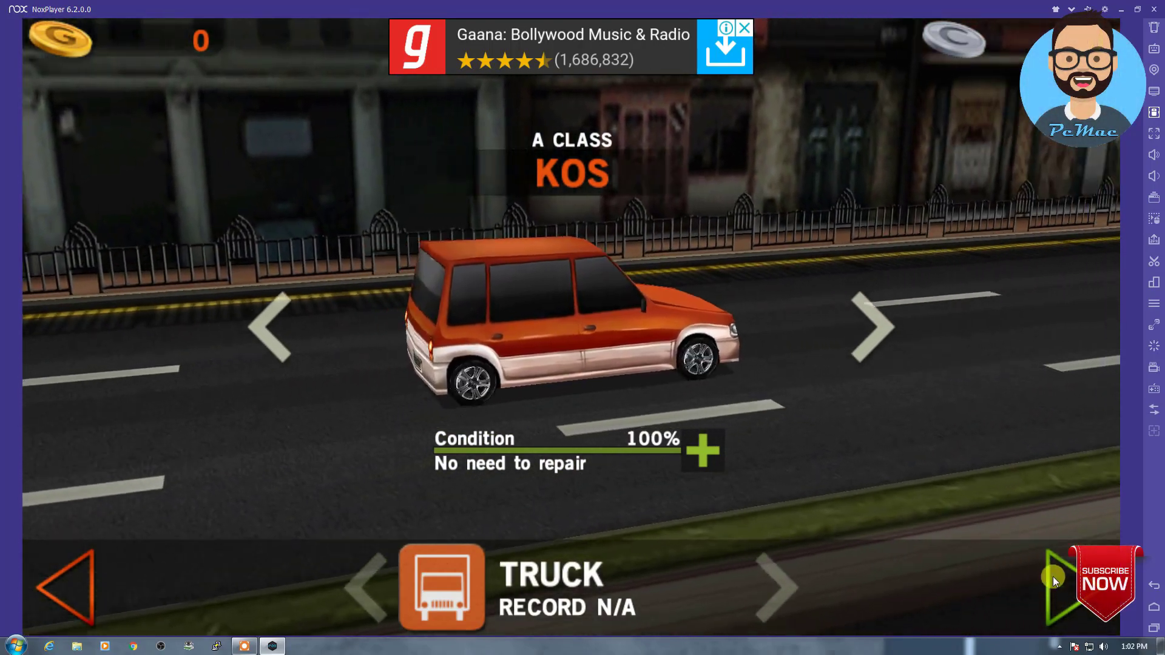
pyautogui.click(1053, 577)
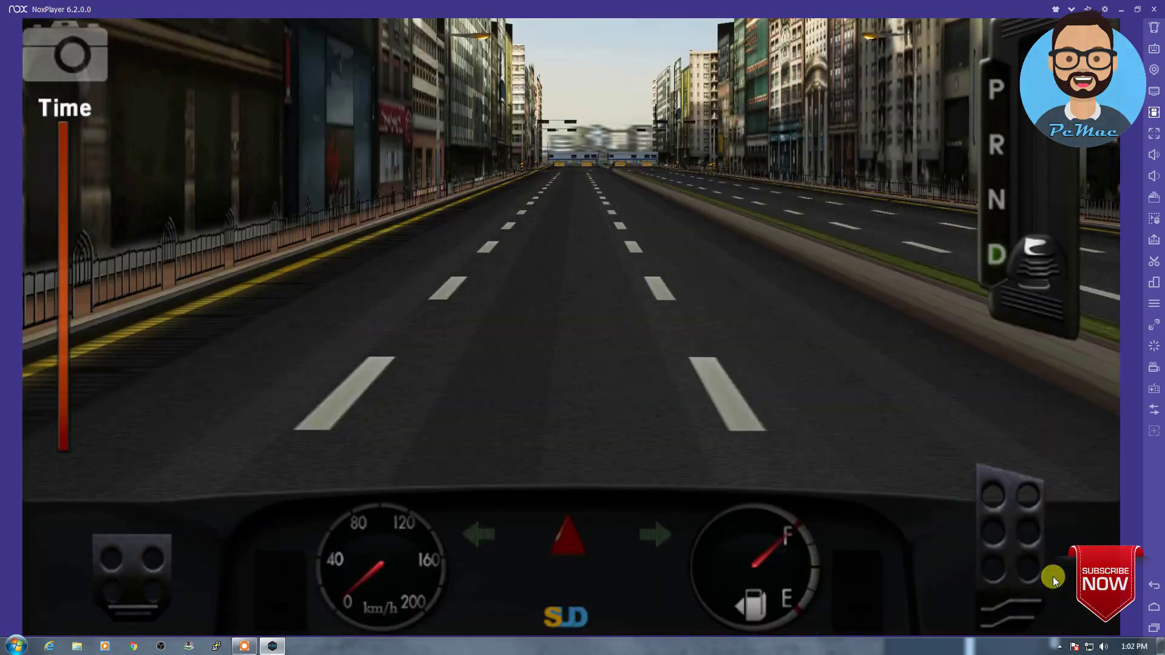
pyautogui.click(1010, 553)
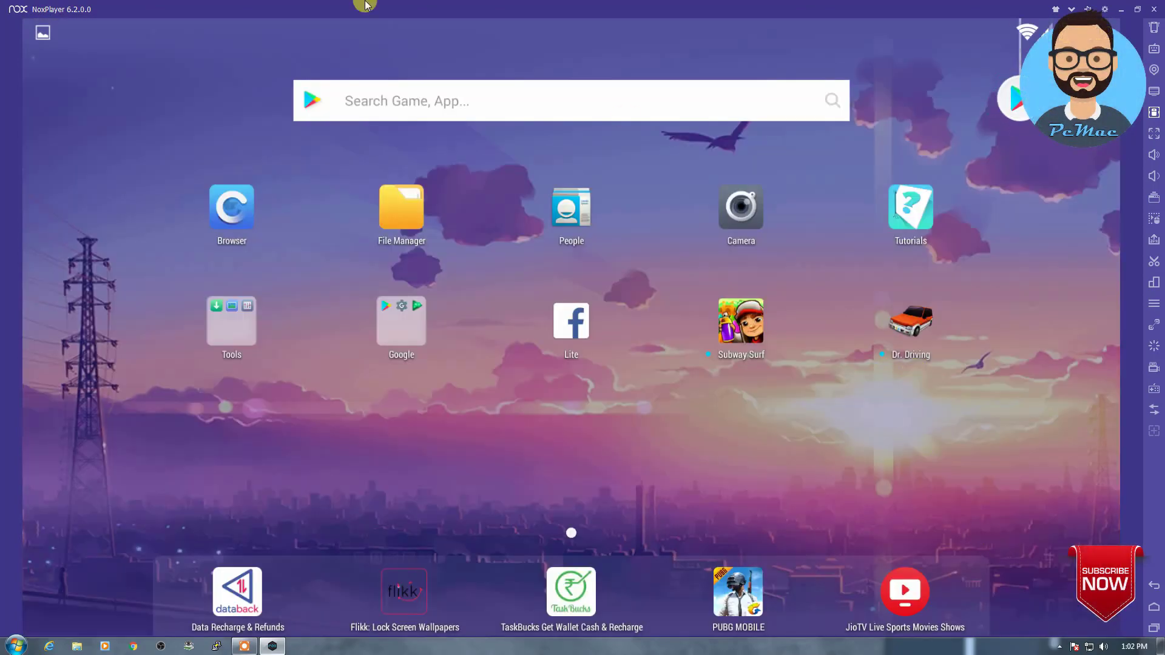
# Step: Relaunch Dr. Driving and start the speed mission with the KOS car
pyautogui.click(909, 325)
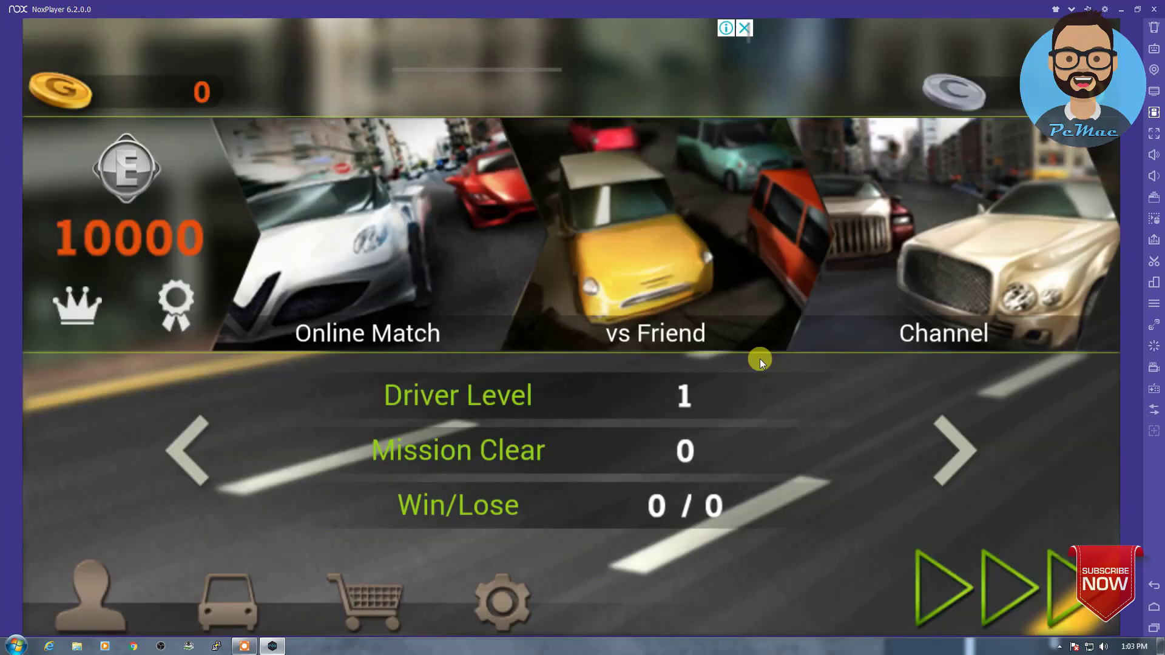
pyautogui.click(1036, 579)
pyautogui.click(1036, 578)
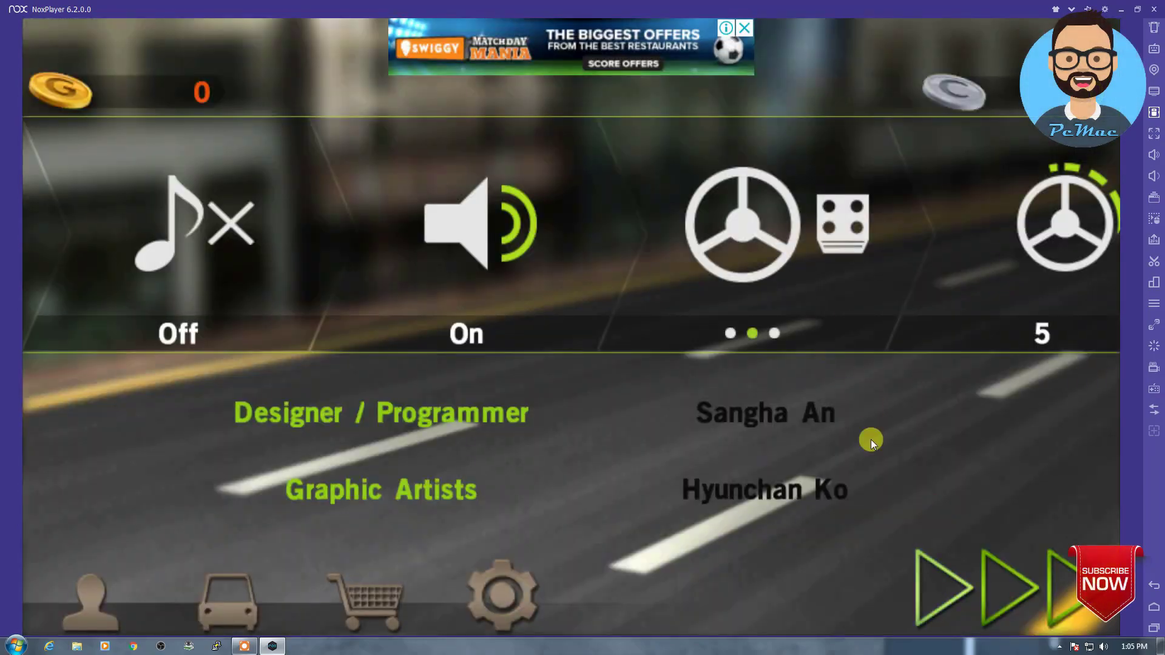
pyautogui.click(981, 568)
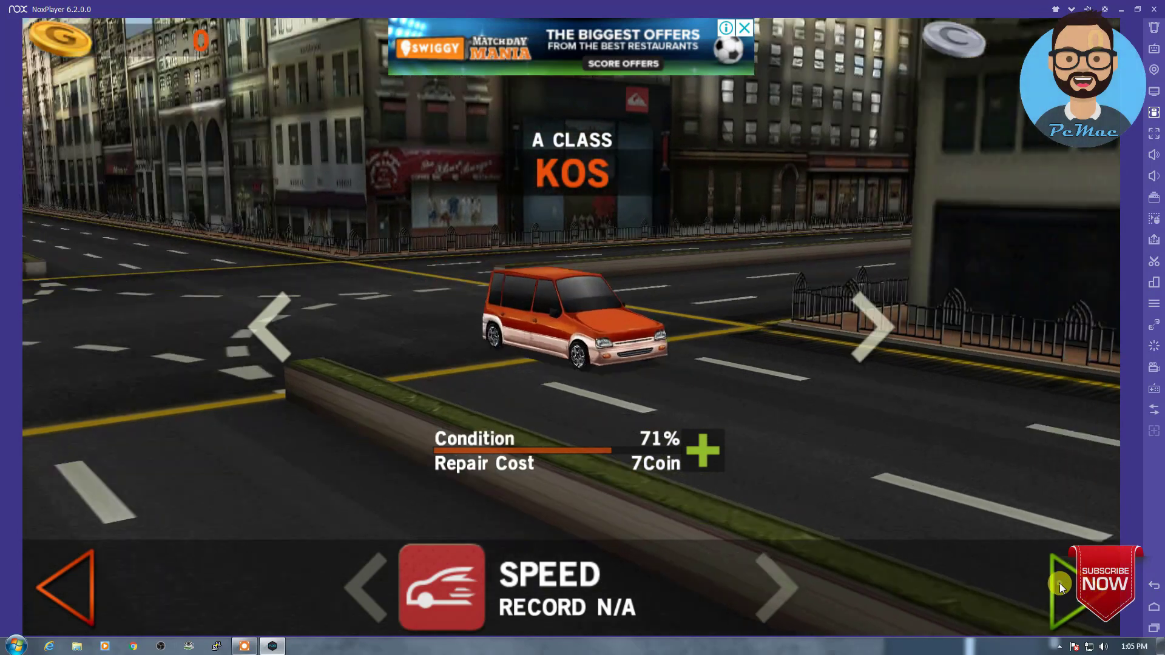
pyautogui.click(1059, 584)
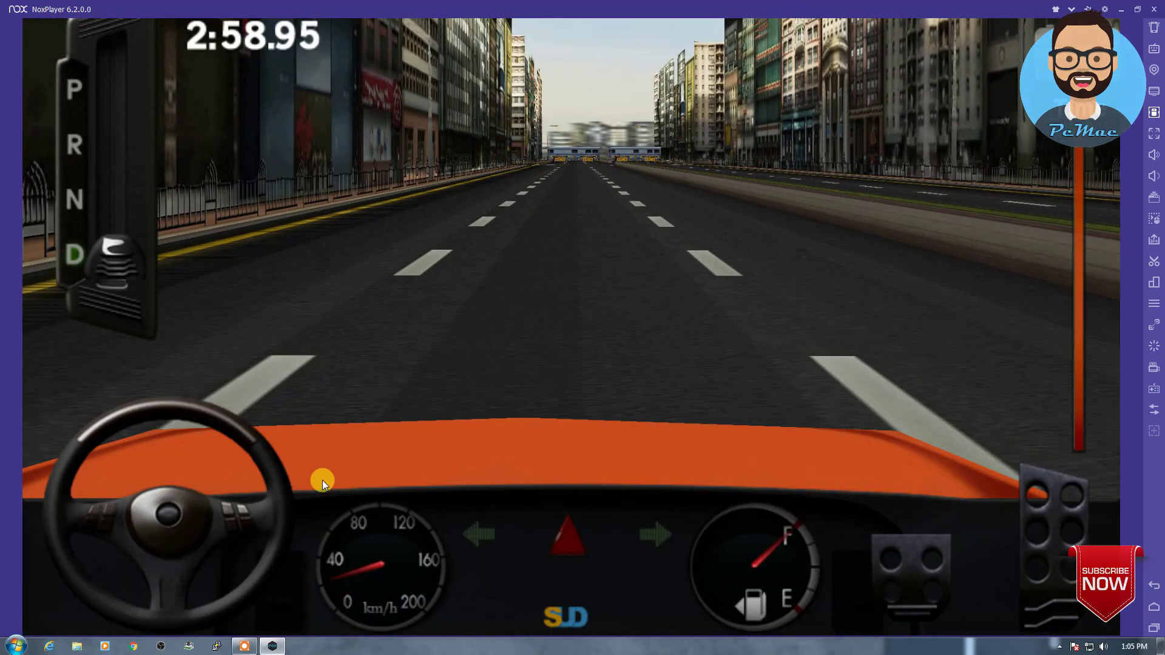
# Step: Steer and accelerate the car down the avenue and through a right turn, then ask to exit
pyautogui.moveTo(268, 463); pyautogui.dragTo(316, 495)
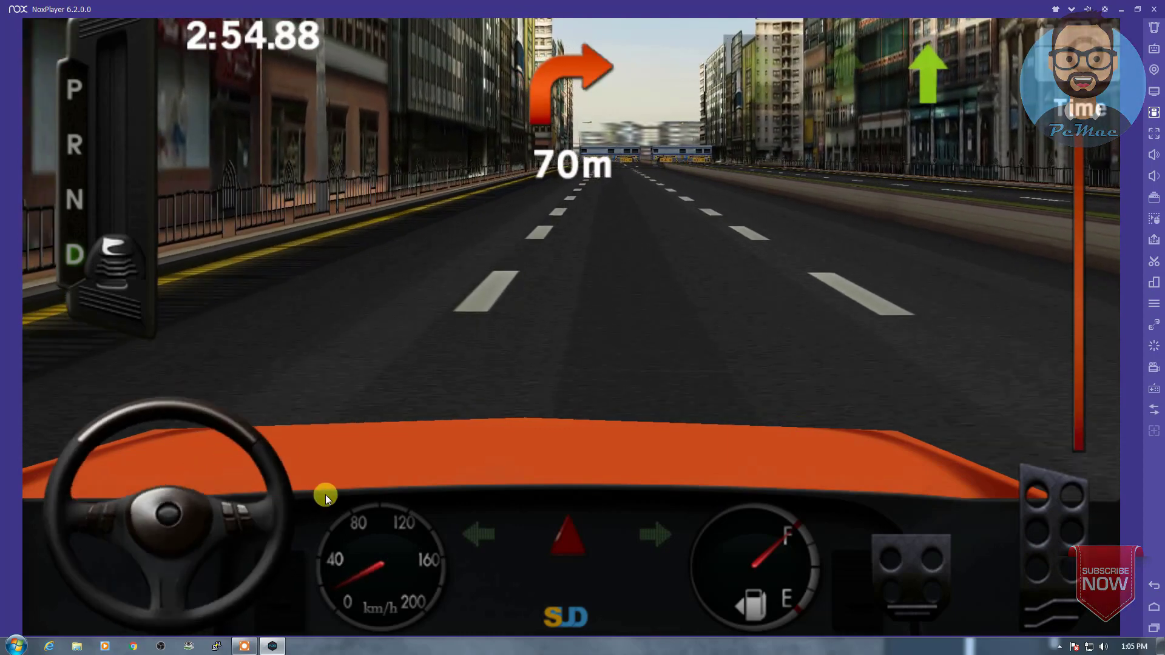
pyautogui.moveTo(984, 567); pyautogui.dragTo(951, 569)
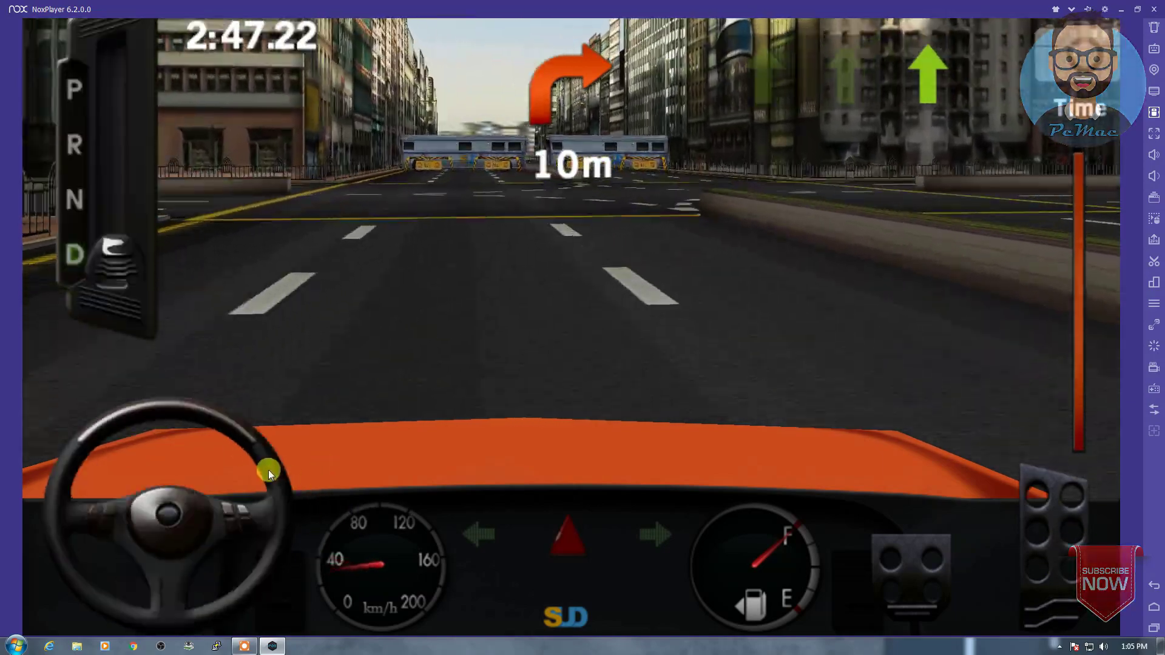
pyautogui.moveTo(268, 470); pyautogui.dragTo(140, 460)
pyautogui.moveTo(1041, 546); pyautogui.dragTo(1041, 546)
pyautogui.moveTo(161, 489); pyautogui.dragTo(162, 489)
pyautogui.moveTo(1041, 546); pyautogui.dragTo(1059, 545)
pyautogui.moveTo(200, 483); pyautogui.dragTo(164, 449)
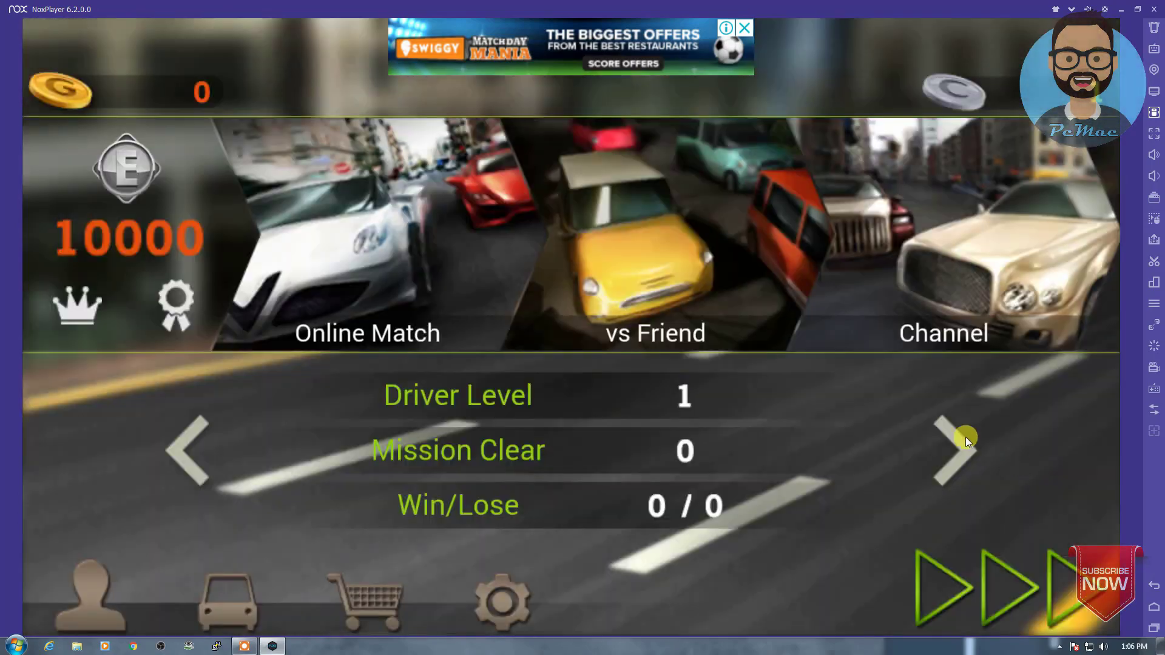
pyautogui.press('Escape')
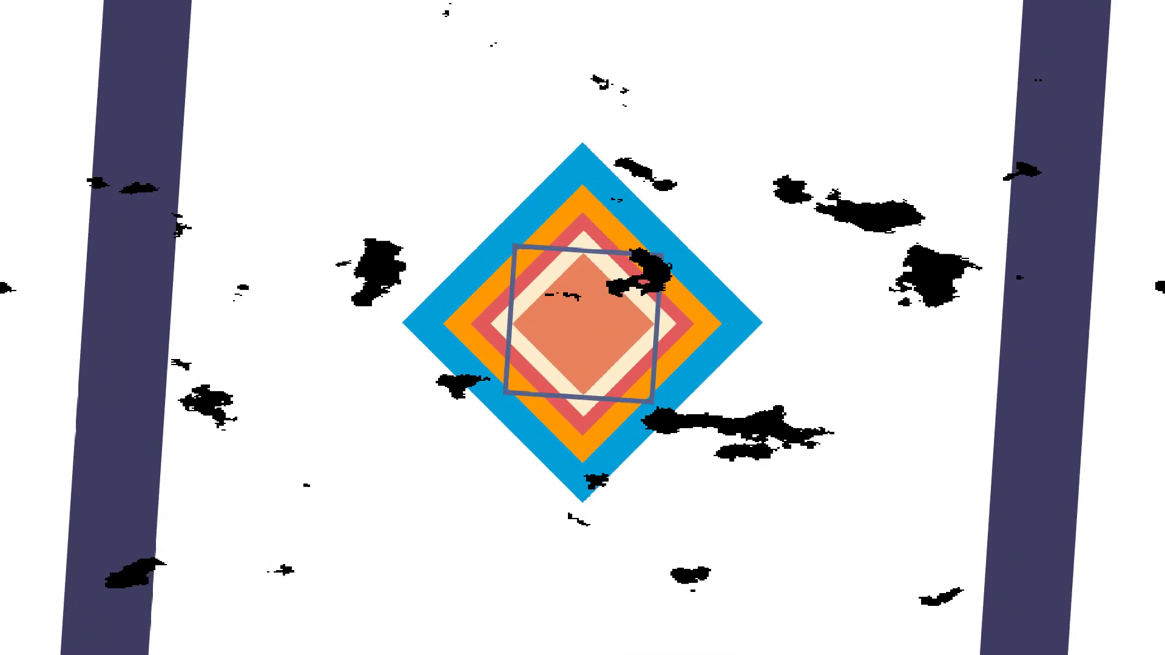